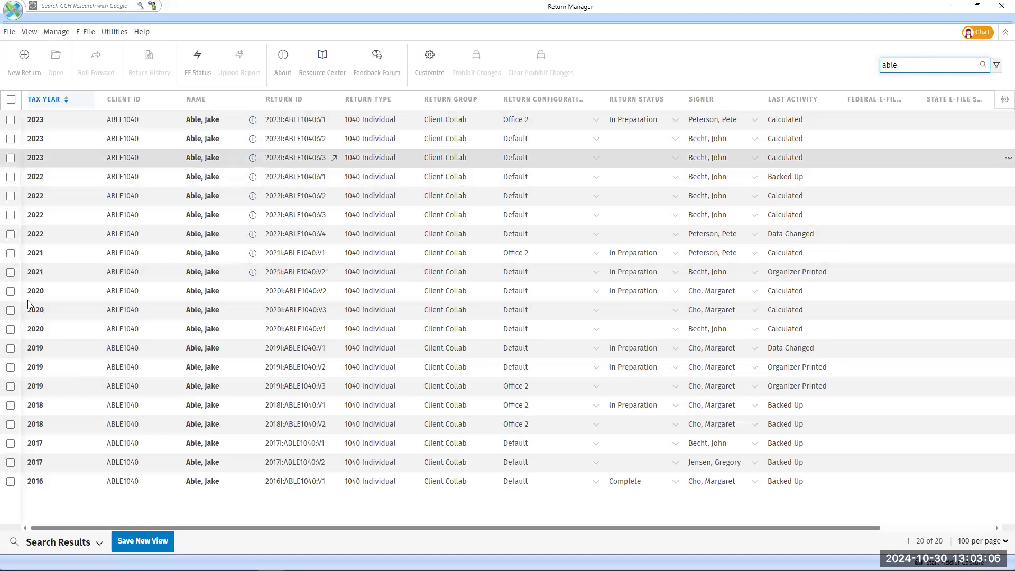
# View the Tax Year column's filter options and clear the client search text
pyautogui.click(88, 99)
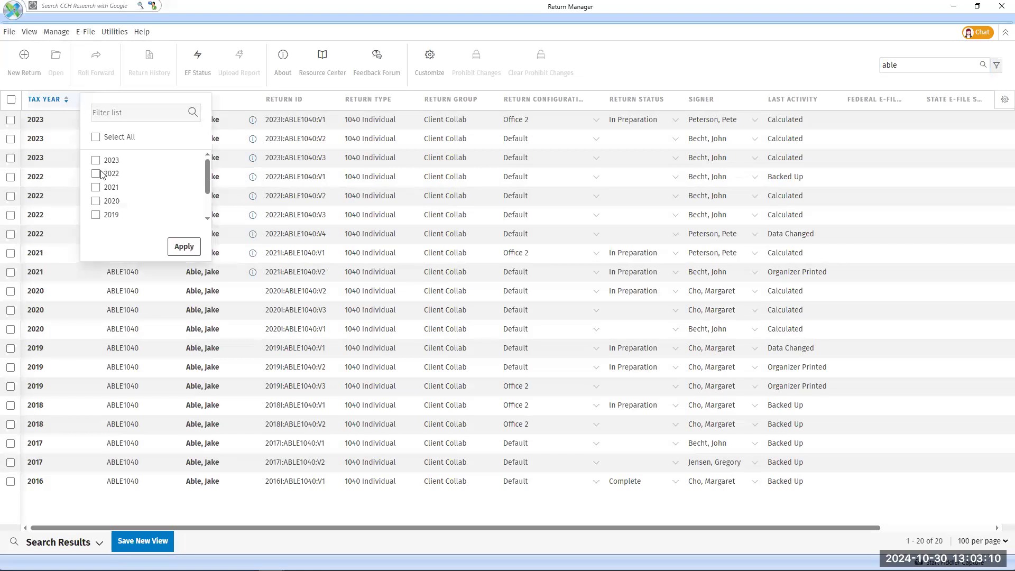
pyautogui.click(235, 111)
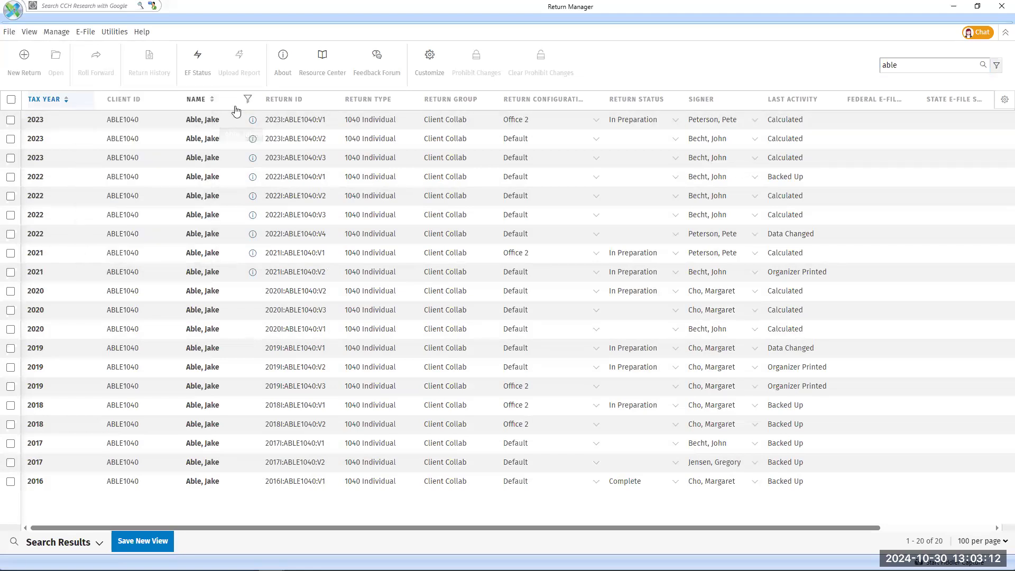
pyautogui.moveTo(905, 65); pyautogui.dragTo(880, 68)
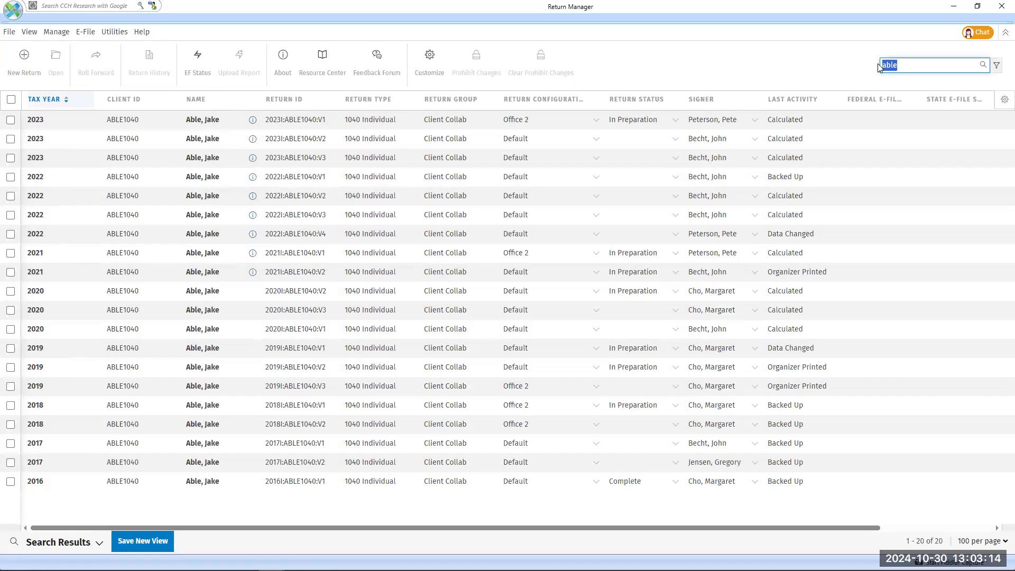
pyautogui.press('BackSpace')
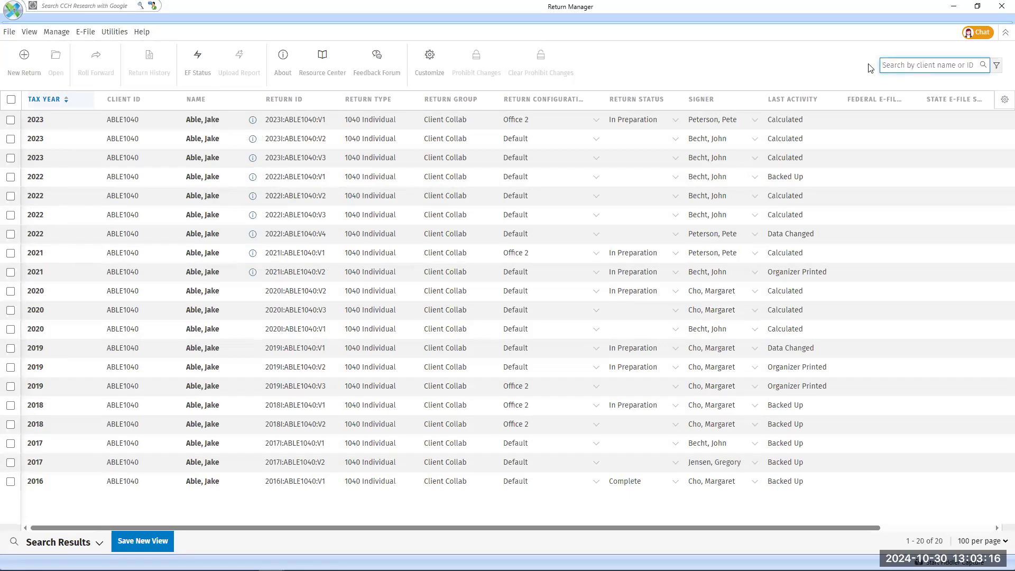
# View the filter options of the Return Type and Return ID columns
pyautogui.click(406, 100)
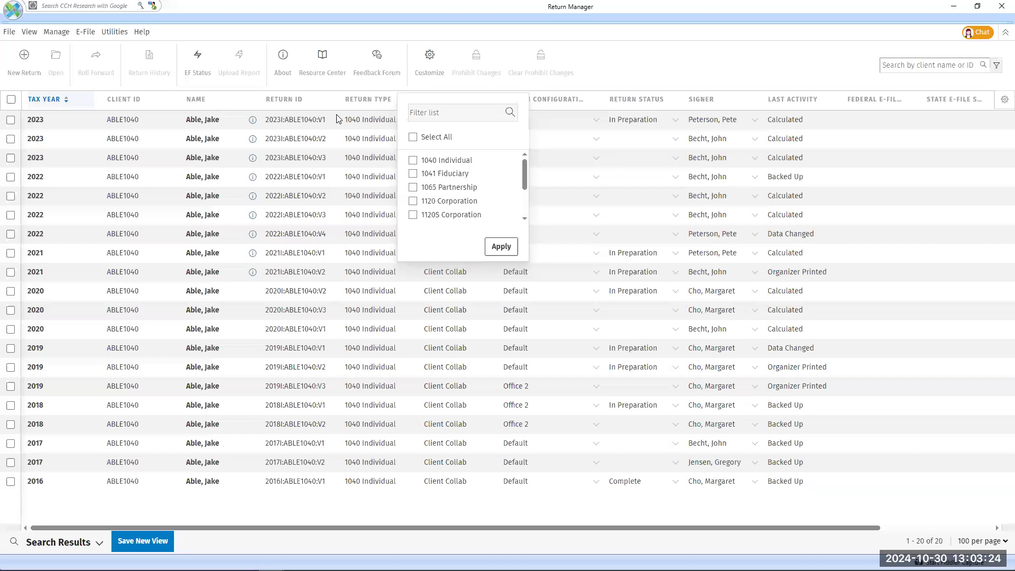
pyautogui.click(327, 100)
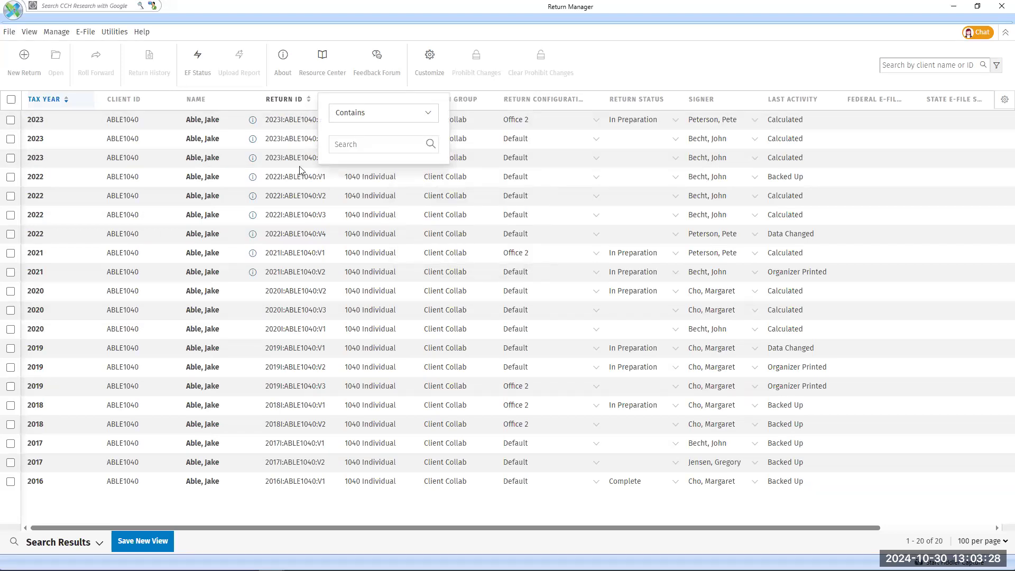
pyautogui.click(410, 516)
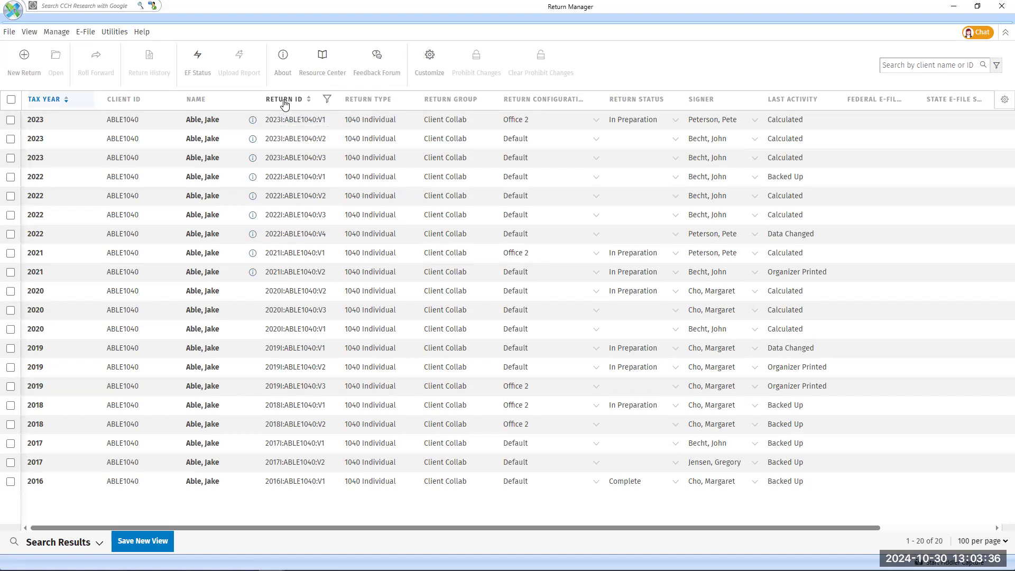
# Look through the list of available return views and the application menu's options
pyautogui.click(902, 65)
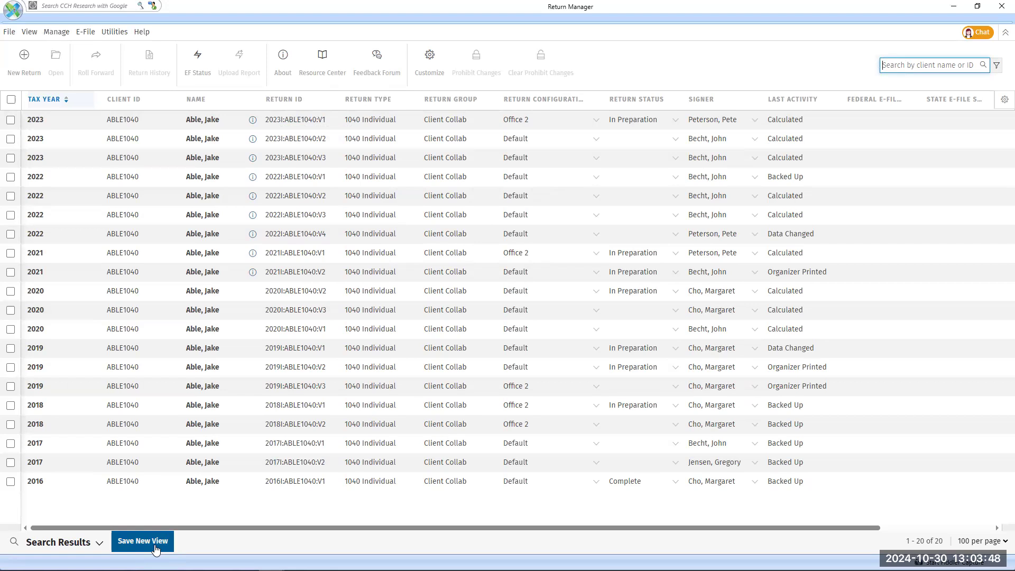
pyautogui.click(102, 544)
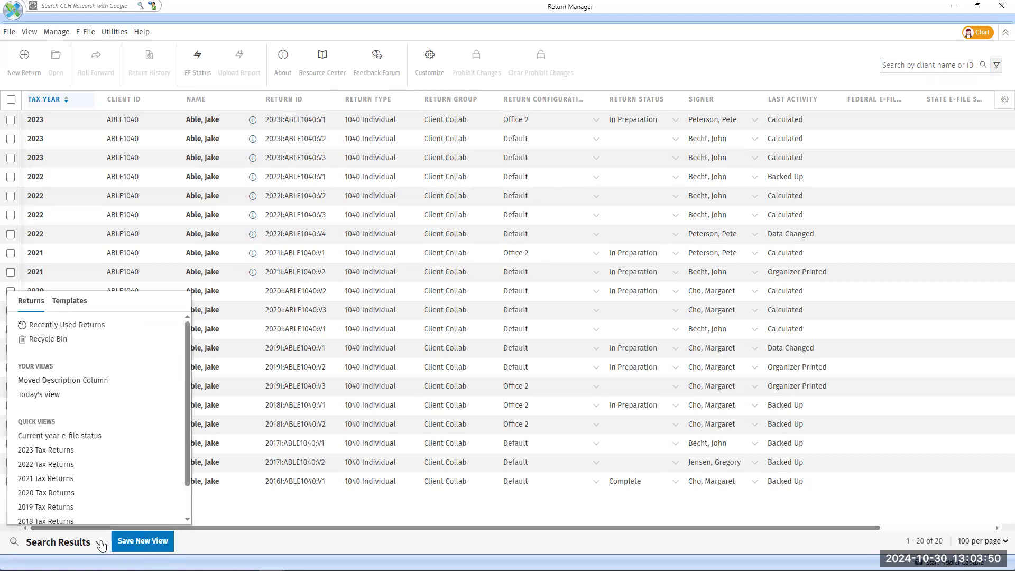
pyautogui.click(204, 545)
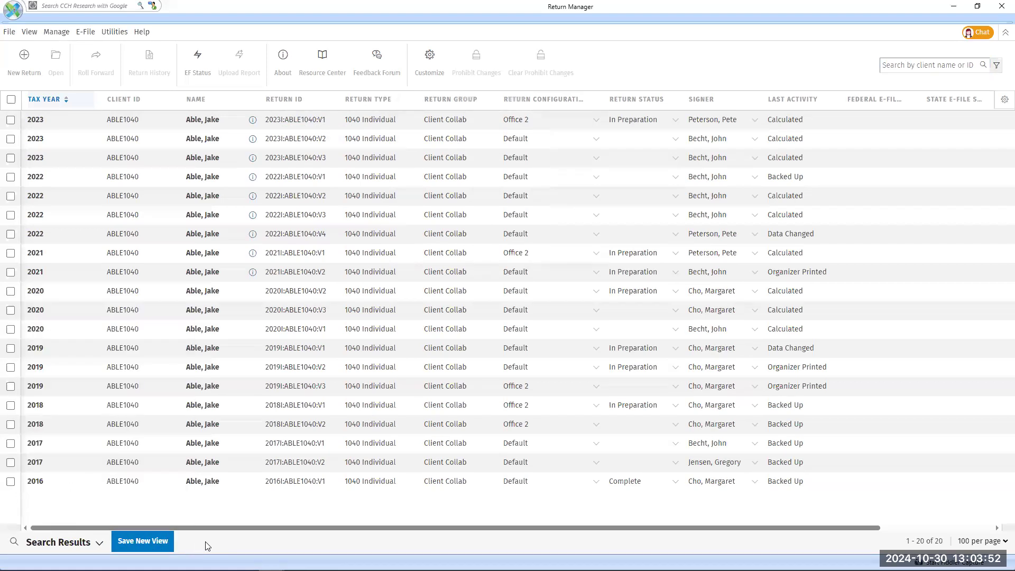
pyautogui.click(17, 19)
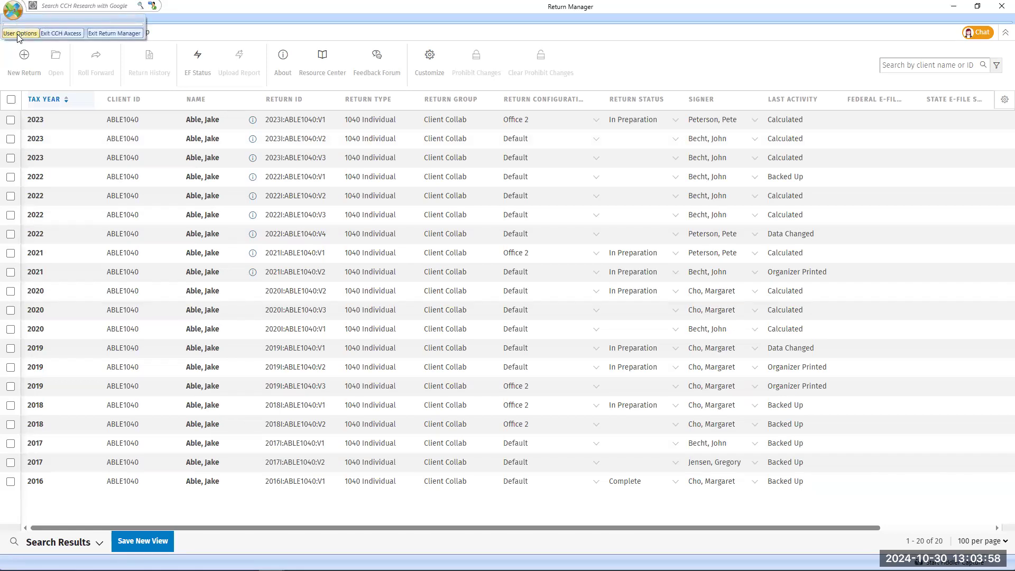
pyautogui.click(567, 215)
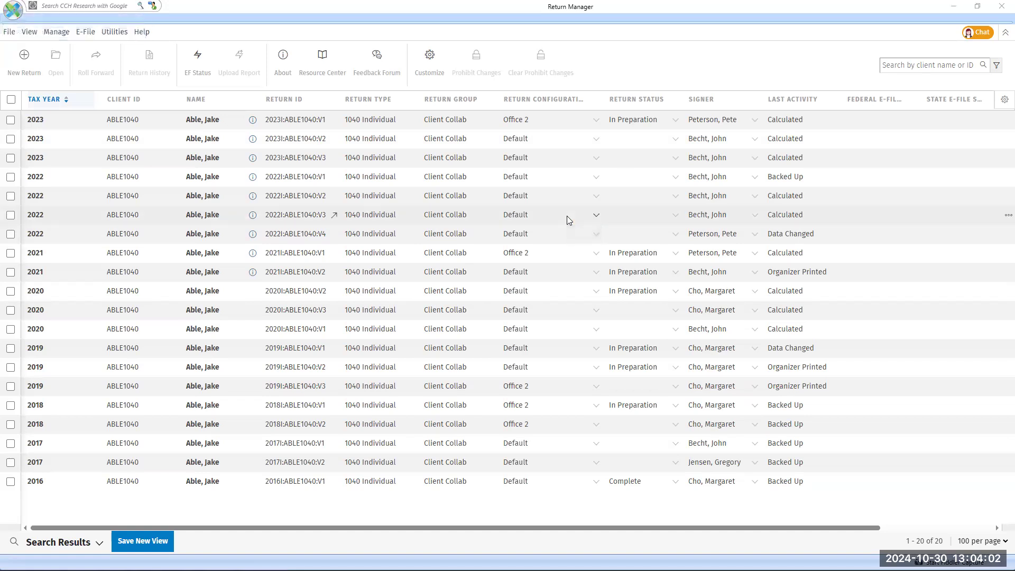
# Switch to the open 2023 individual return in Tax and open its Basic Data worksheet from the Forms List
pyautogui.hotkey('alt', 'Tab')
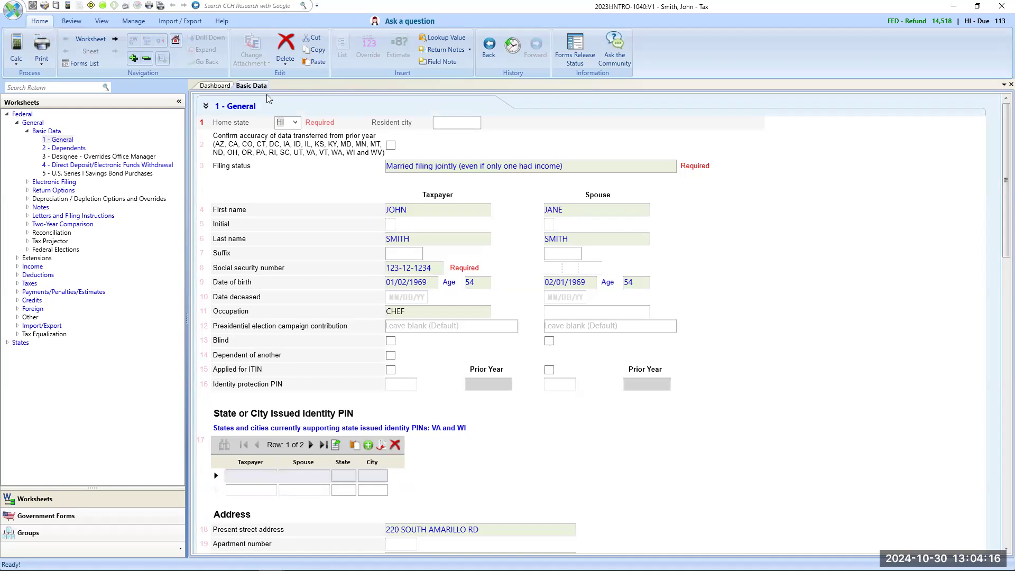
pyautogui.click(78, 64)
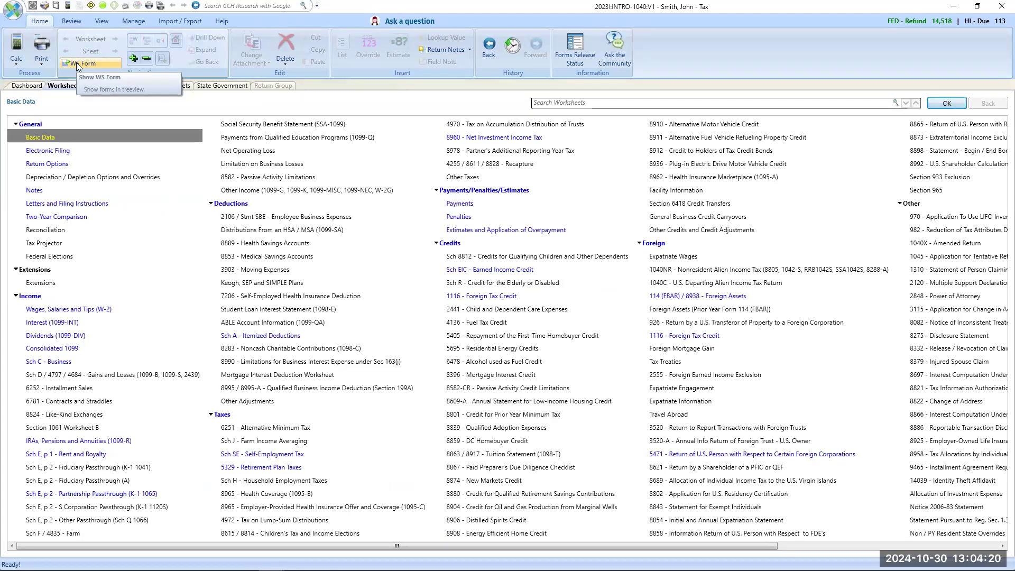
pyautogui.doubleClick(36, 140)
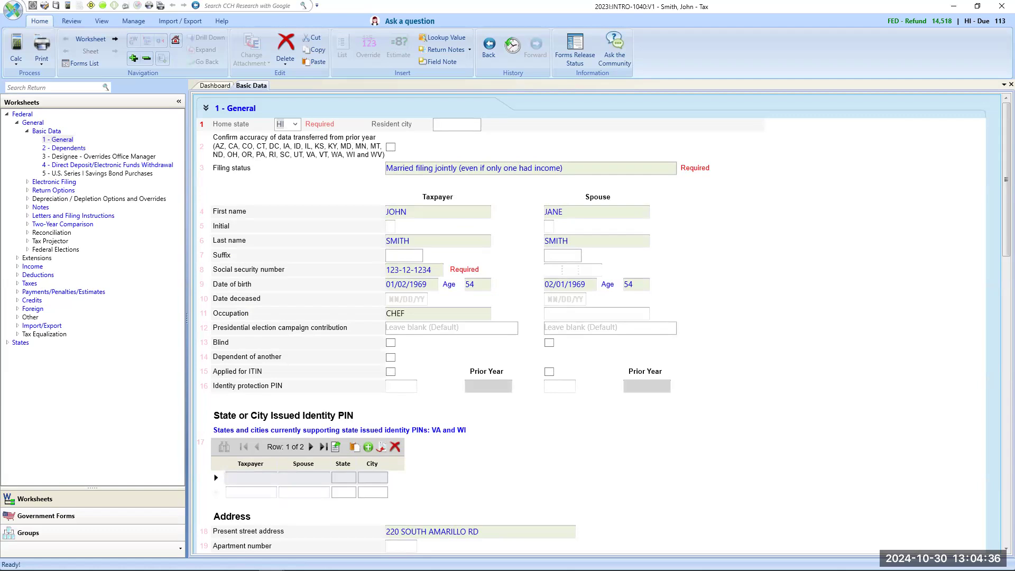
# Switch to Return Manager and turn off showing the Forms List when opening returns in the Tax miscellaneous user options
pyautogui.moveTo(349, 570)
pyautogui.moveTo(271, 560)
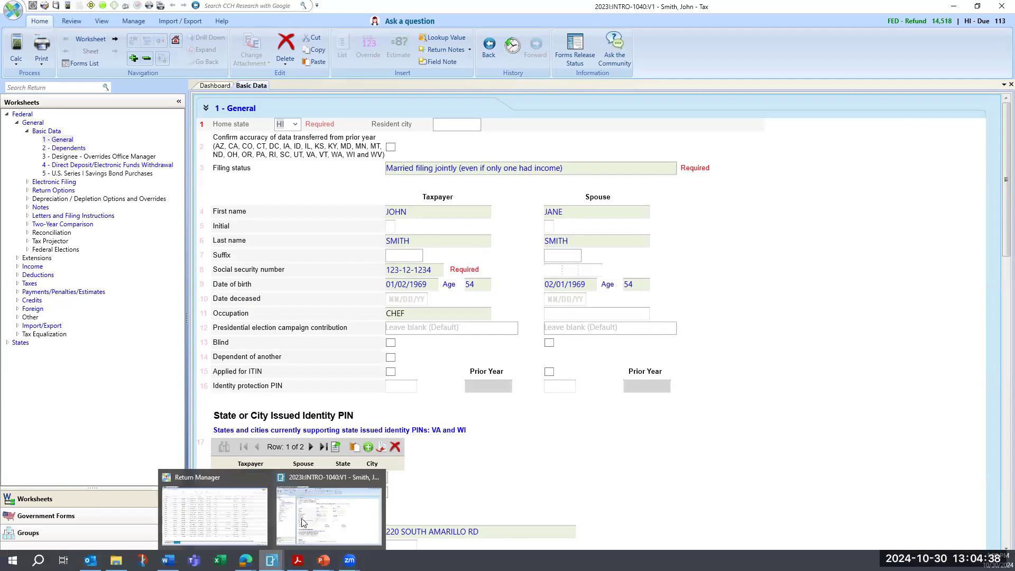
pyautogui.click(211, 510)
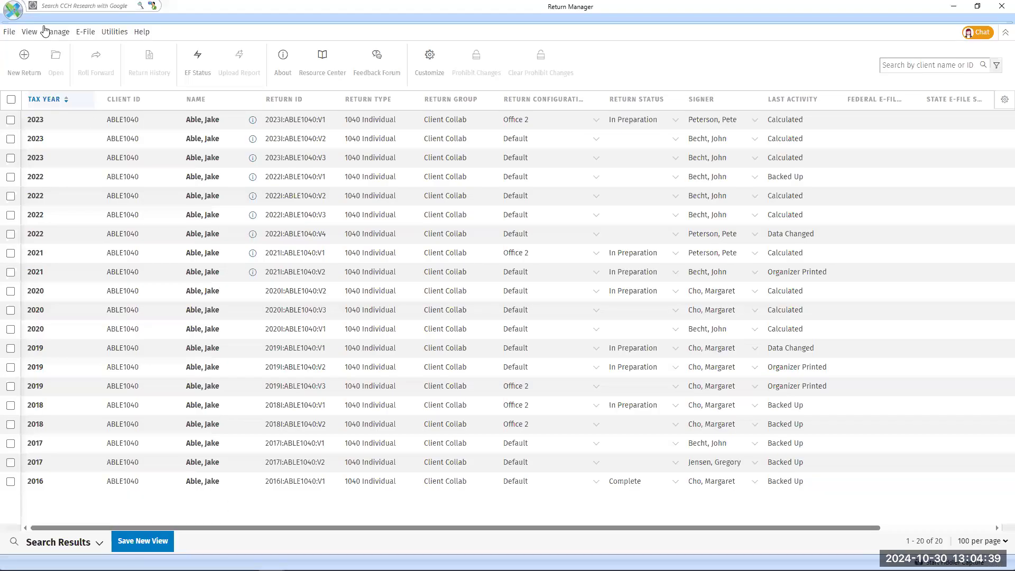
pyautogui.click(12, 18)
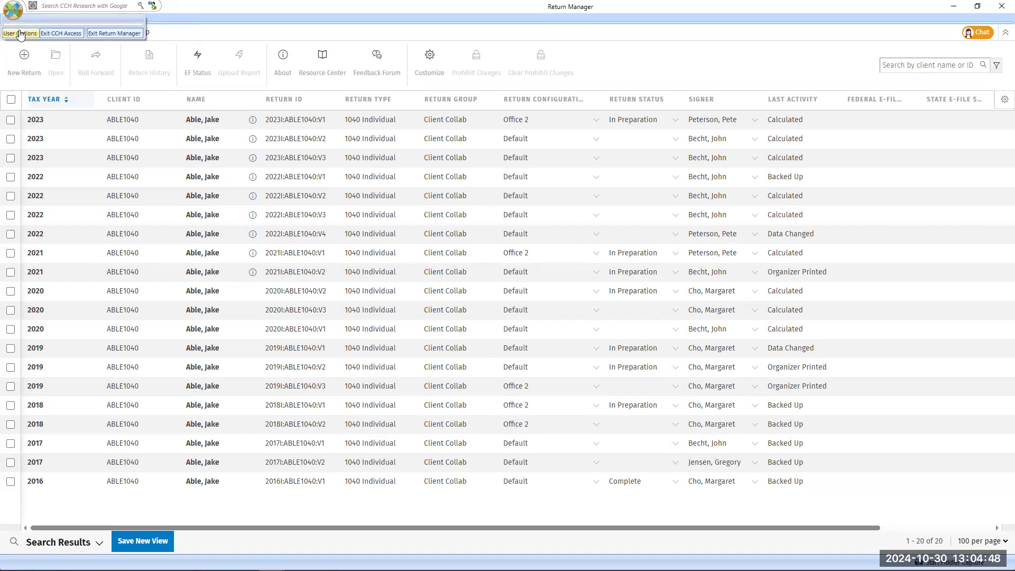
pyautogui.click(19, 32)
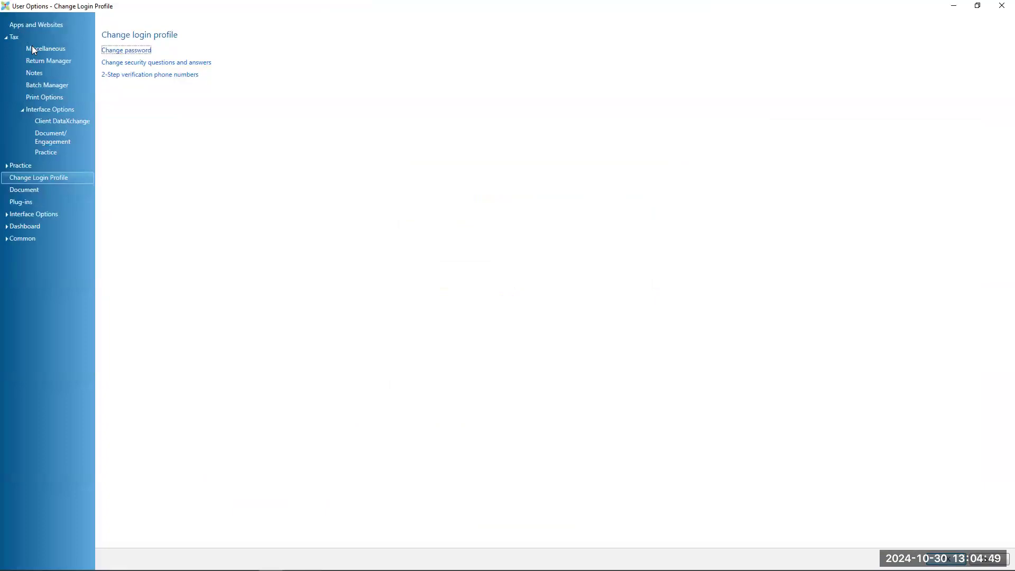
pyautogui.click(5, 37)
pyautogui.click(6, 37)
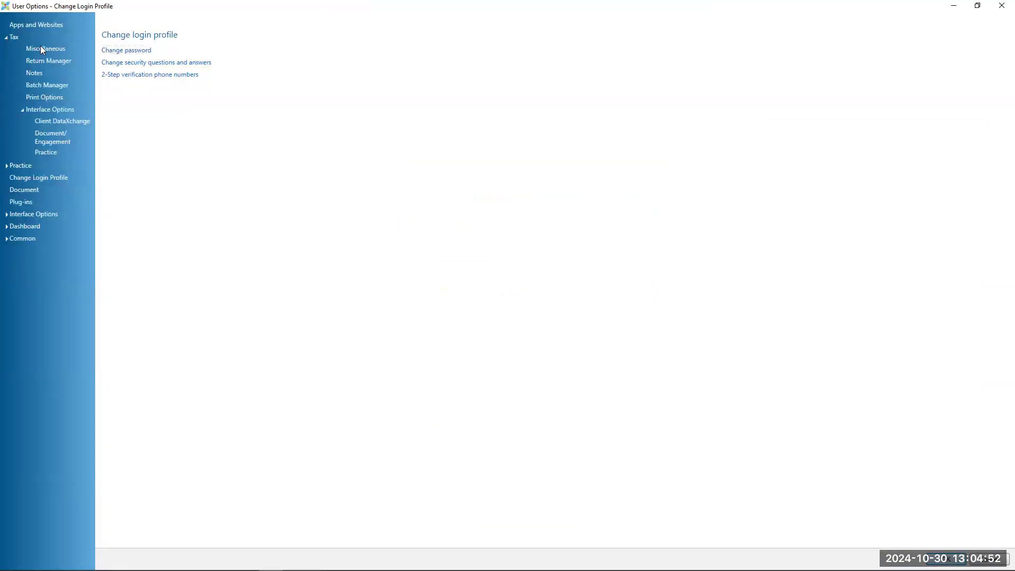
pyautogui.click(41, 48)
pyautogui.click(108, 106)
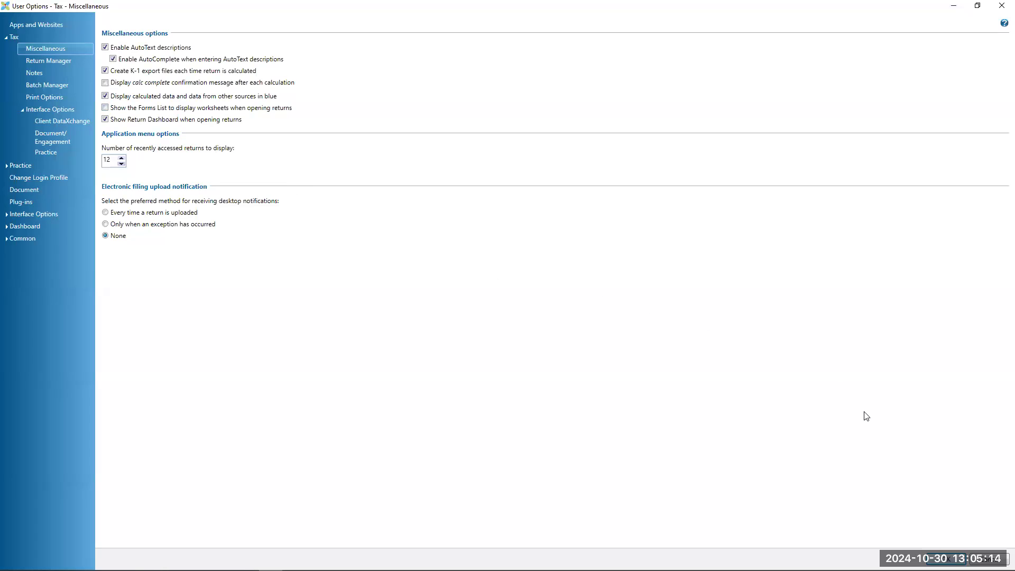
pyautogui.click(946, 559)
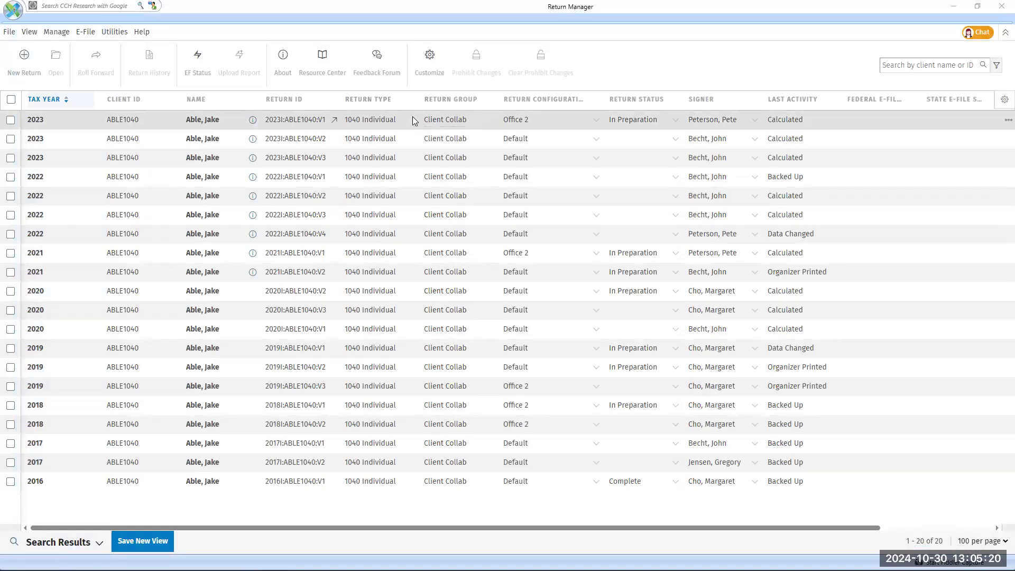
# Go back to the individual return in Tax, display the Forms List and reopen the Basic Data worksheet
pyautogui.hotkey('alt', 'Tab')
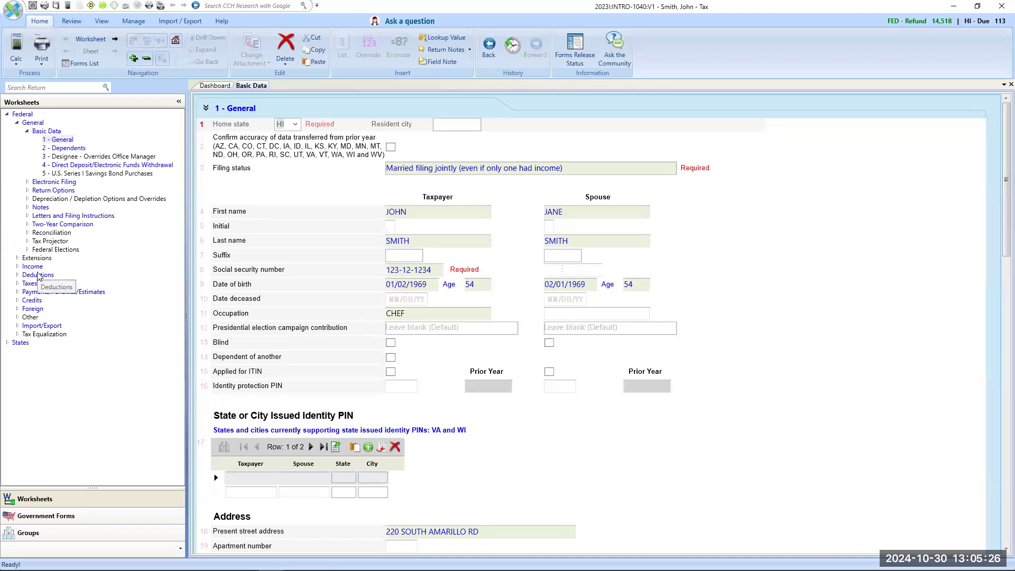
pyautogui.click(73, 63)
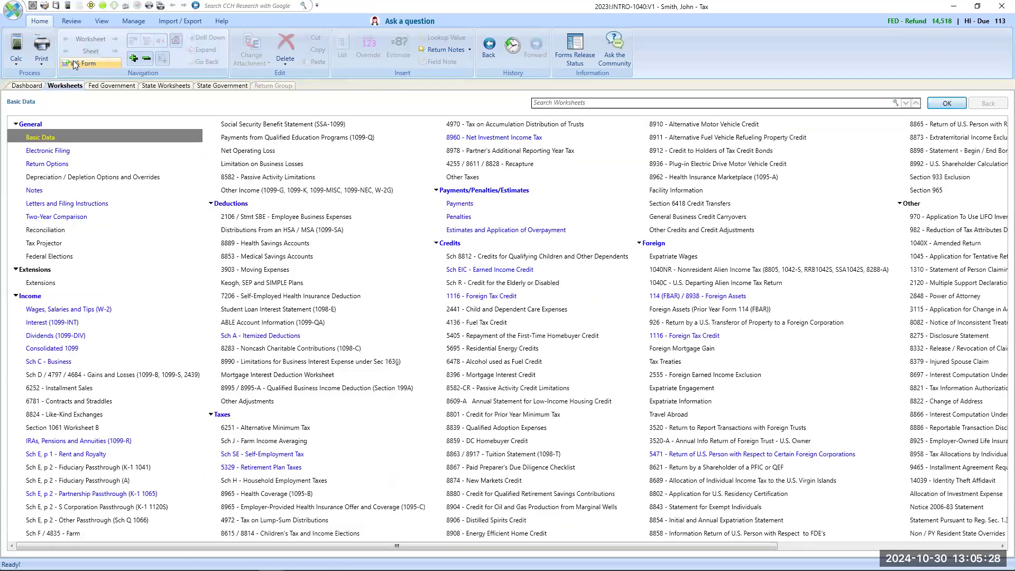
pyautogui.click(37, 137)
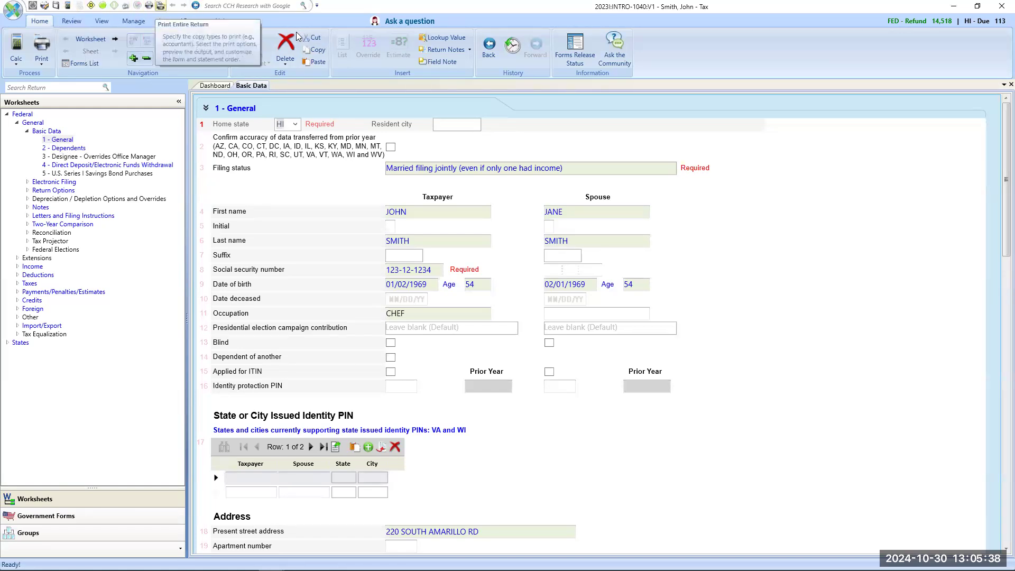
# Add the Forward history command to the Quick Access Toolbar
pyautogui.rightClick(489, 47)
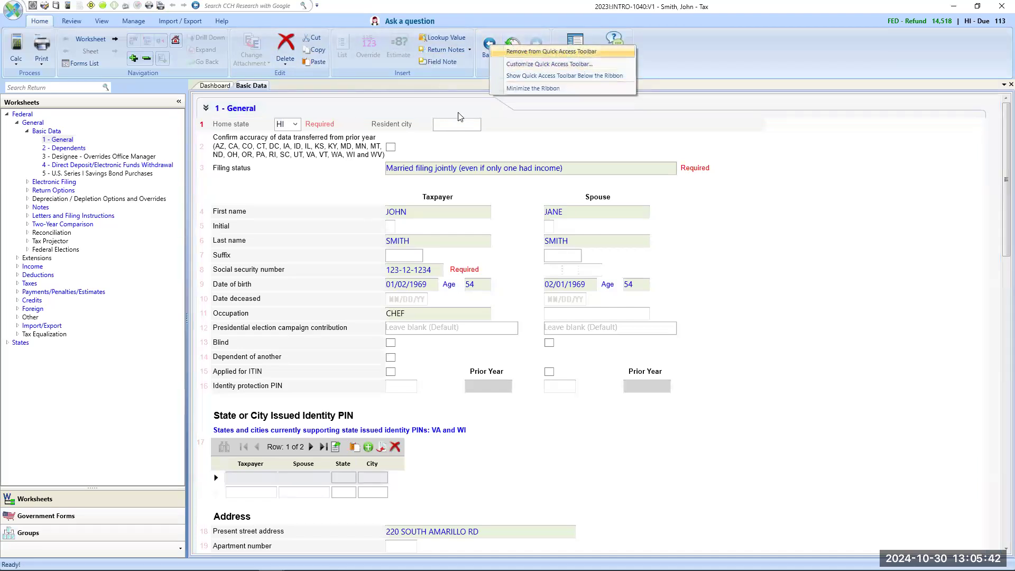
pyautogui.click(439, 85)
pyautogui.rightClick(534, 50)
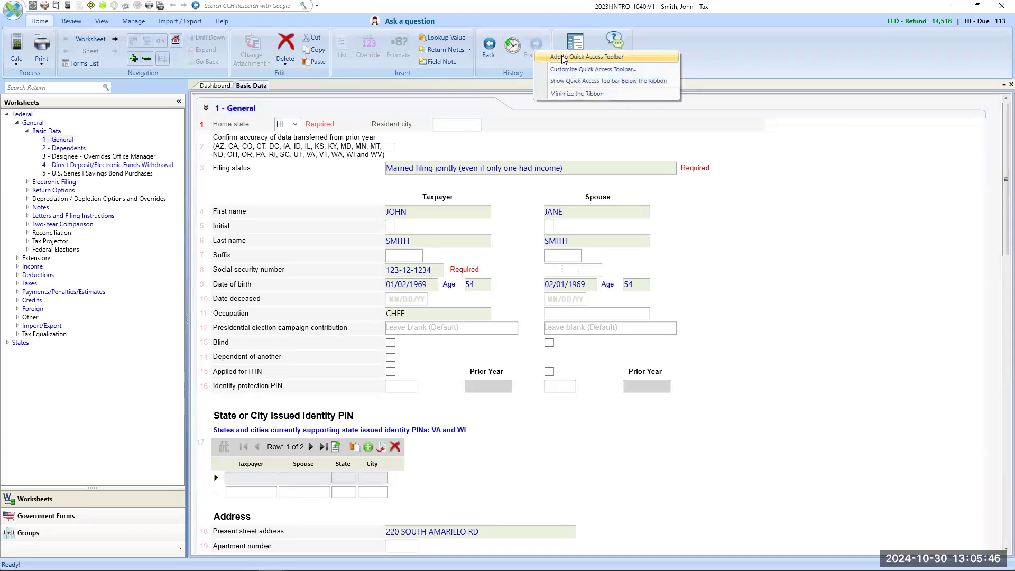
pyautogui.click(563, 57)
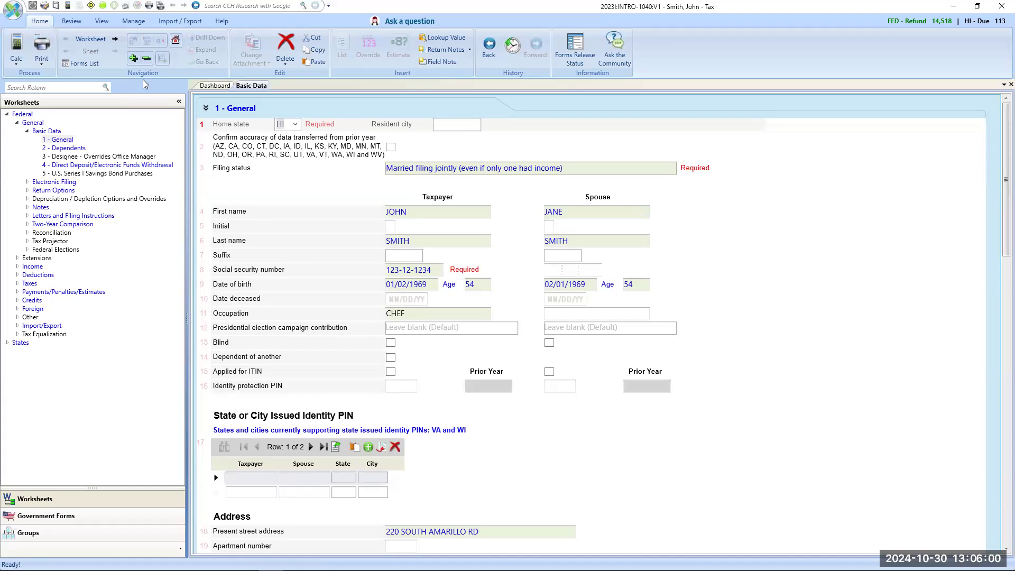
pyautogui.click(328, 6)
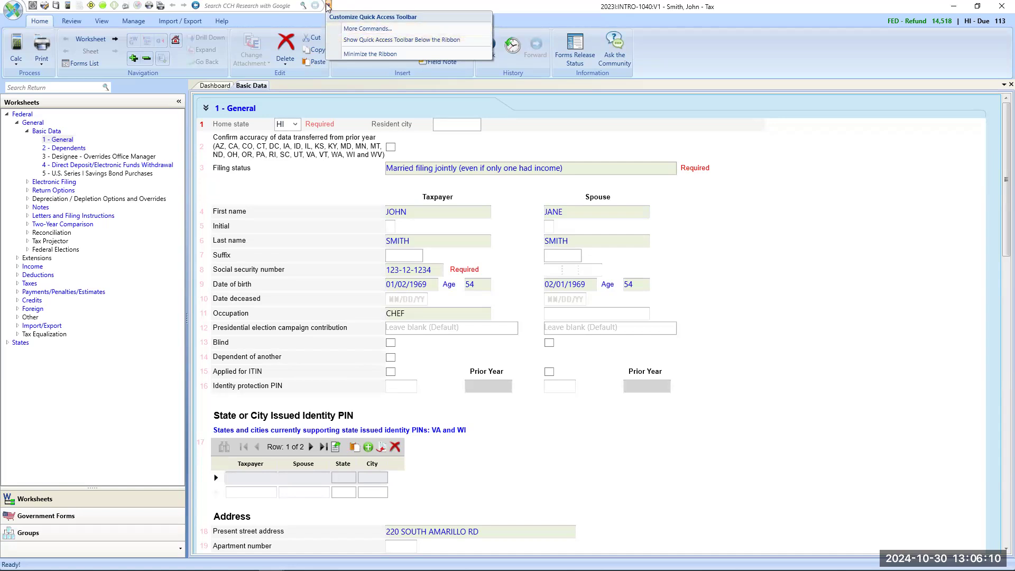
pyautogui.moveTo(656, 6); pyautogui.dragTo(714, 1)
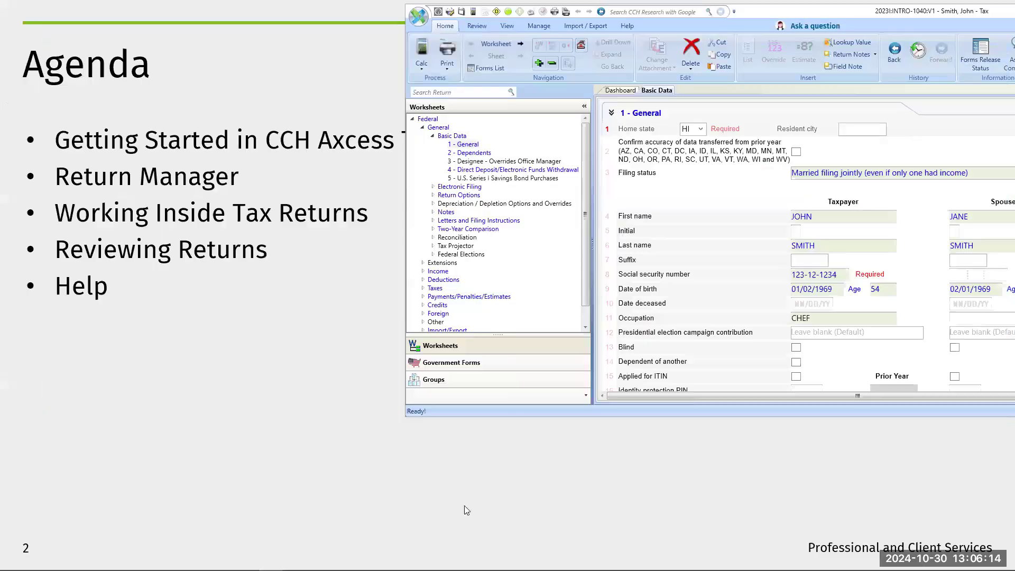
pyautogui.moveTo(297, 564)
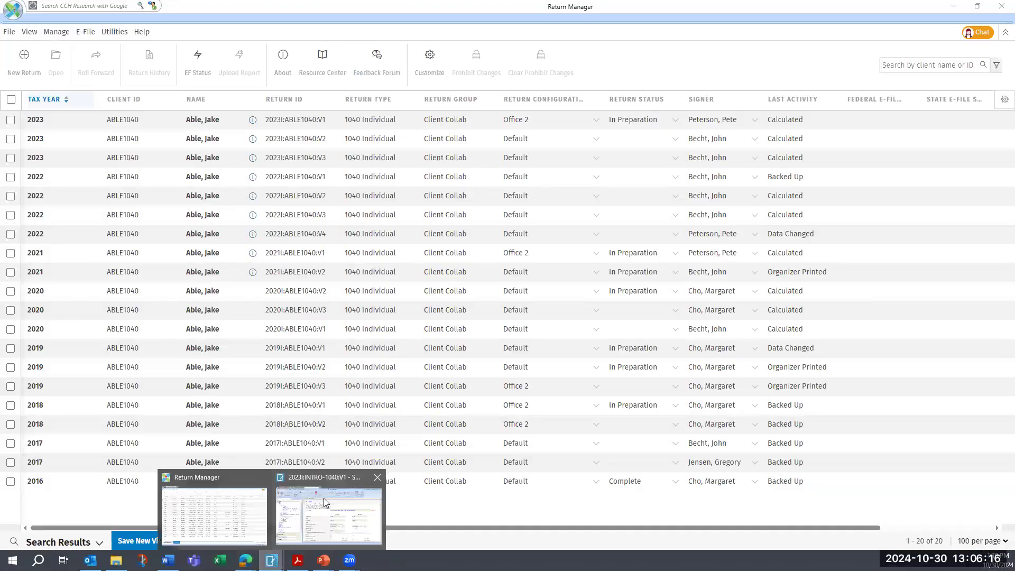
pyautogui.click(325, 499)
pyautogui.moveTo(826, 10); pyautogui.dragTo(514, 102)
pyautogui.moveTo(891, 24); pyautogui.dragTo(680, 39)
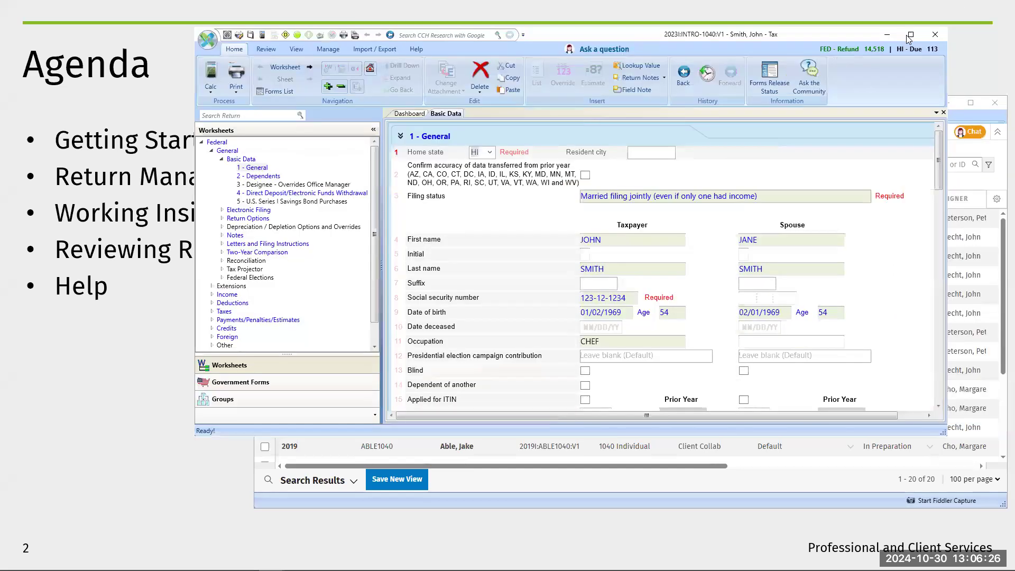
pyautogui.click(910, 35)
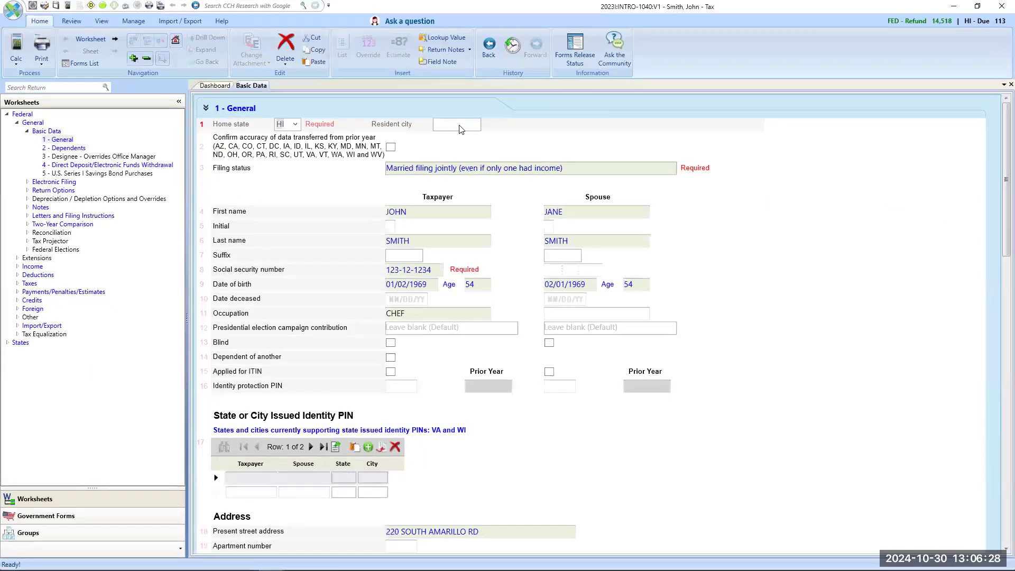
# Show the Quick Access Toolbar below the ribbon
pyautogui.click(328, 5)
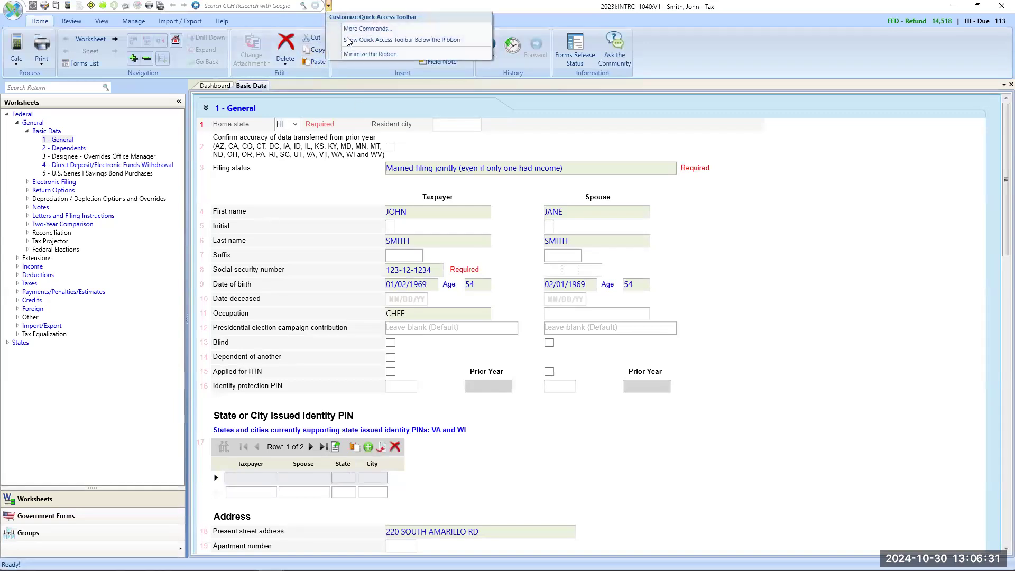
pyautogui.click(424, 40)
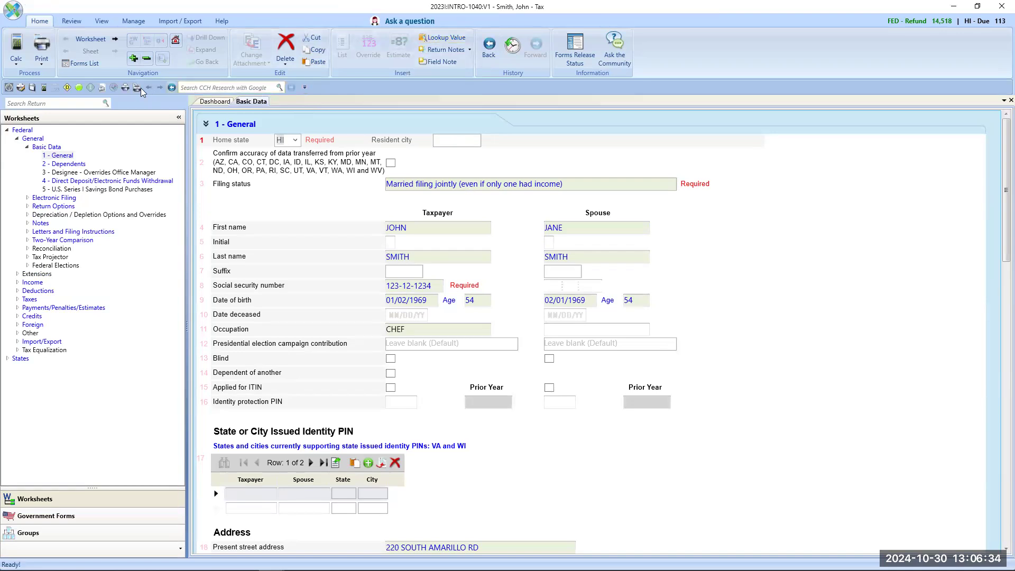
pyautogui.click(33, 89)
pyautogui.click(32, 89)
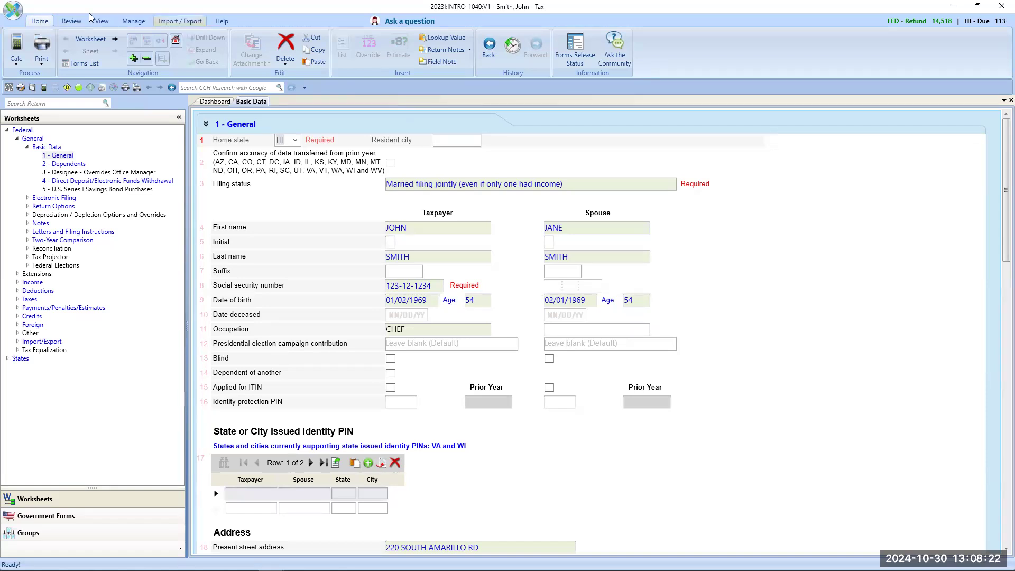
# Display the choices for saving a copy of the return, New Version and Tax Template, and leave without saving
pyautogui.click(12, 11)
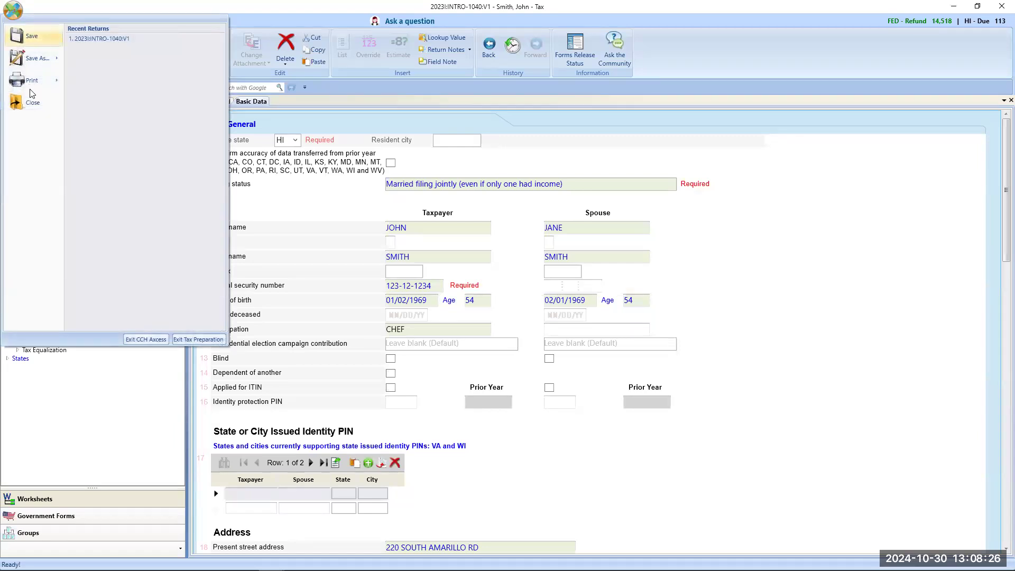
pyautogui.moveTo(38, 60)
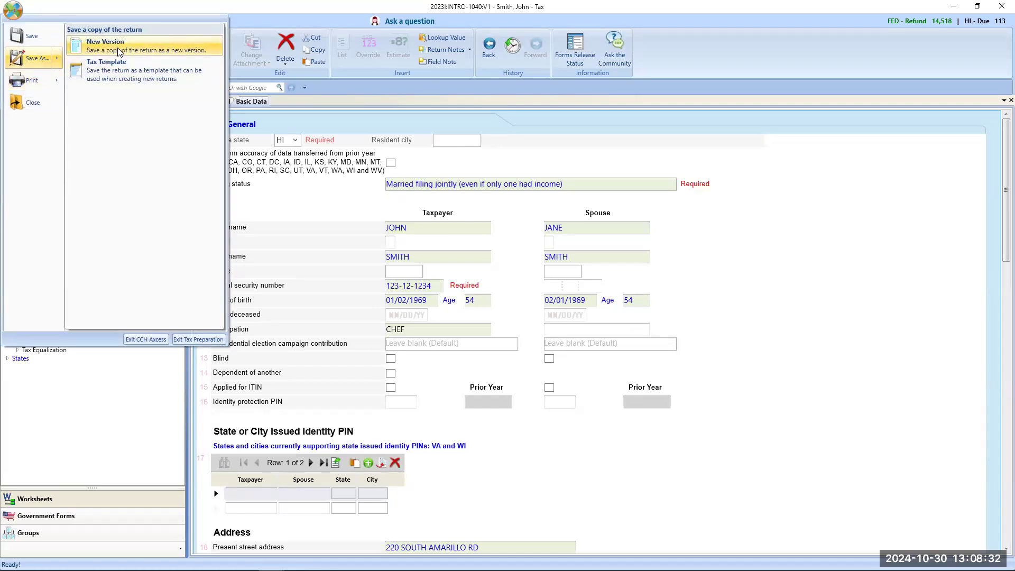
pyautogui.click(275, 205)
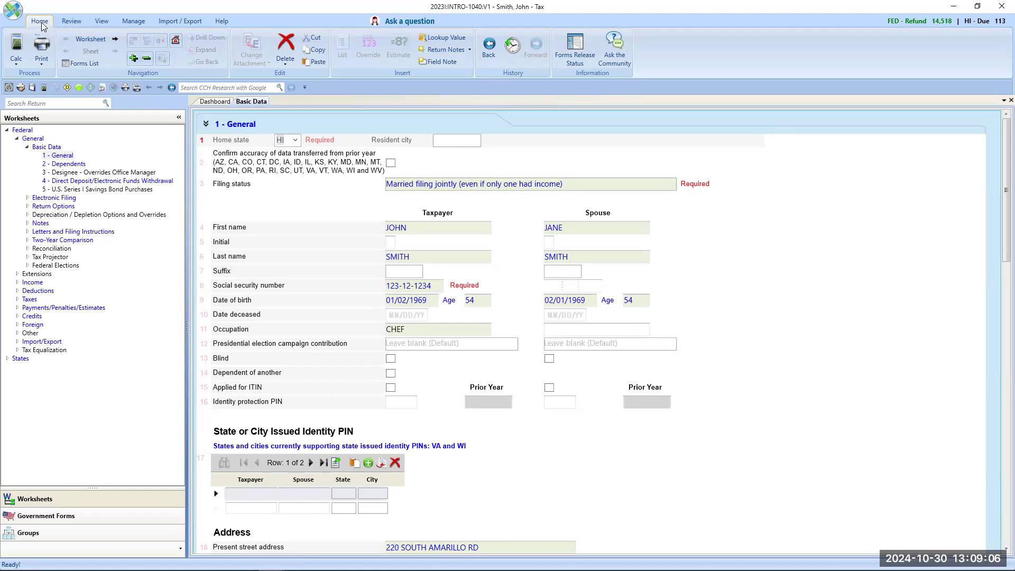
# Look through the Review, Manage and Import / Export commands and return to the Home commands
pyautogui.click(70, 20)
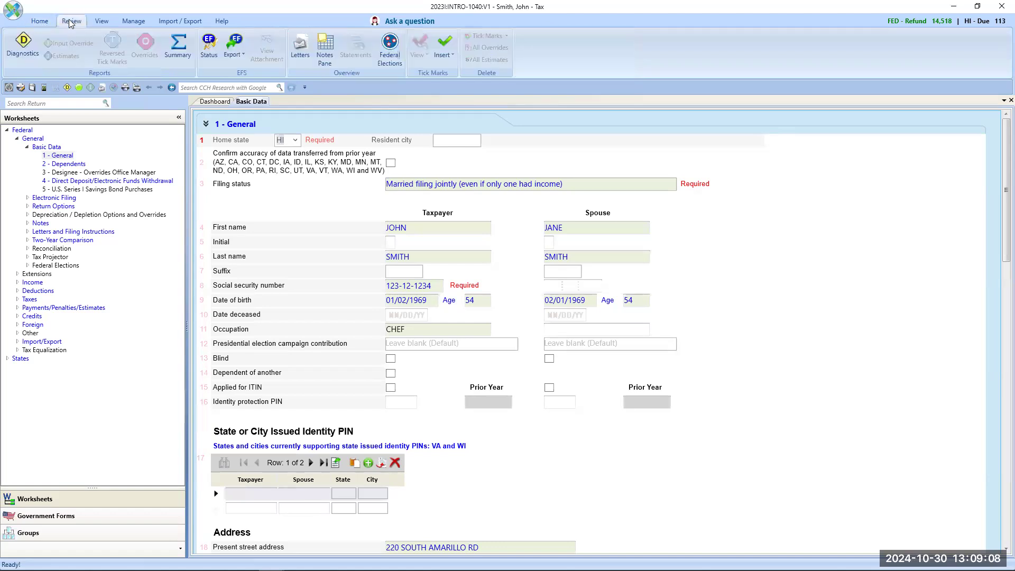
pyautogui.click(144, 19)
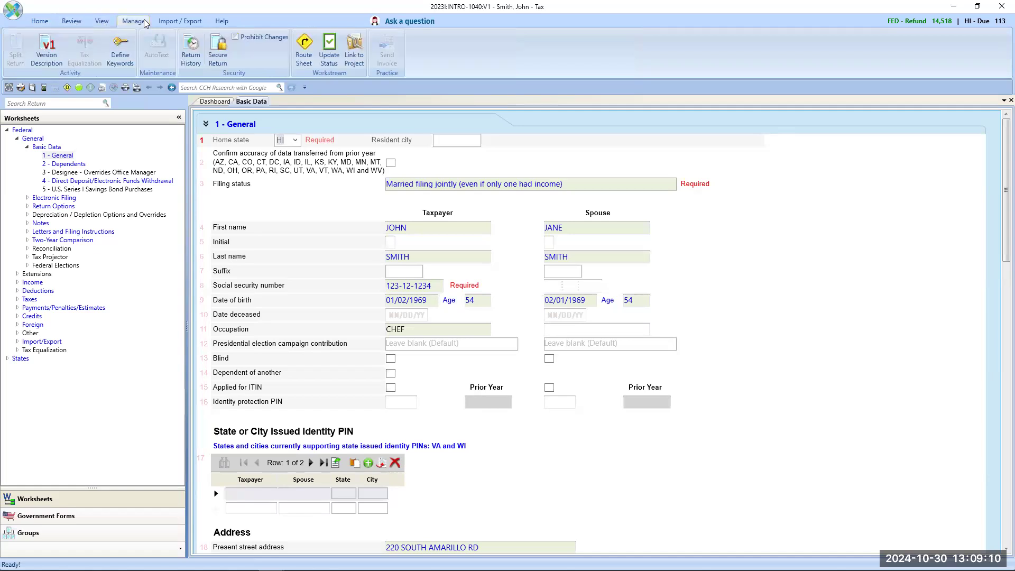
pyautogui.click(172, 21)
pyautogui.scroll(-1, 173, 21)
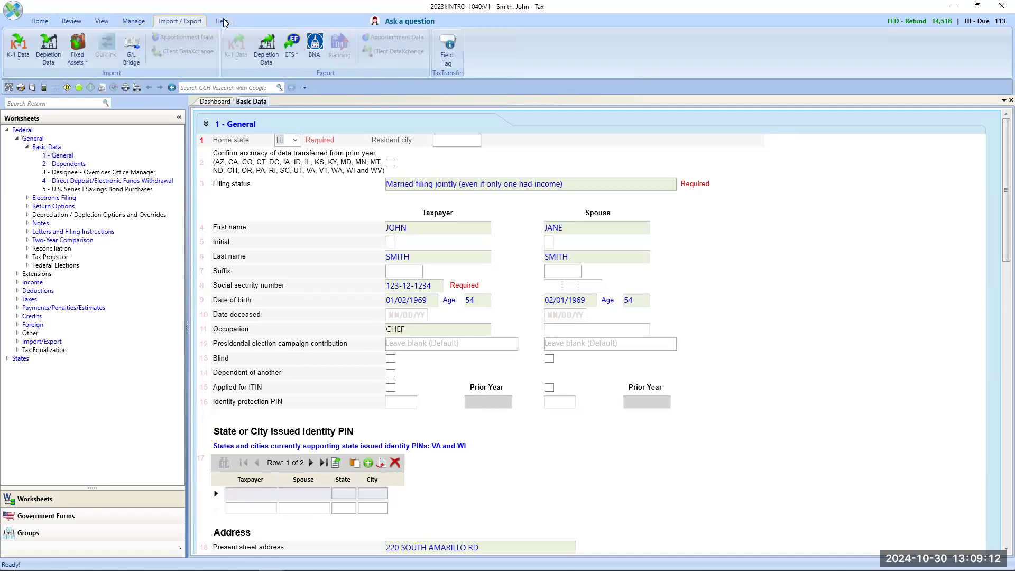
pyautogui.click(45, 20)
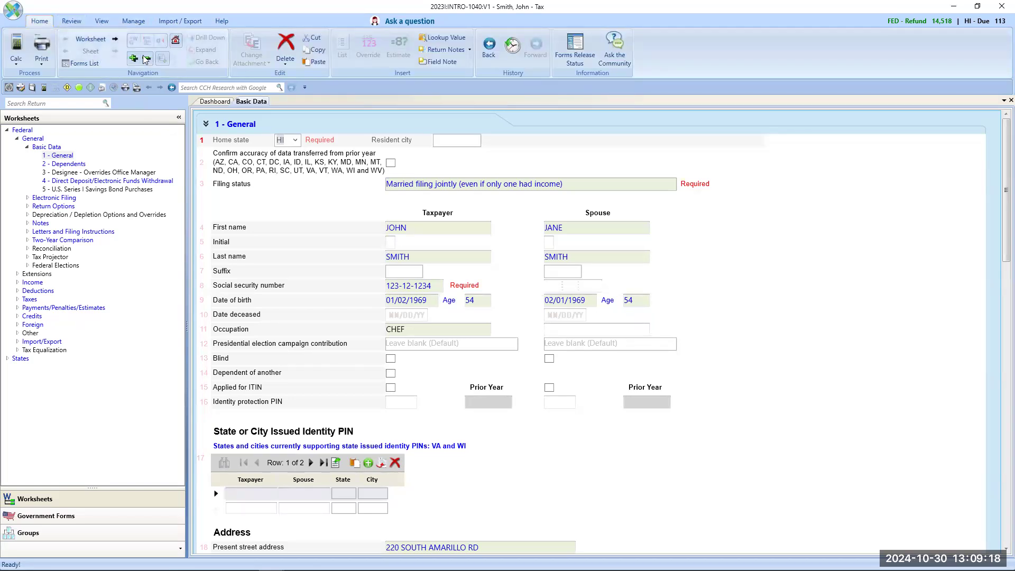
pyautogui.click(73, 16)
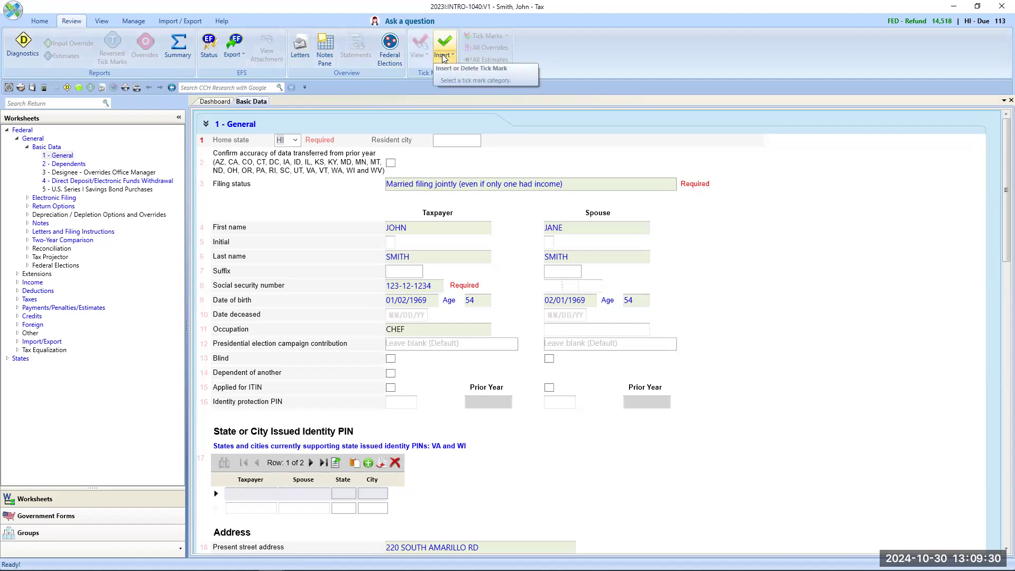
pyautogui.click(41, 21)
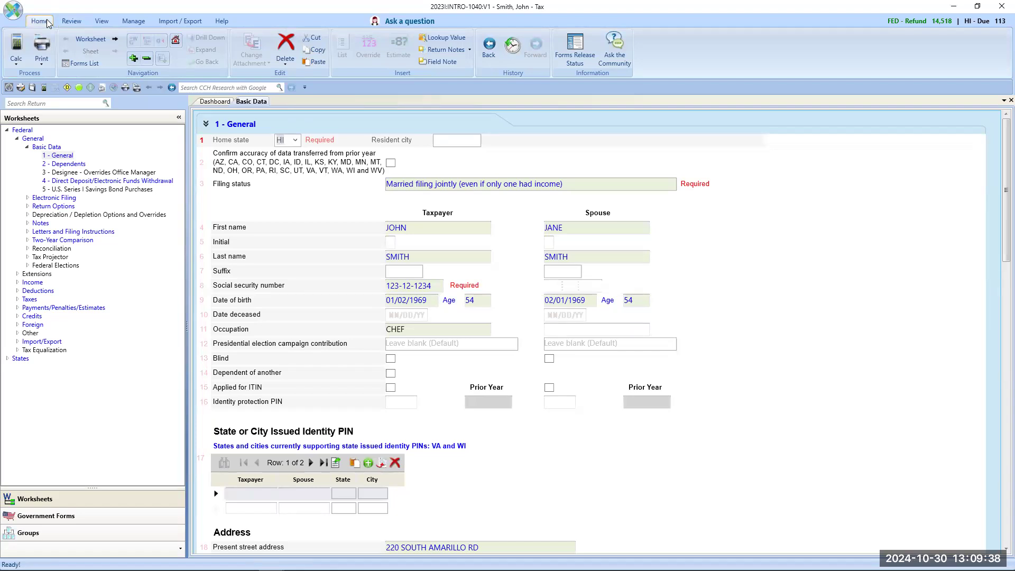
# Search the return for "Labels"
pyautogui.click(49, 105)
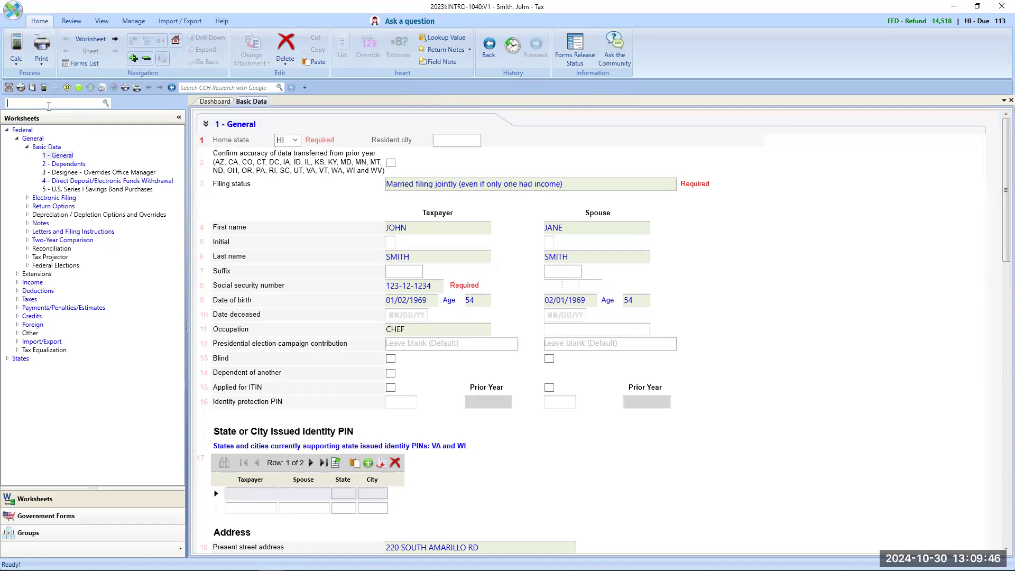
pyautogui.write('Labels')
pyautogui.press('Return')
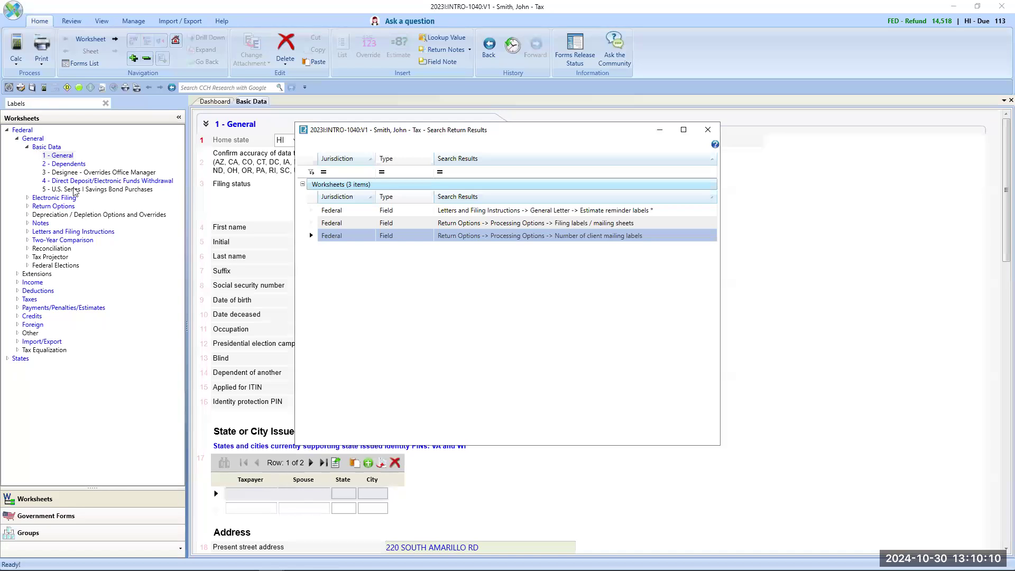
# Examine the label-related fields found under Processing Options and General Letter, and close the search results
pyautogui.click(339, 237)
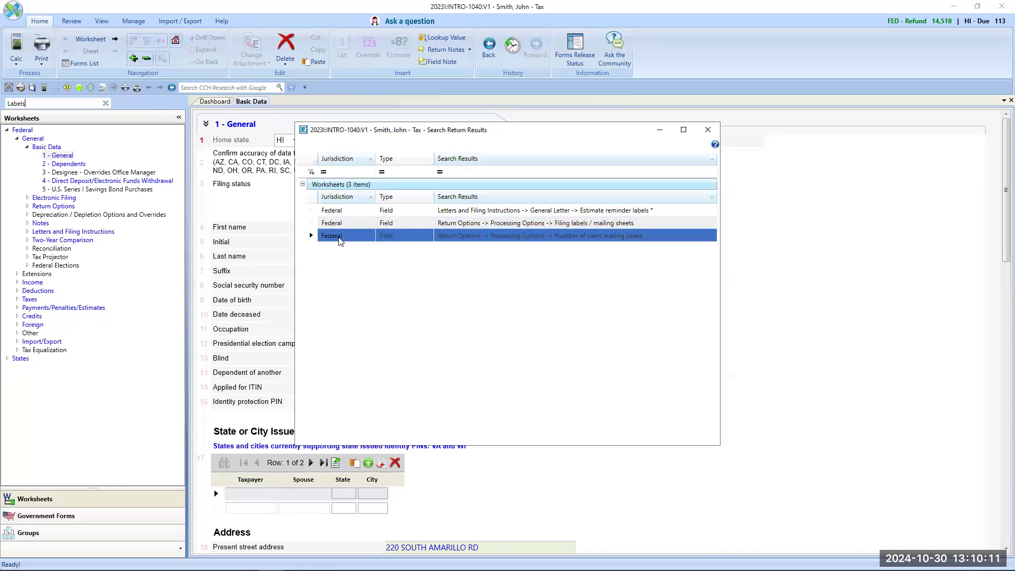
pyautogui.keyDown('shift'); pyautogui.click(490, 223); pyautogui.keyUp('shift')
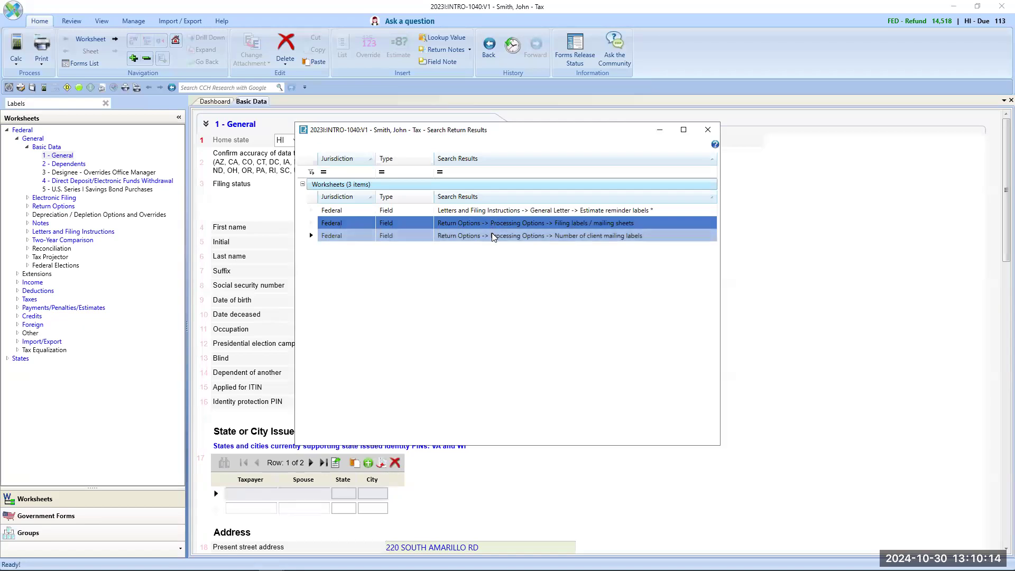
pyautogui.click(494, 237)
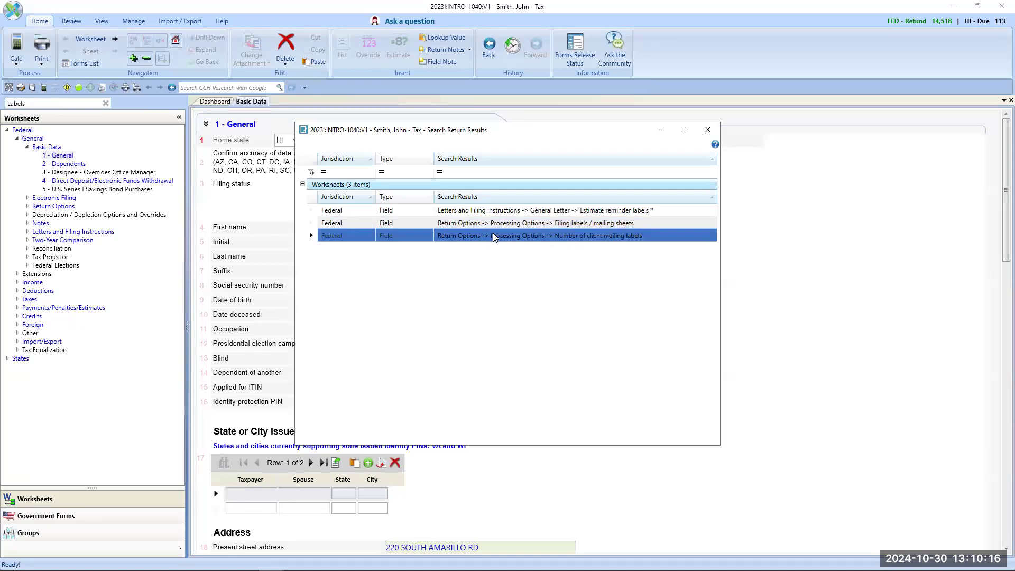
pyautogui.keyDown('ctrl'); pyautogui.click(485, 211); pyautogui.keyUp('ctrl')
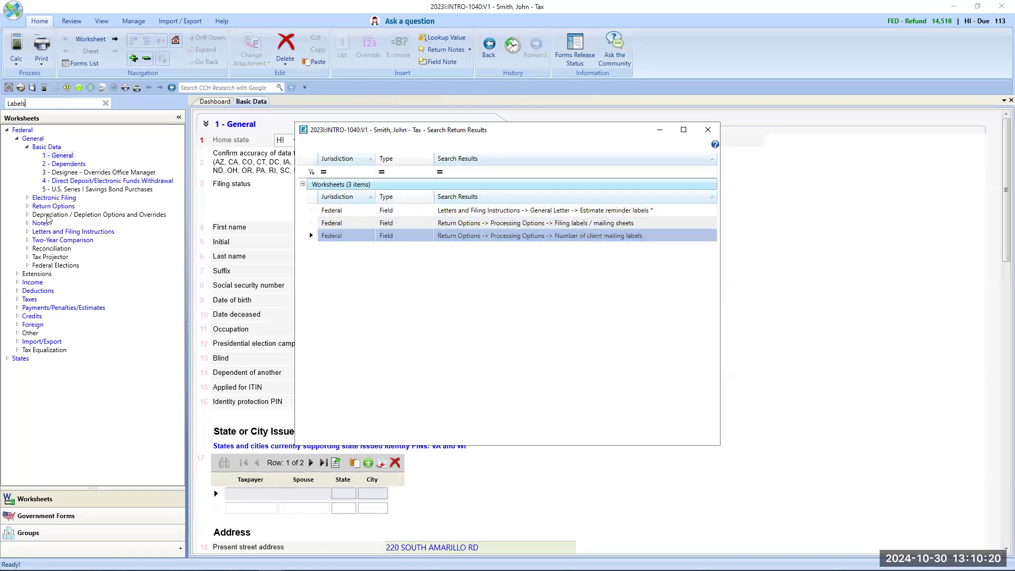
pyautogui.keyDown('ctrl'); pyautogui.click(400, 224); pyautogui.keyUp('ctrl')
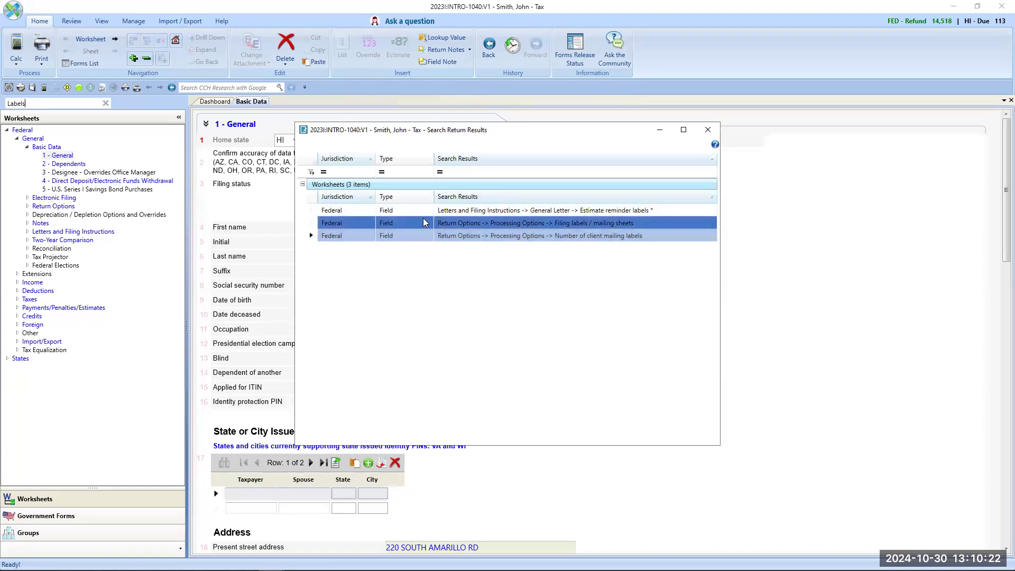
pyautogui.click(707, 129)
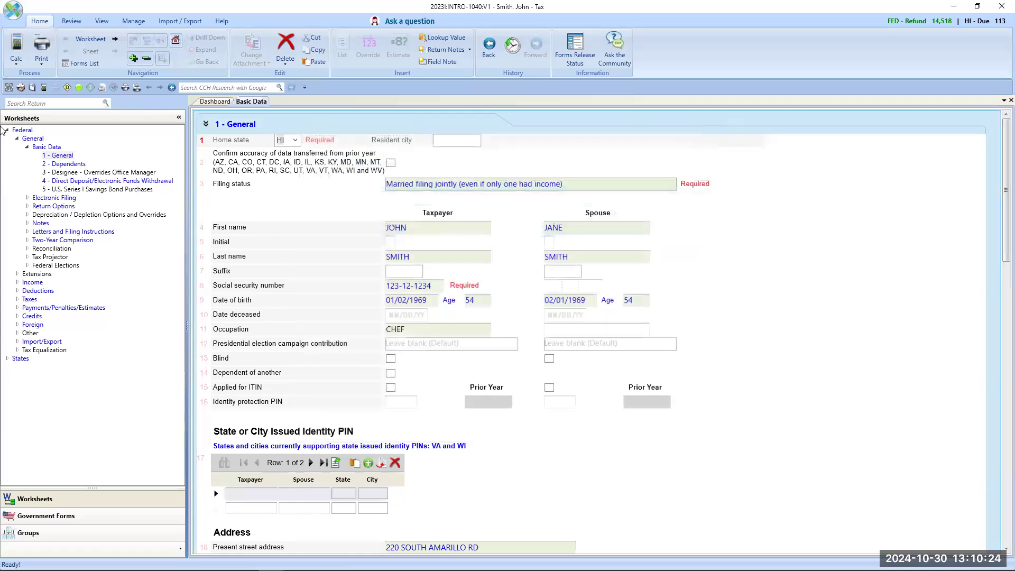
# Search the return for "Aircraft" and move the results window slightly higher
pyautogui.click(36, 103)
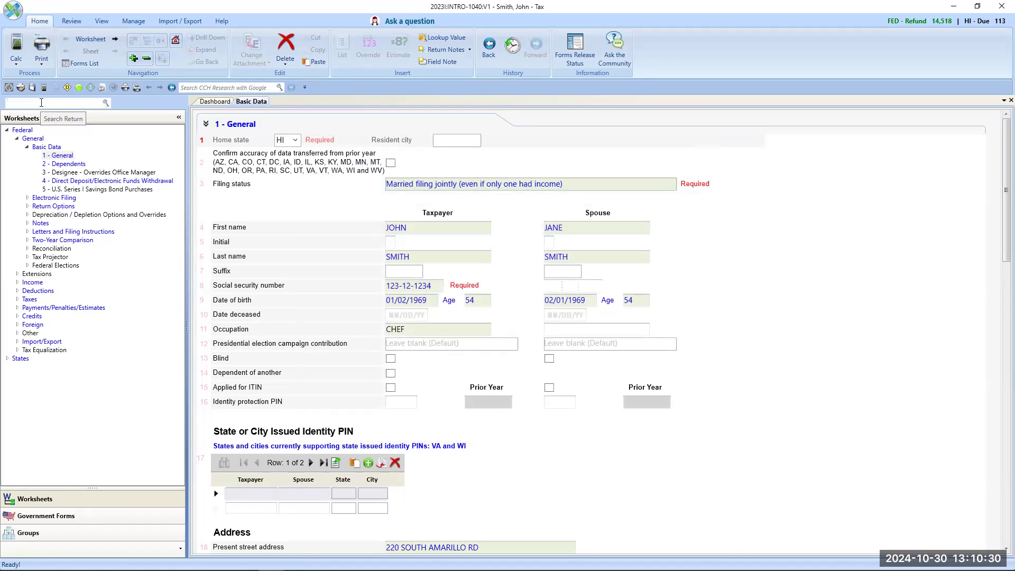
pyautogui.write('Aircraft')
pyautogui.press('Return')
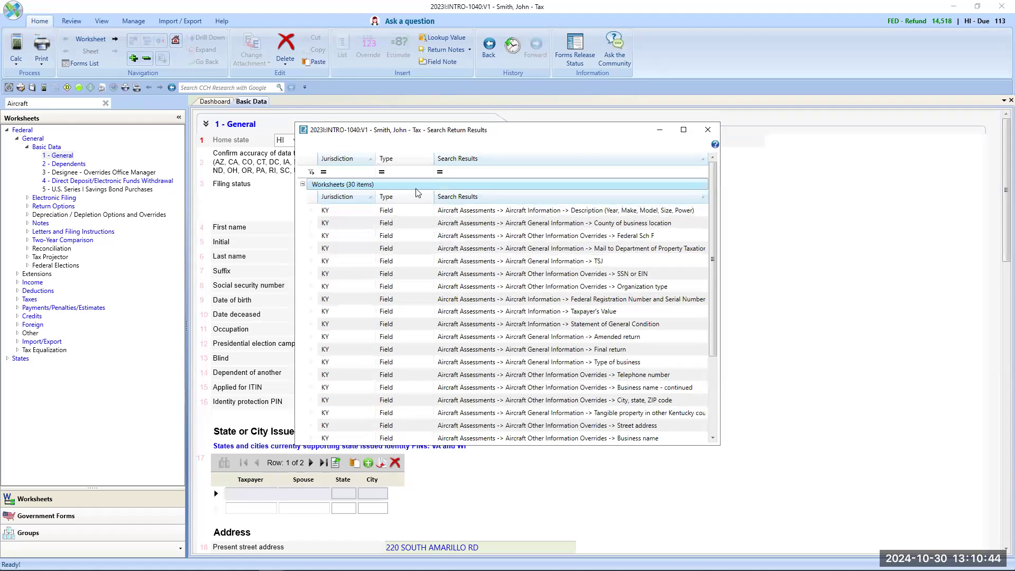
pyautogui.moveTo(436, 136); pyautogui.dragTo(437, 106)
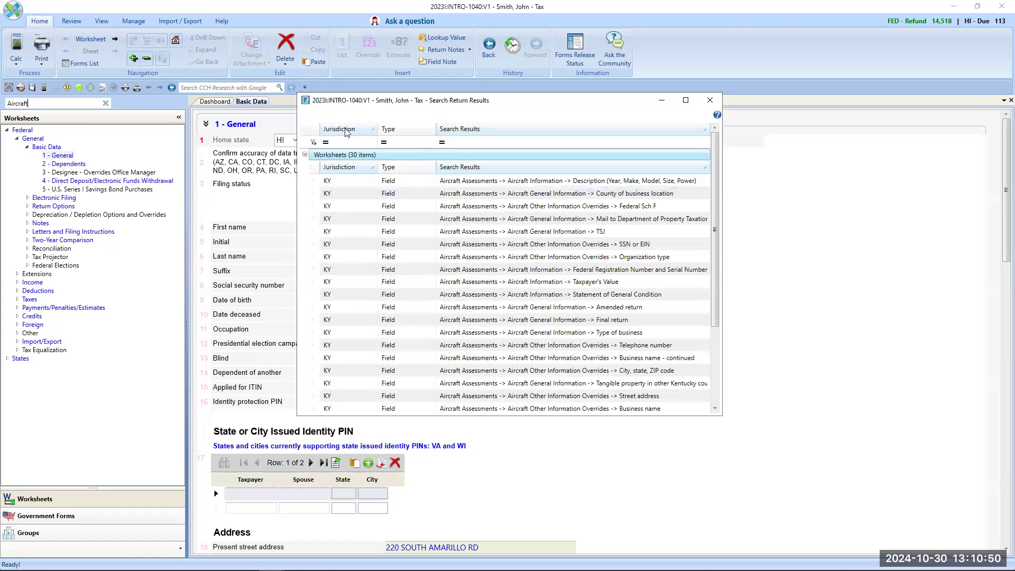
# Filter the Aircraft search results to the CO jurisdiction and select the Form DR 1778 field
pyautogui.click(362, 143)
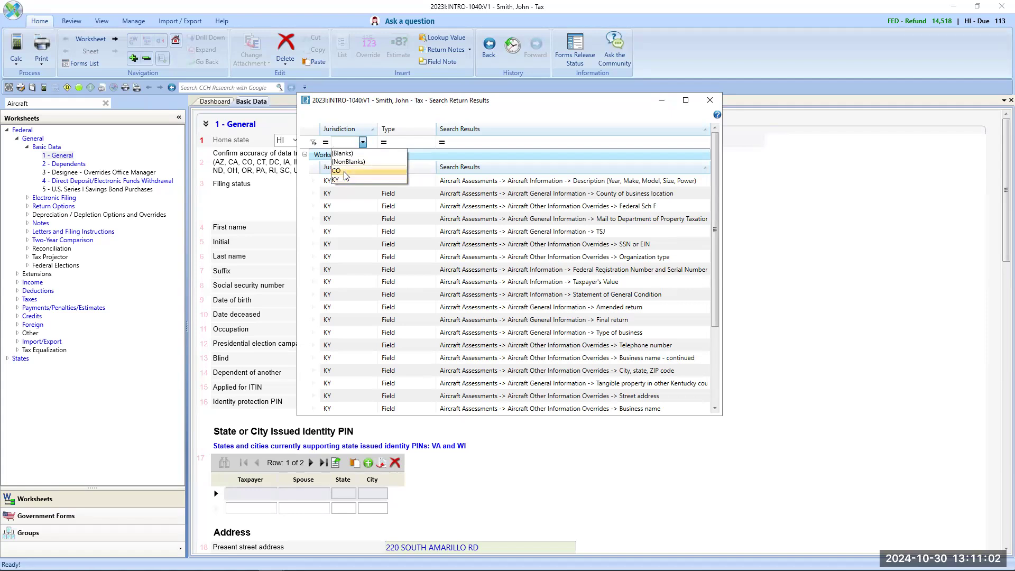
pyautogui.click(338, 170)
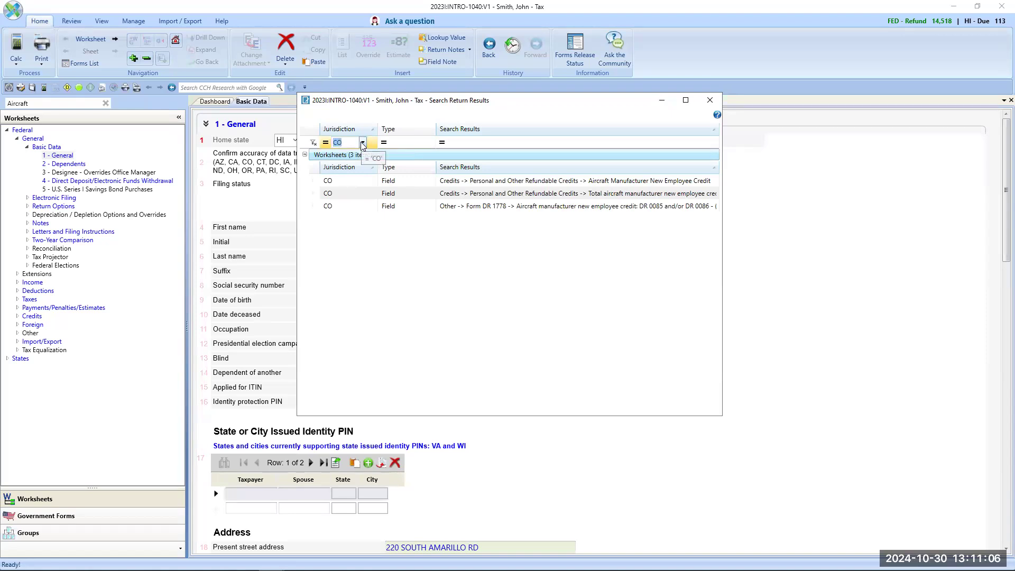
pyautogui.click(361, 143)
pyautogui.click(376, 279)
pyautogui.click(343, 205)
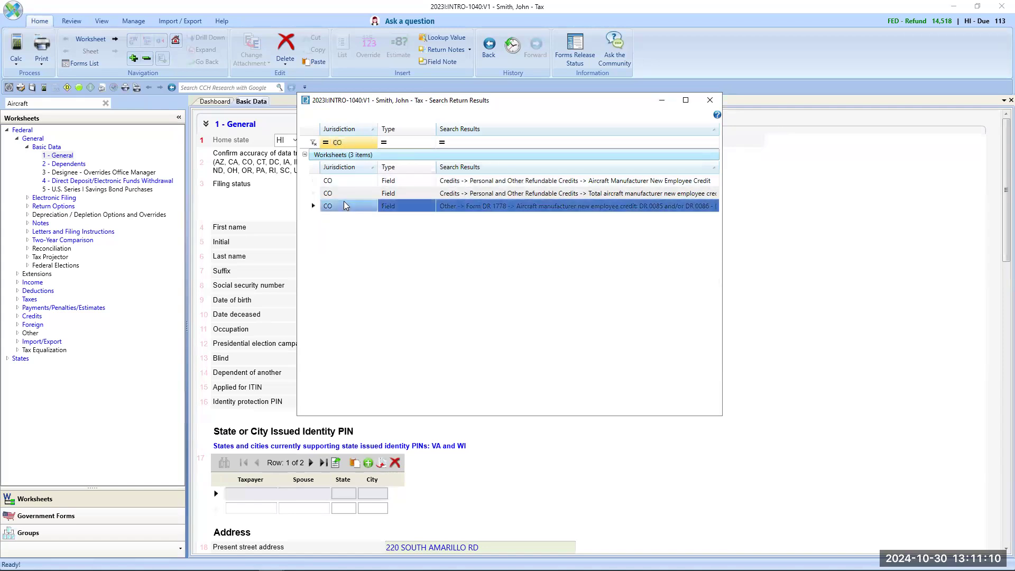
# Filter the Aircraft search results to the KY jurisdiction, look over the matching fields and close the results
pyautogui.click(363, 143)
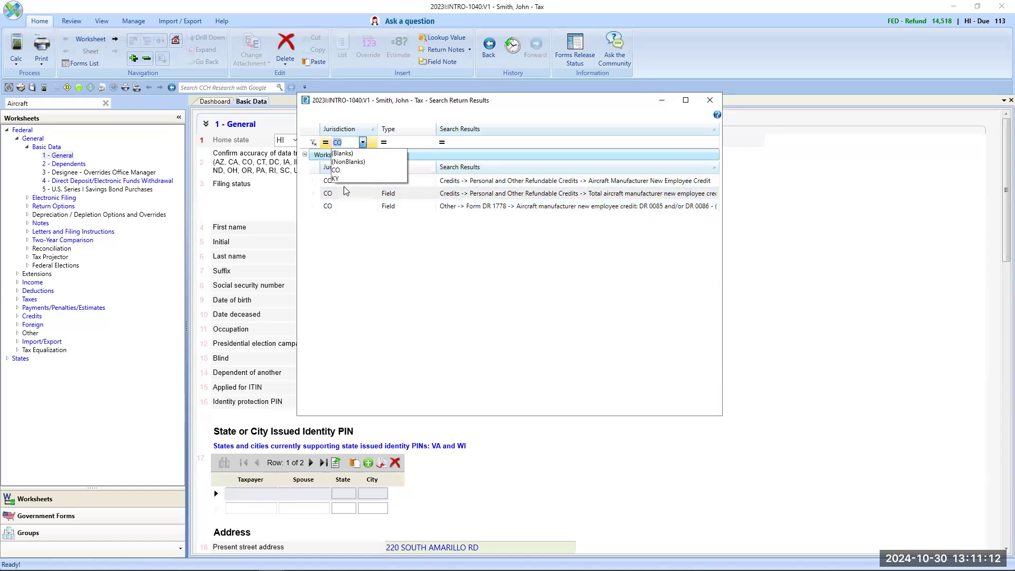
pyautogui.click(344, 179)
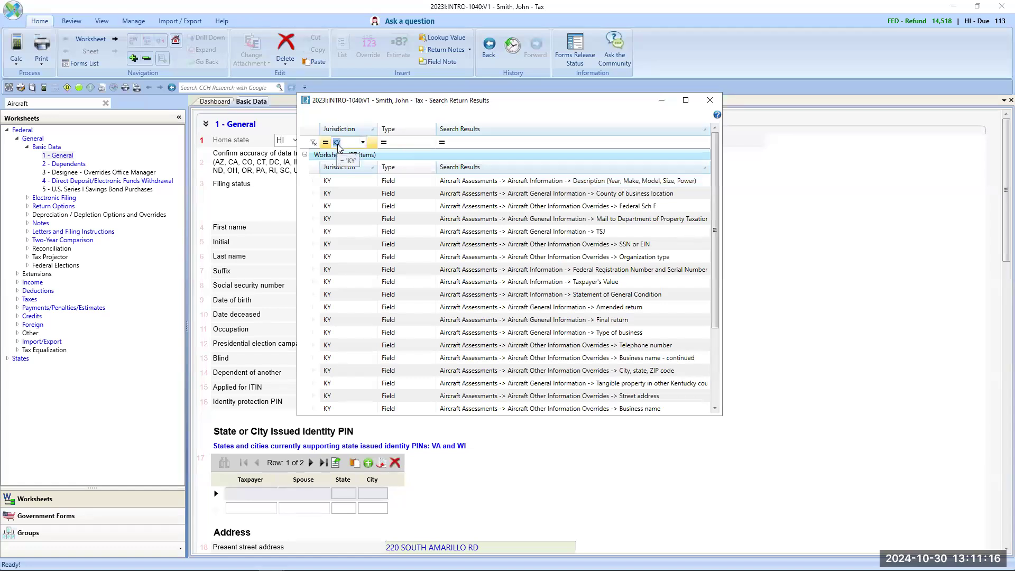
pyautogui.click(326, 185)
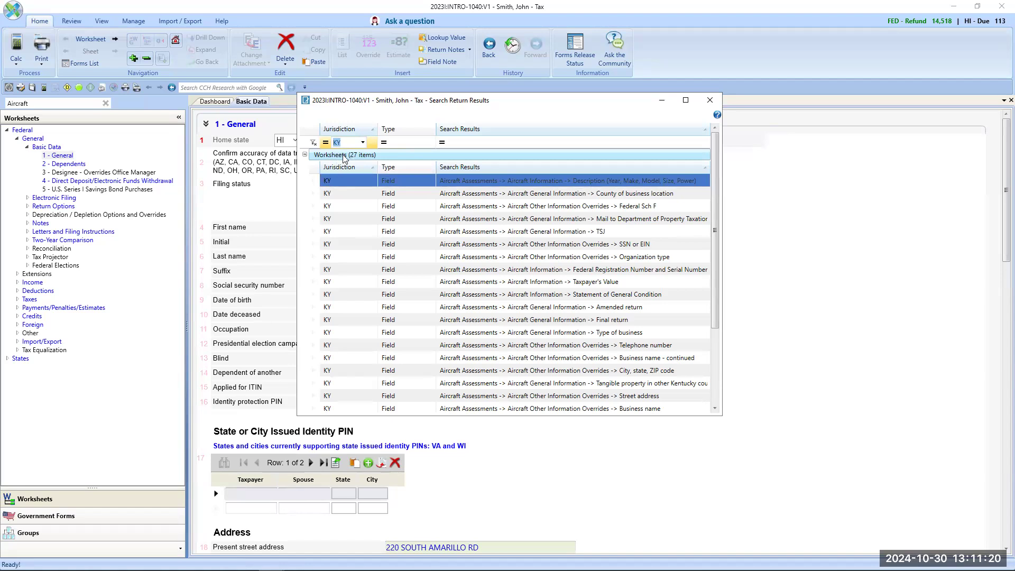
pyautogui.click(363, 143)
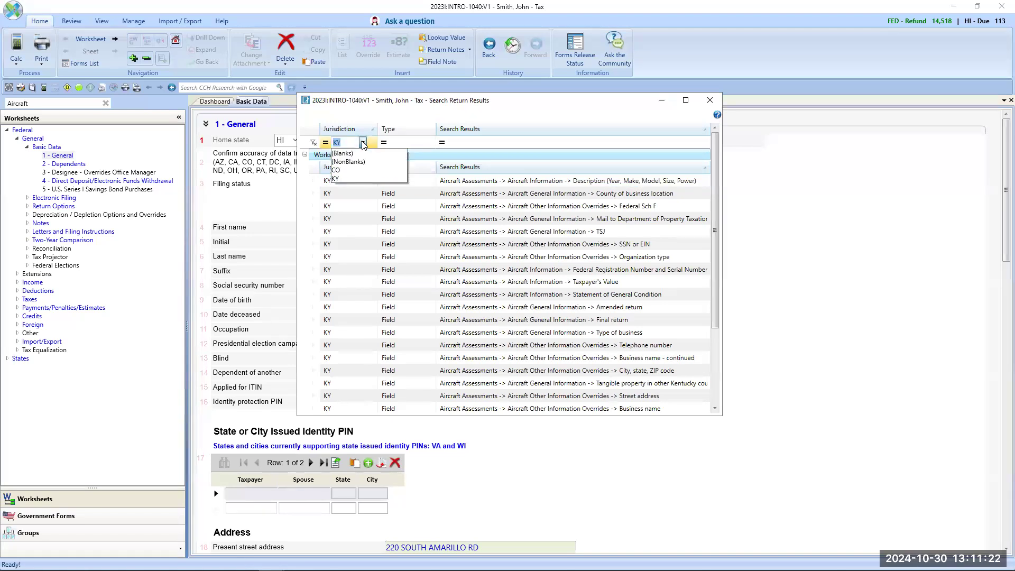
pyautogui.click(709, 100)
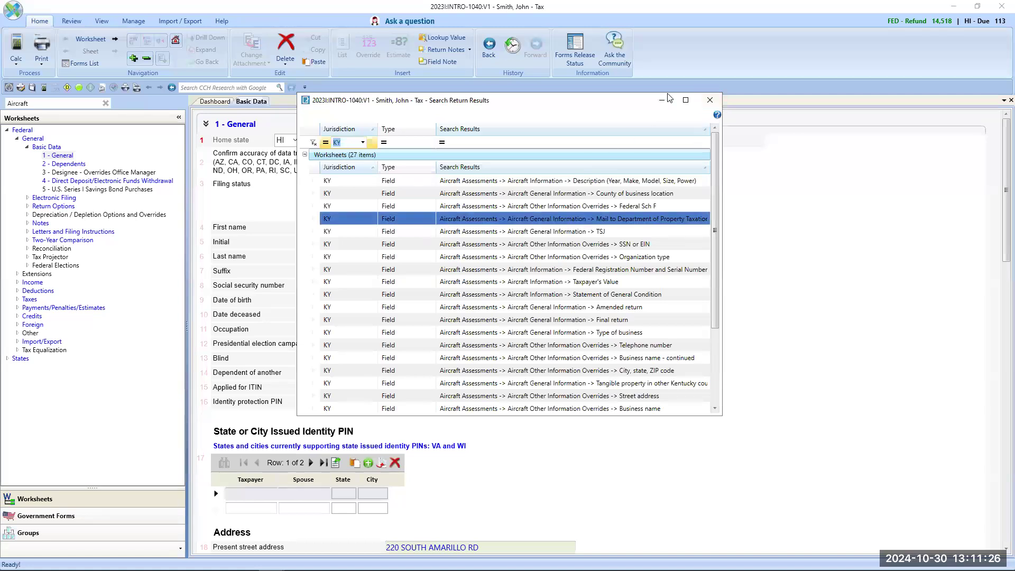
pyautogui.click(709, 100)
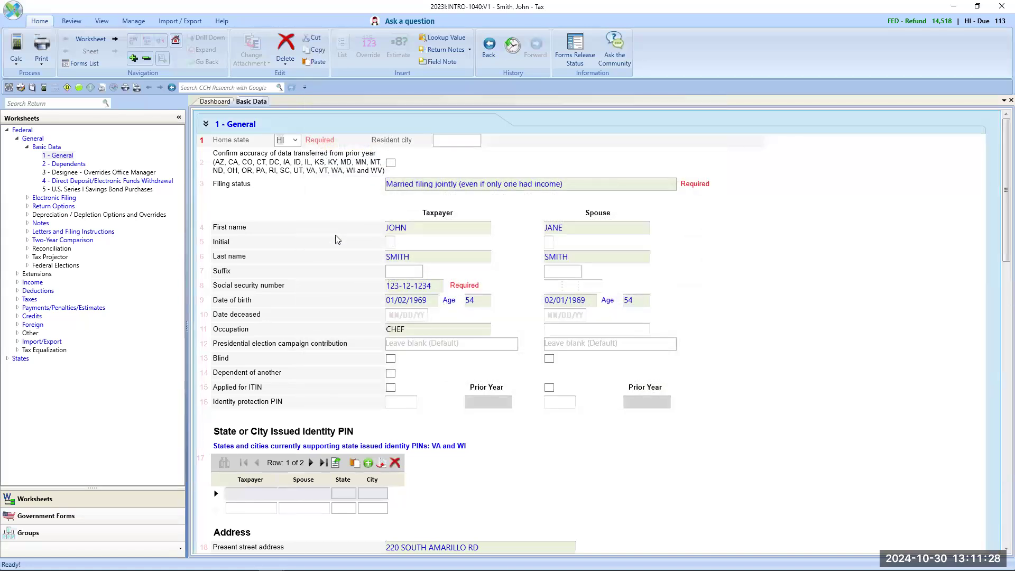
# Collapse the Basic Data branch of the federal worksheet tree and calculate the return
pyautogui.click(27, 148)
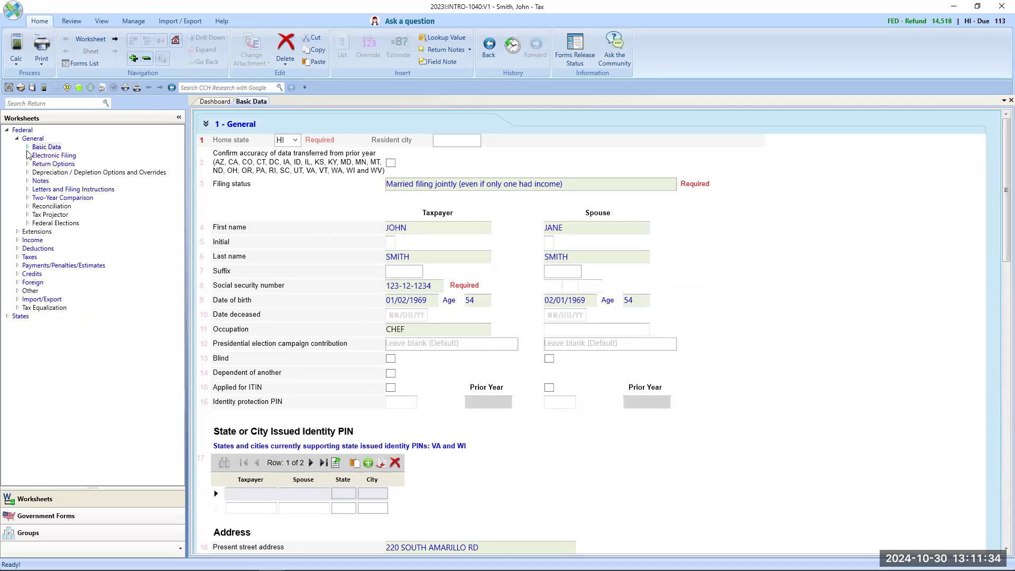
pyautogui.click(17, 50)
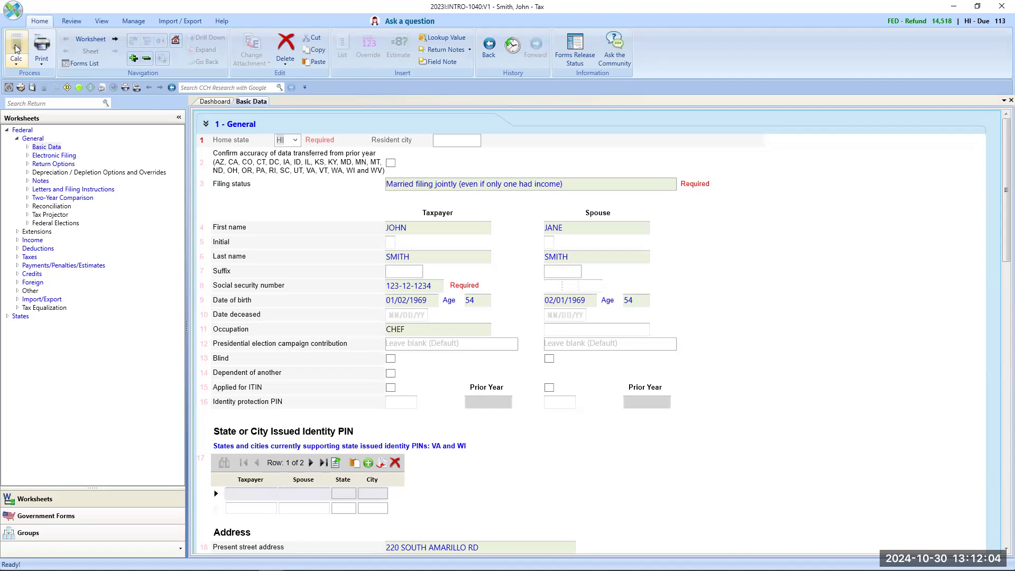
# Examine Form 1040 among the government forms and go back to the Basic Data worksheet
pyautogui.click(57, 519)
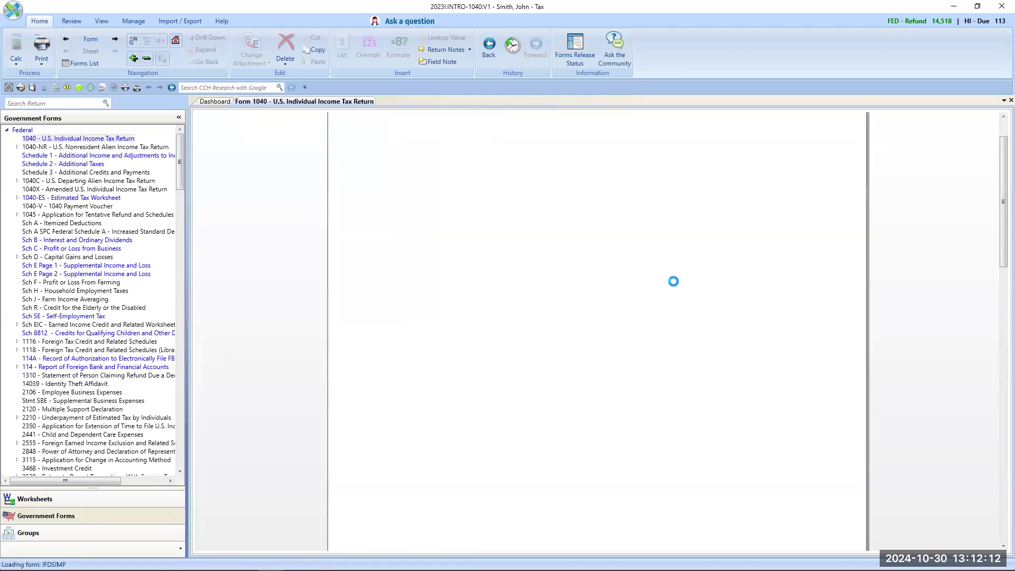
pyautogui.scroll(-2, 674, 286)
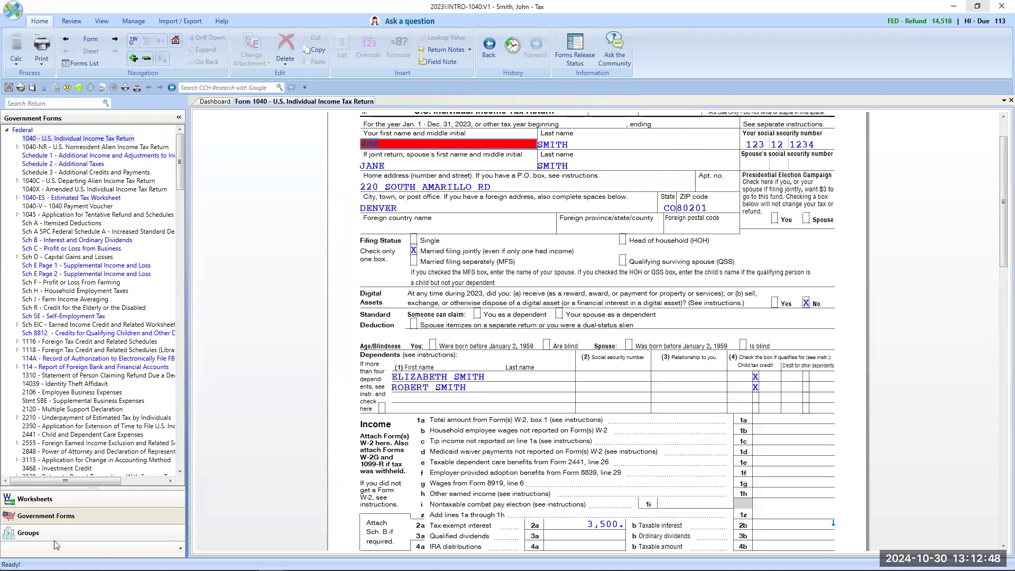
pyautogui.click(45, 499)
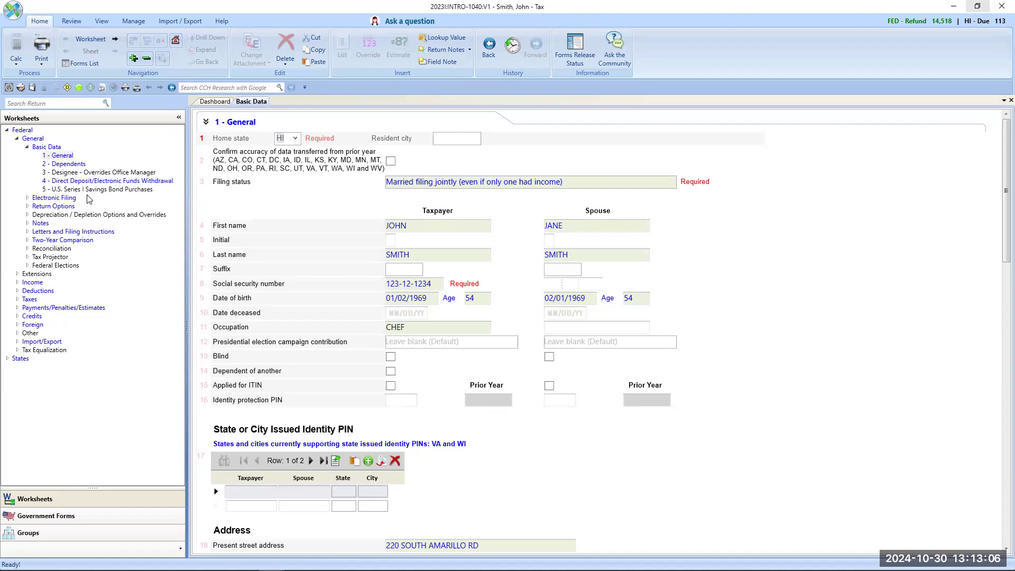
# Open Form 5329 - Additional Taxes on Qualified Plans from the federal government forms
pyautogui.click(67, 516)
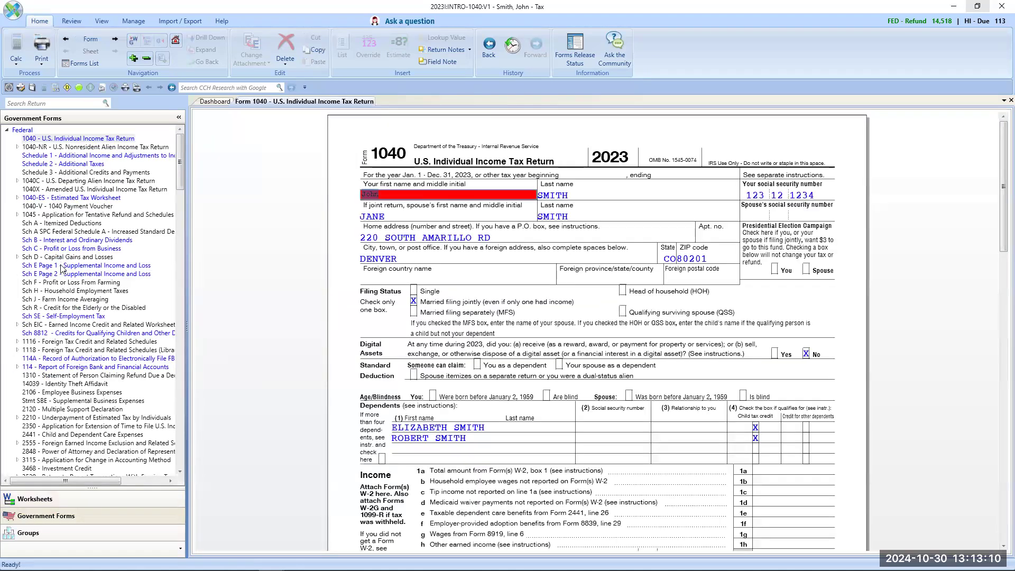
pyautogui.scroll(-3, 61, 268)
pyautogui.scroll(-7, 62, 268)
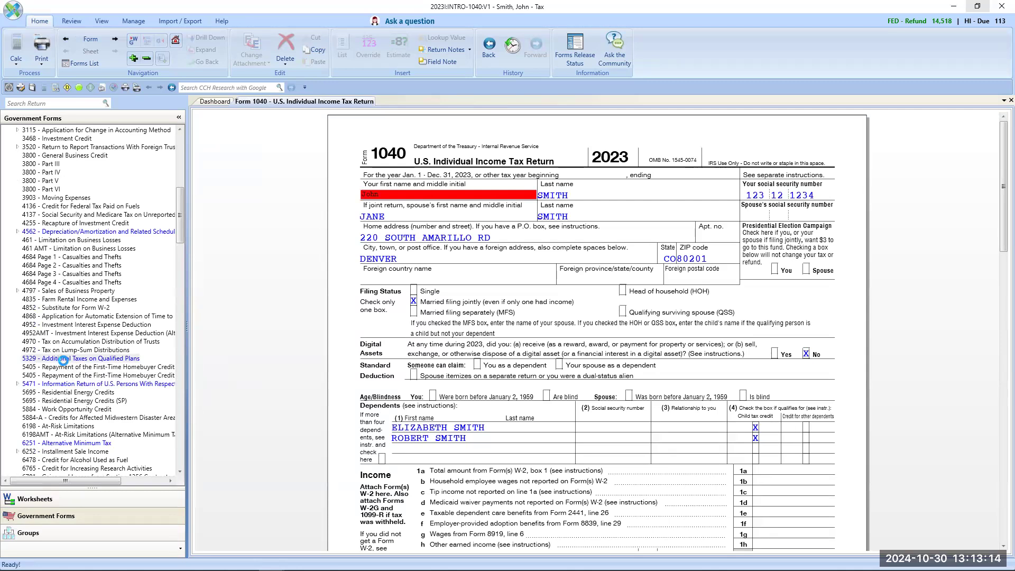
pyautogui.click(63, 361)
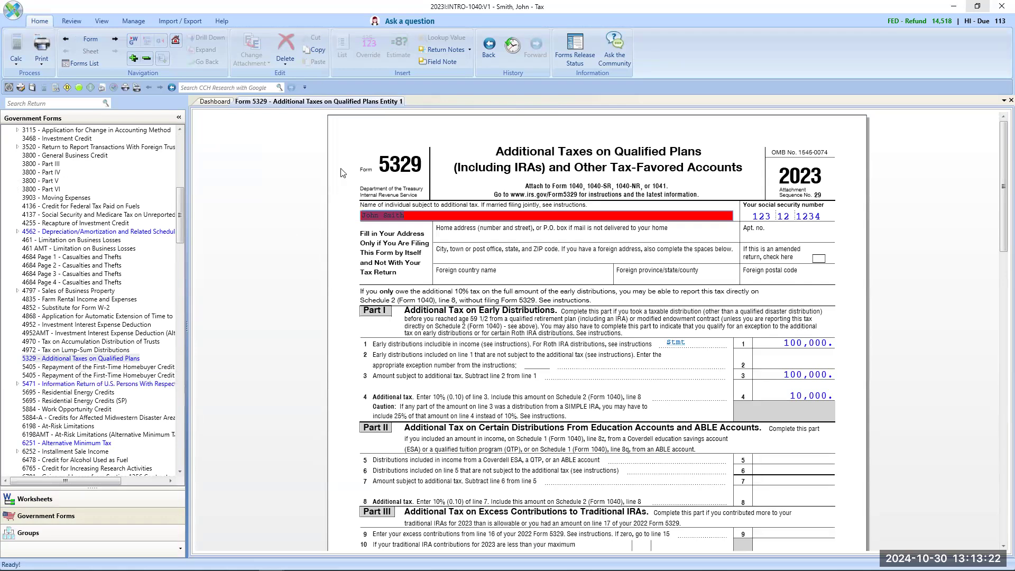
# Link the line 1 early distributions amount to its Early Distributions: Taxable distribution worksheet section and bring that floating worksheet beside Form 5329
pyautogui.click(784, 343)
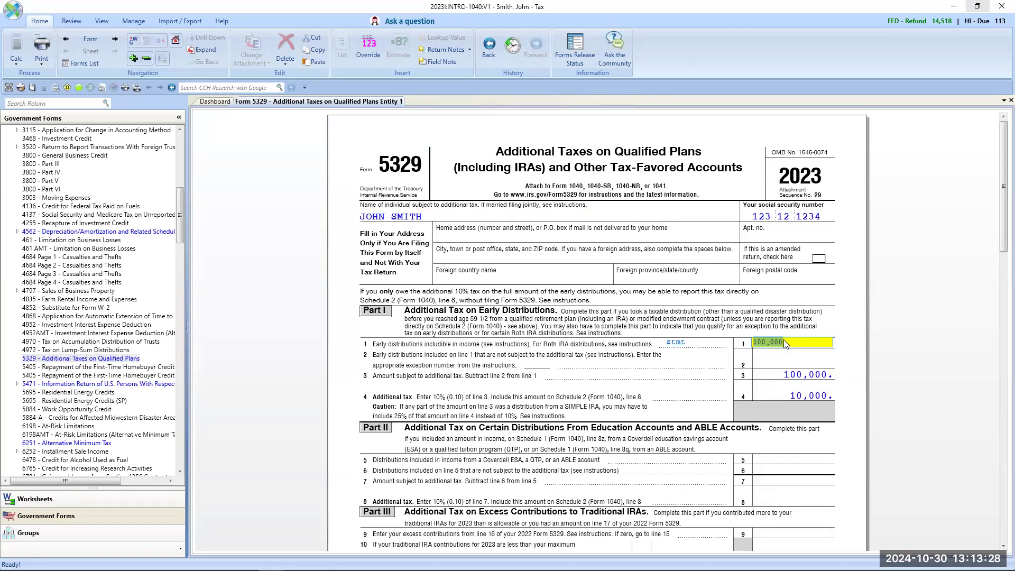
pyautogui.rightClick(784, 341)
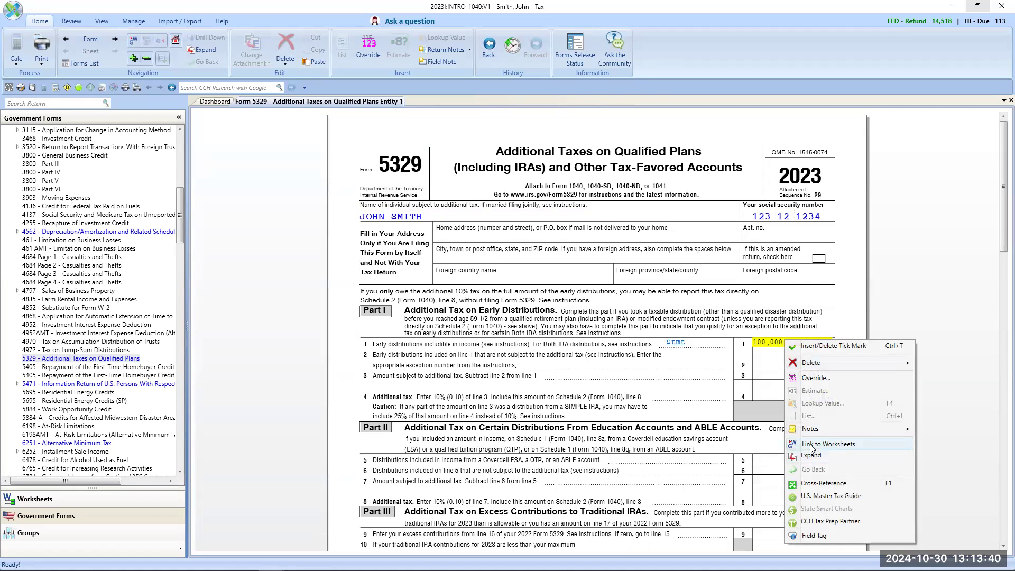
pyautogui.click(863, 448)
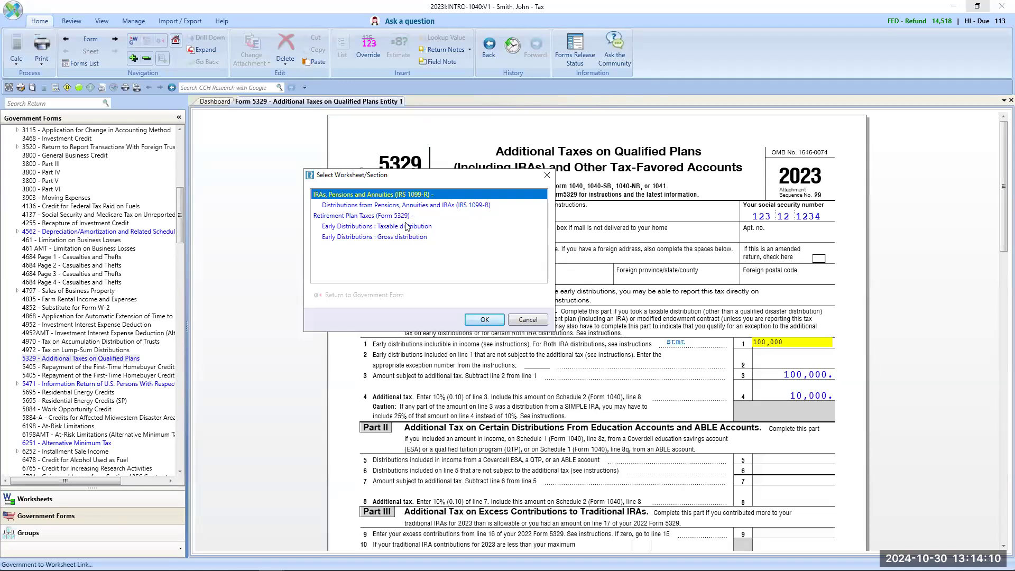
pyautogui.click(405, 206)
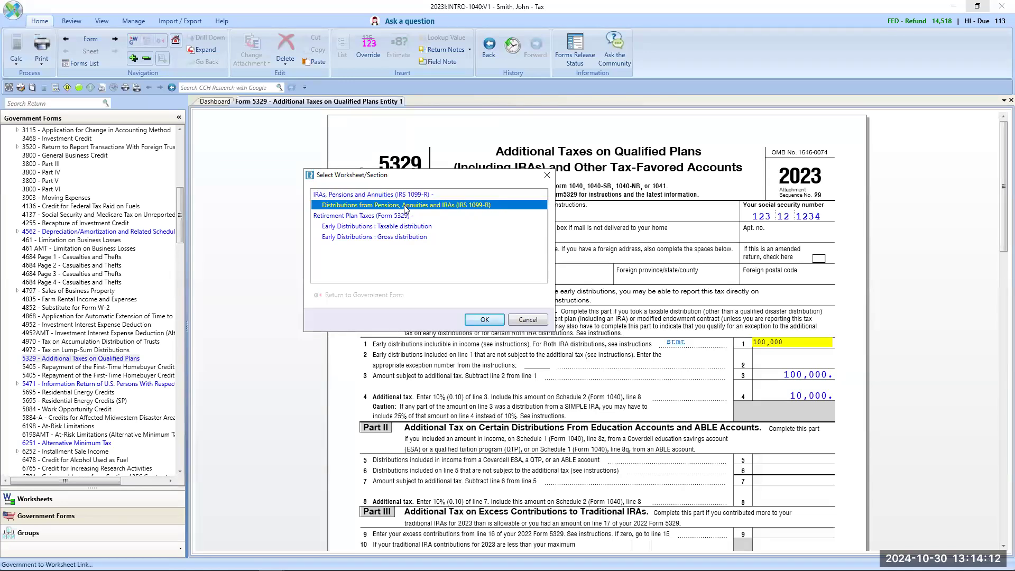
pyautogui.click(403, 226)
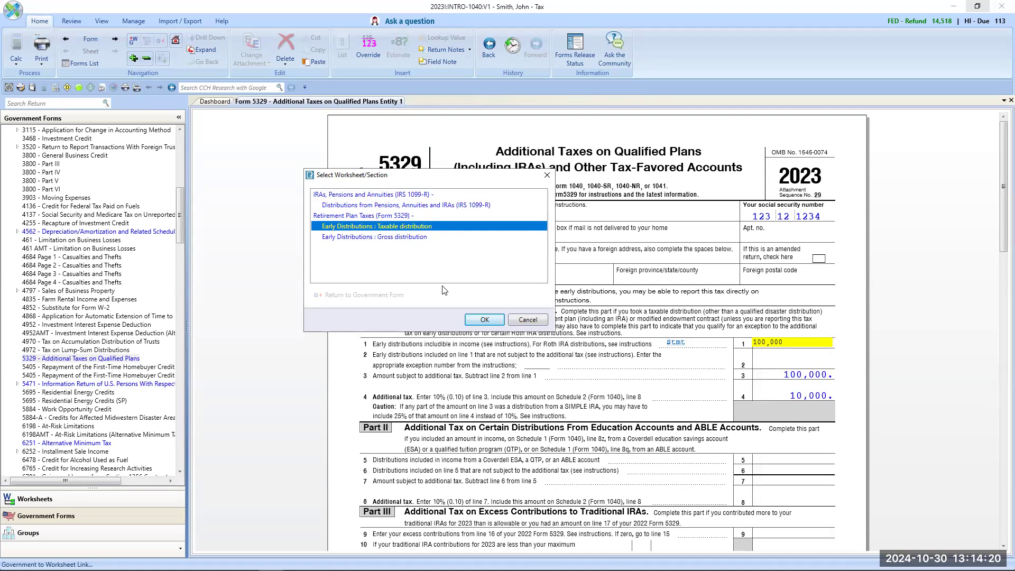
pyautogui.doubleClick(410, 227)
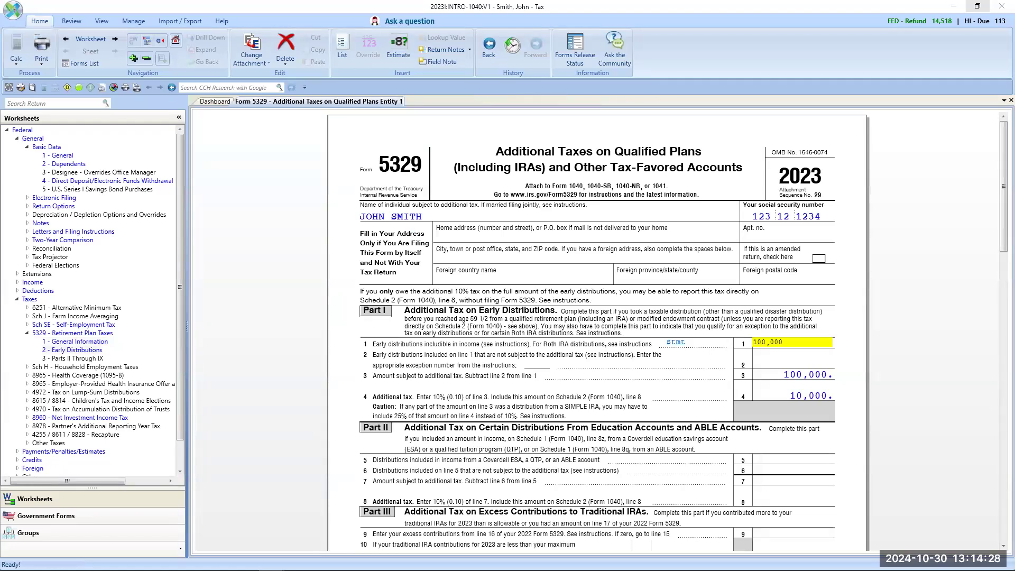
pyautogui.moveTo(1014, 95); pyautogui.dragTo(341, 72)
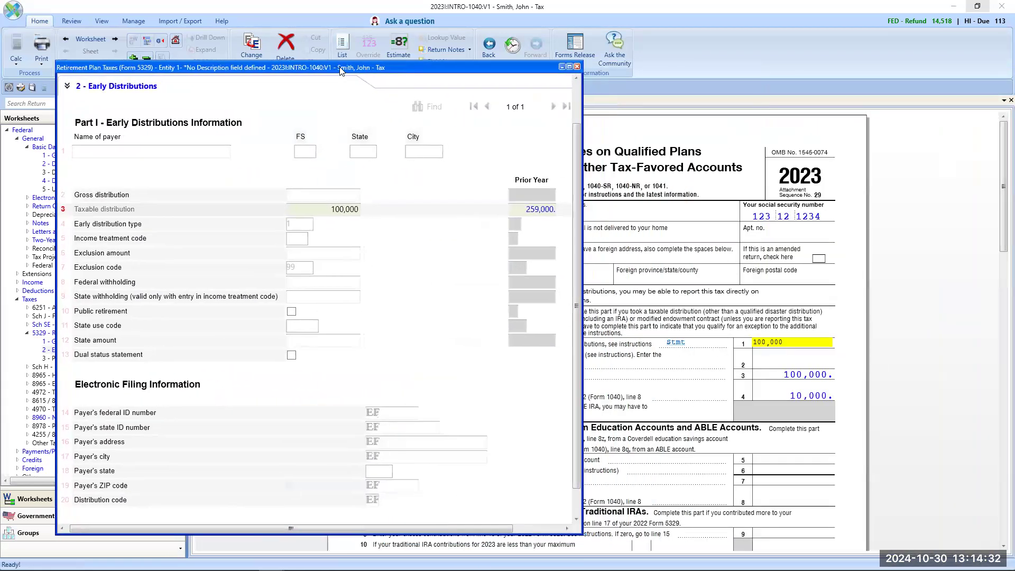
# Set the Taxable distribution on the Early Distributions worksheet to 222,000 and update Form 5329 with the new amount
pyautogui.click(331, 215)
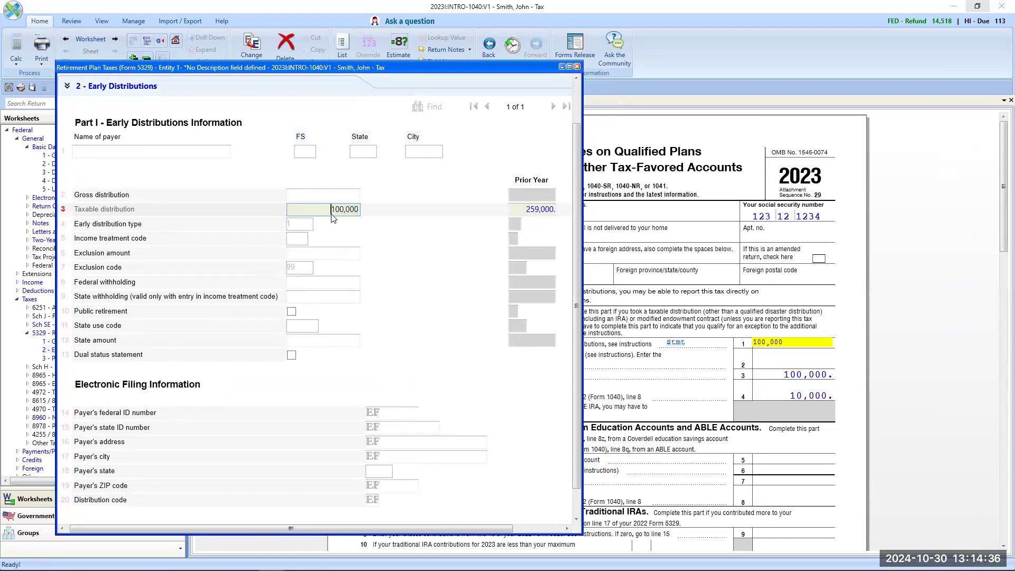
pyautogui.press('Delete')
pyautogui.press('Delete')
pyautogui.press('Delete')
pyautogui.press('Delete')
pyautogui.press('Delete')
pyautogui.press('Delete')
pyautogui.press('Delete')
pyautogui.write('222000')
pyautogui.press('Tab')
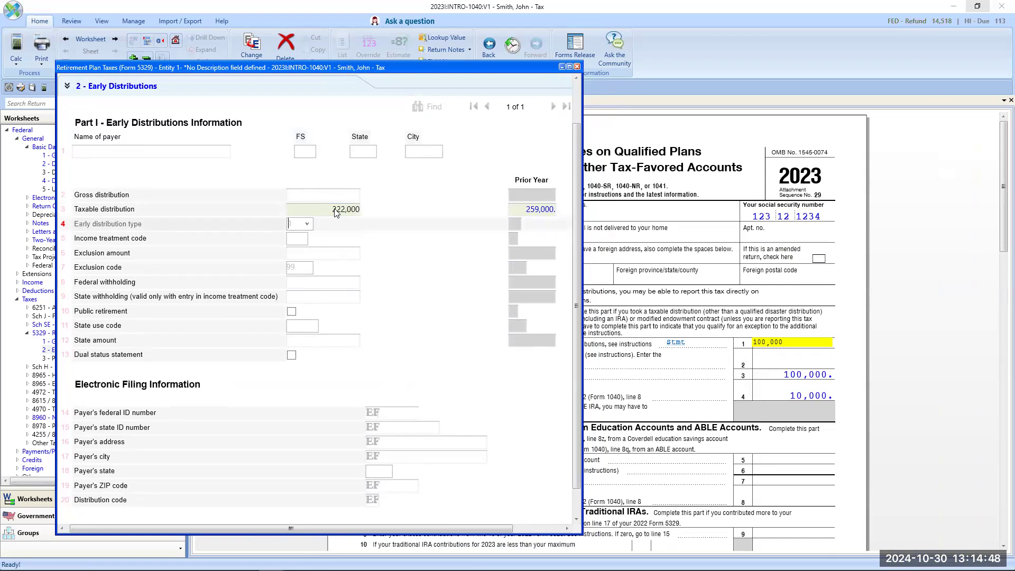
pyautogui.press('Escape')
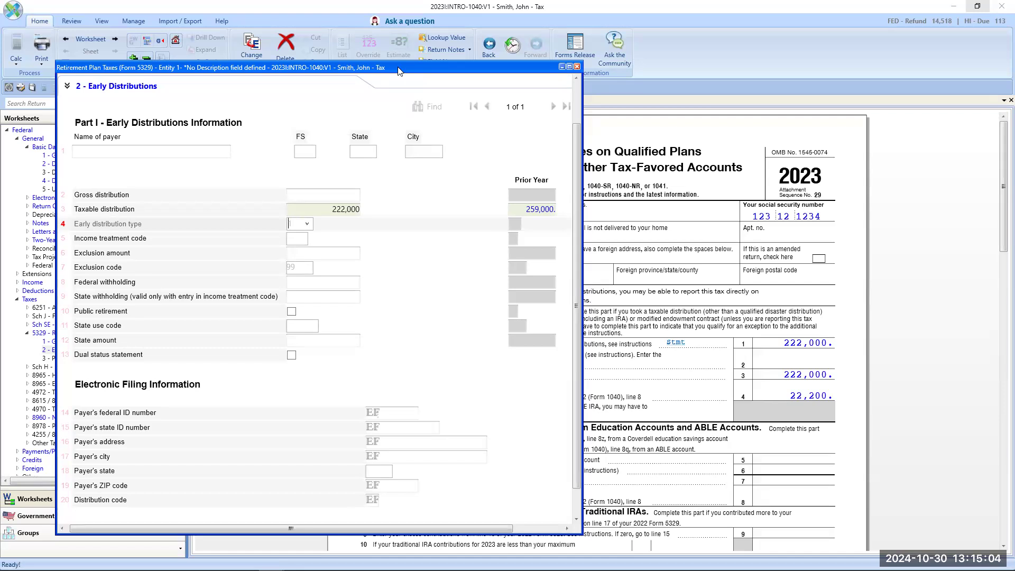
# Reposition the floating Retirement Plan Taxes worksheet and dock it as a tabbed document
pyautogui.moveTo(398, 71); pyautogui.dragTo(523, 80)
pyautogui.moveTo(606, 100); pyautogui.dragTo(689, 131)
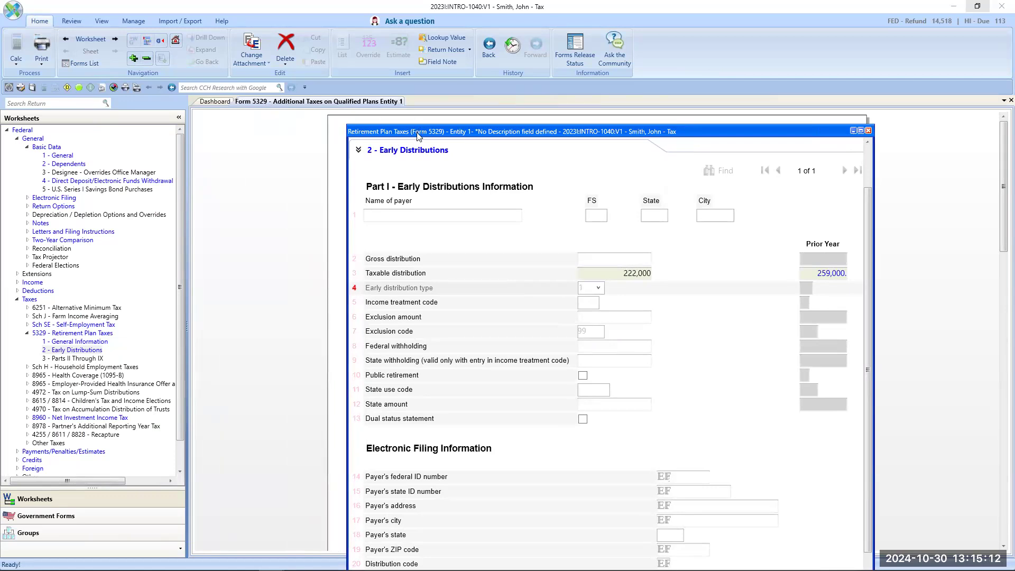
pyautogui.moveTo(491, 134); pyautogui.dragTo(421, 136)
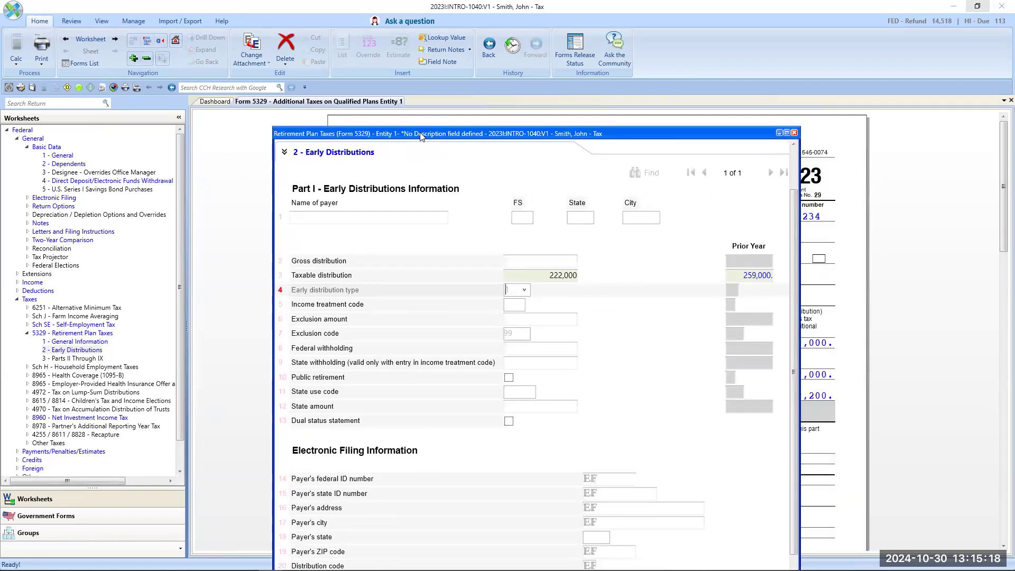
pyautogui.rightClick(422, 135)
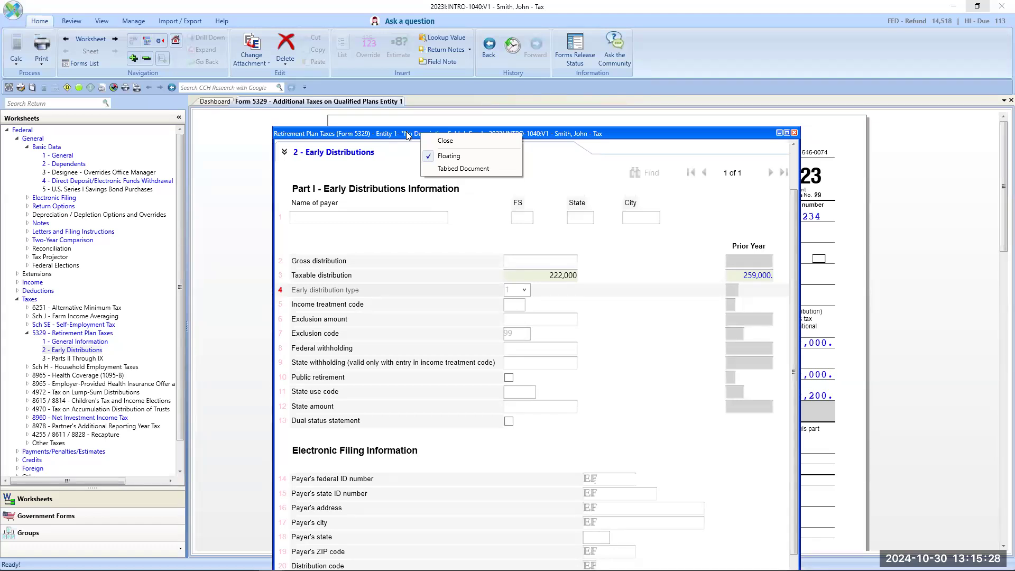
pyautogui.rightClick(407, 135)
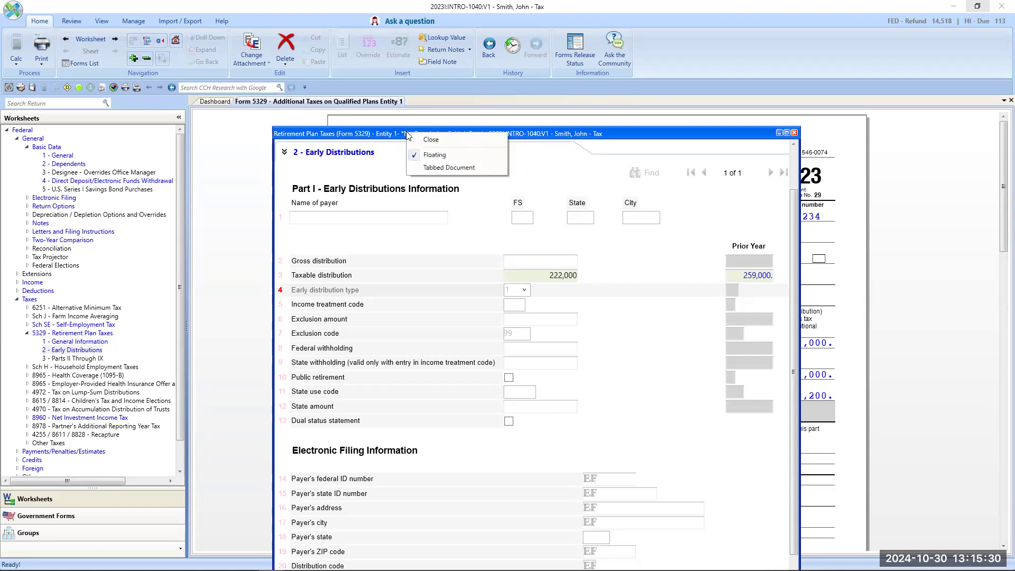
pyautogui.click(445, 168)
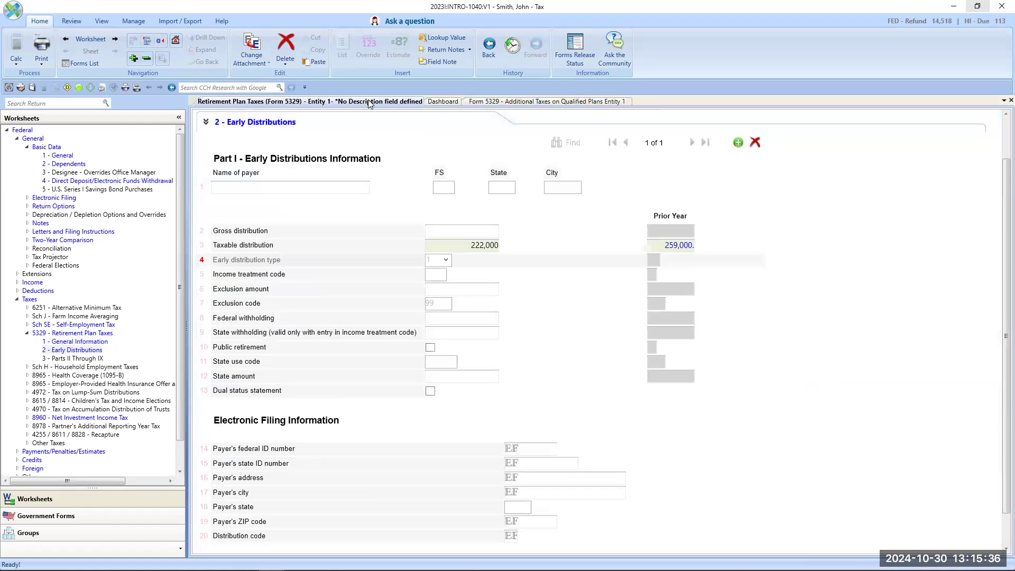
# View the return dashboard and close it, leaving the worksheet and Form 5329 open
pyautogui.click(432, 103)
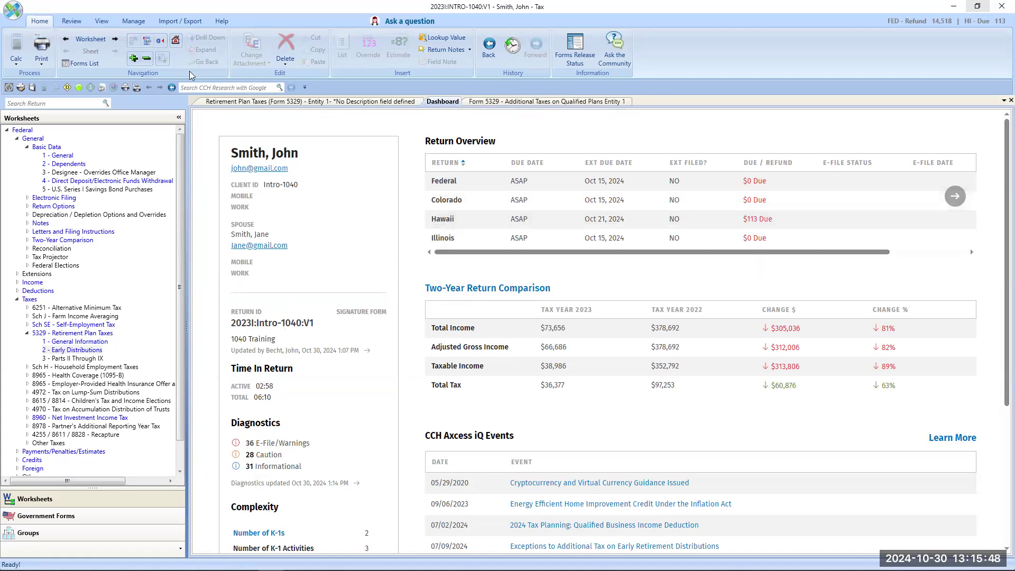
pyautogui.click(102, 25)
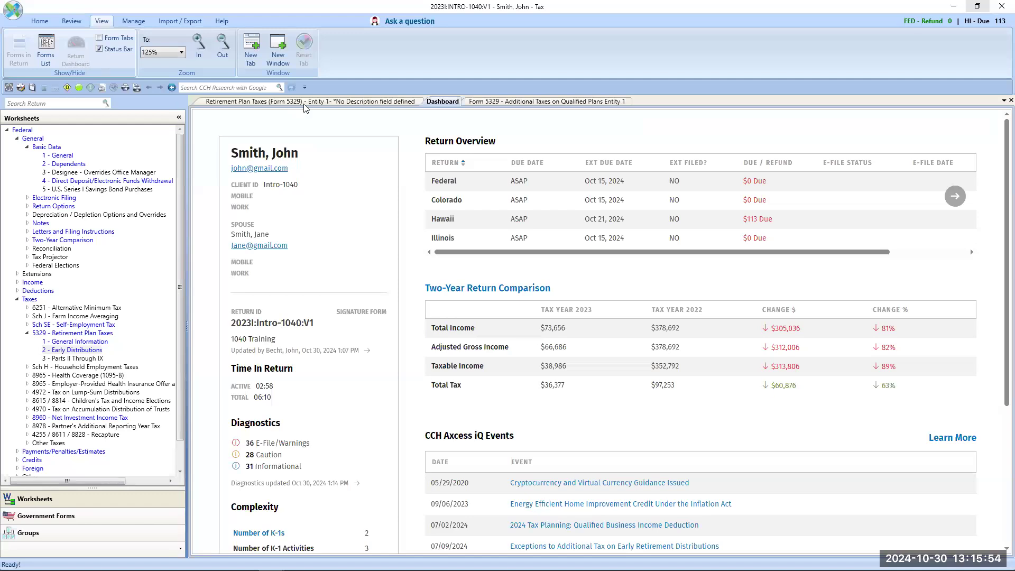
pyautogui.rightClick(449, 101)
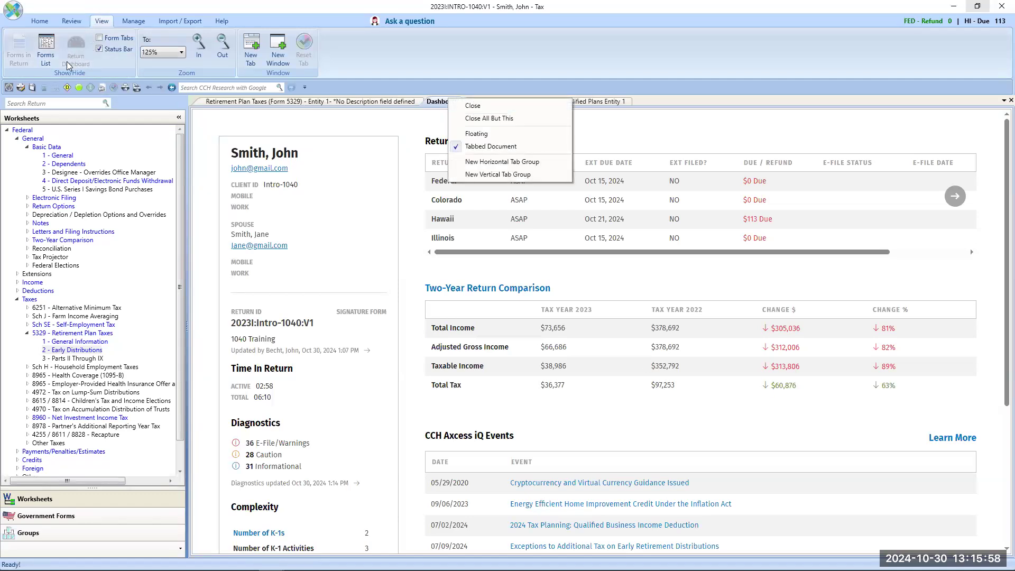
pyautogui.click(322, 122)
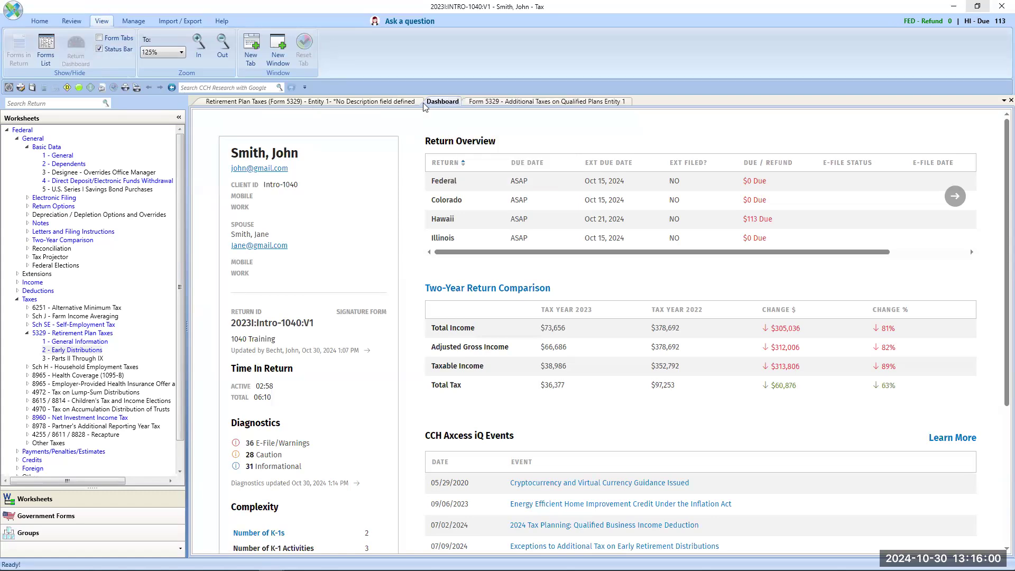
pyautogui.rightClick(443, 102)
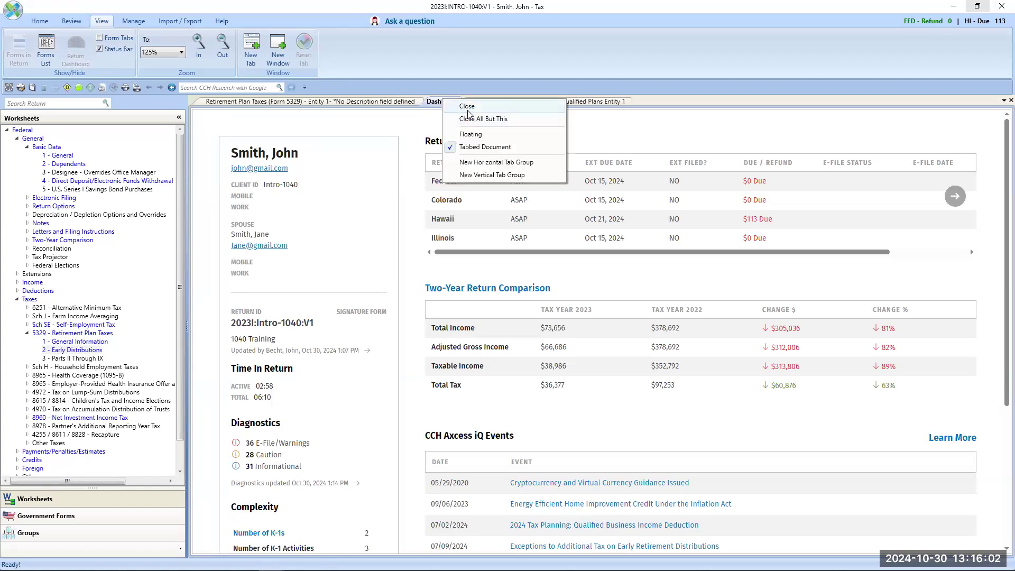
pyautogui.click(466, 112)
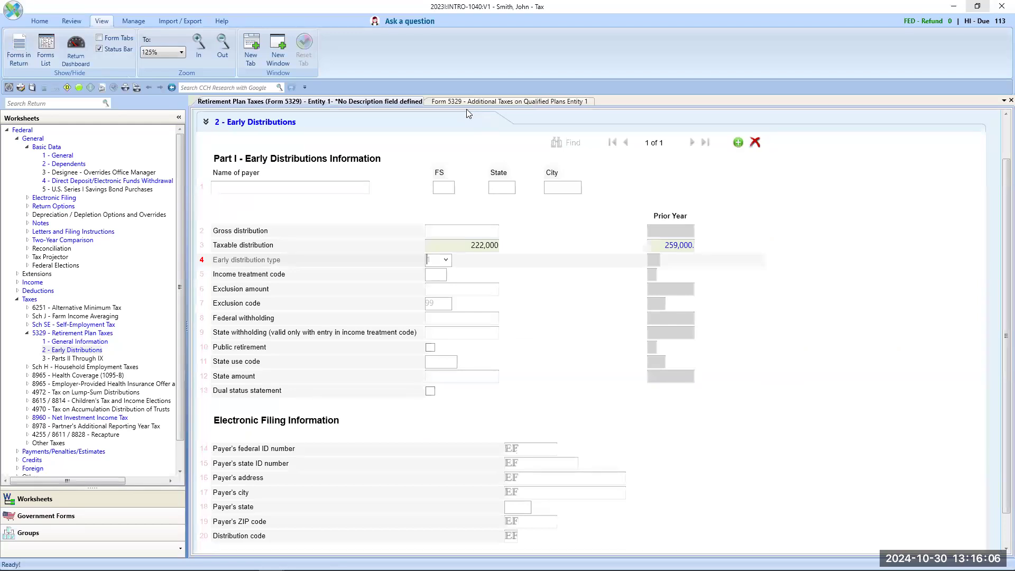
# Switch between Form 5329 and the Retirement Plan Taxes worksheet, and place the worksheet in a new vertical tab group
pyautogui.click(489, 102)
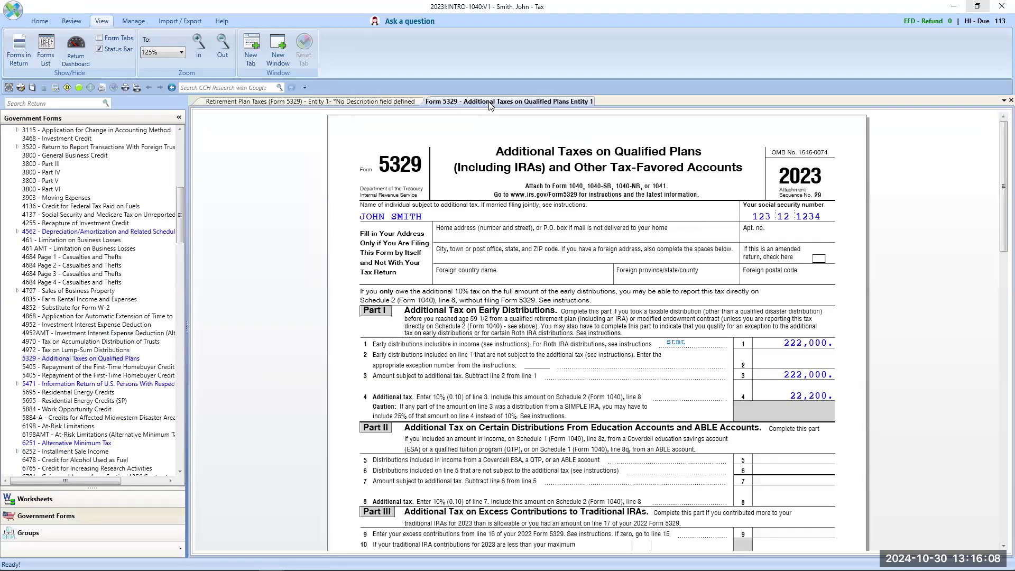
pyautogui.click(399, 103)
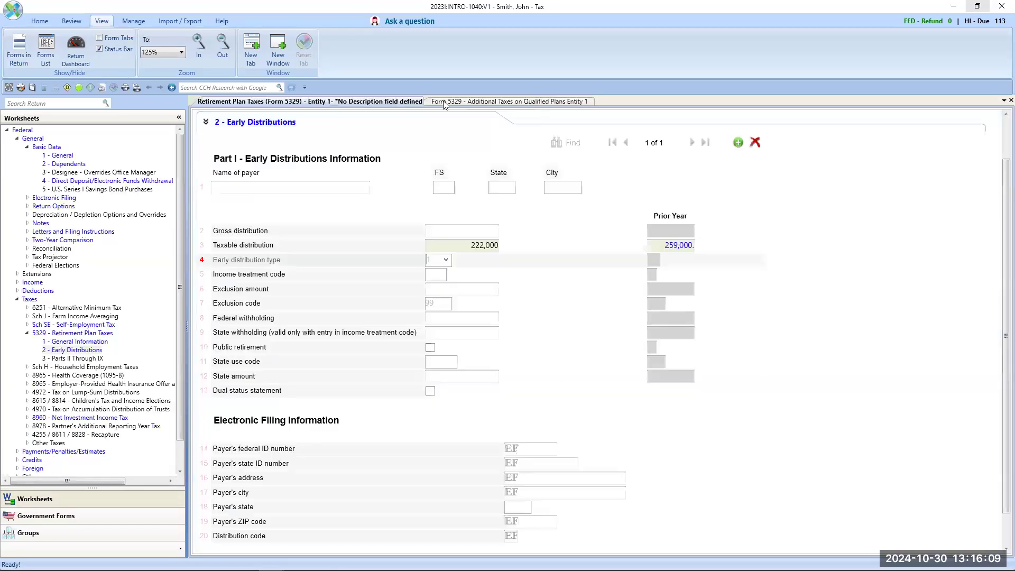
pyautogui.rightClick(390, 102)
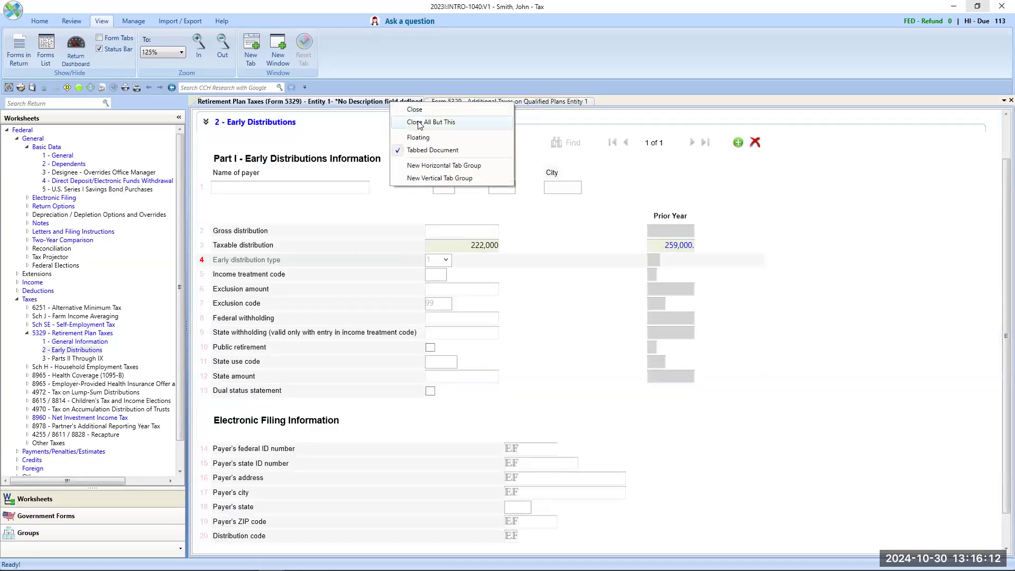
pyautogui.click(427, 179)
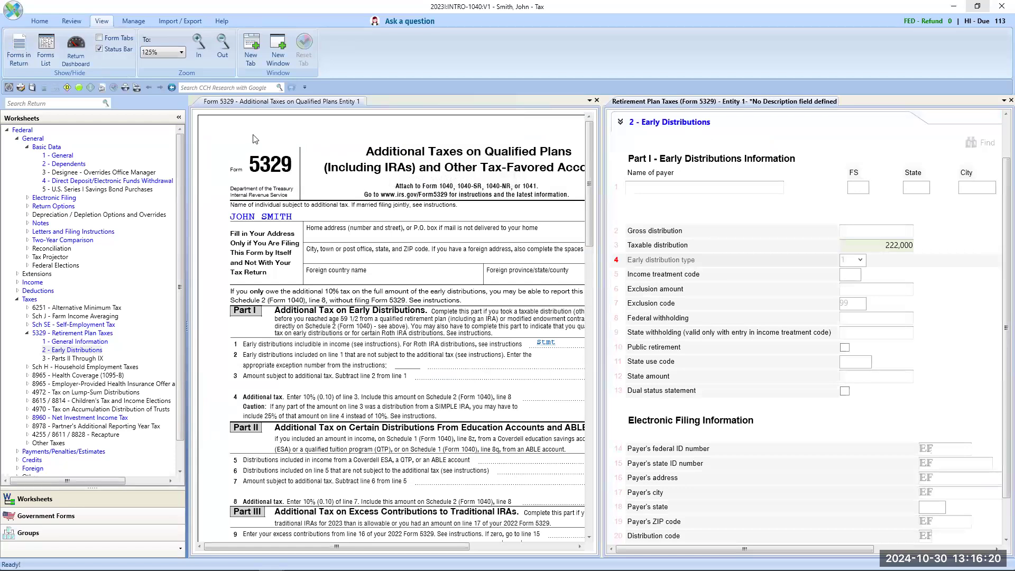
# Collapse the navigation pane and set the zoom to 100% so the form and worksheet fit side by side
pyautogui.click(179, 119)
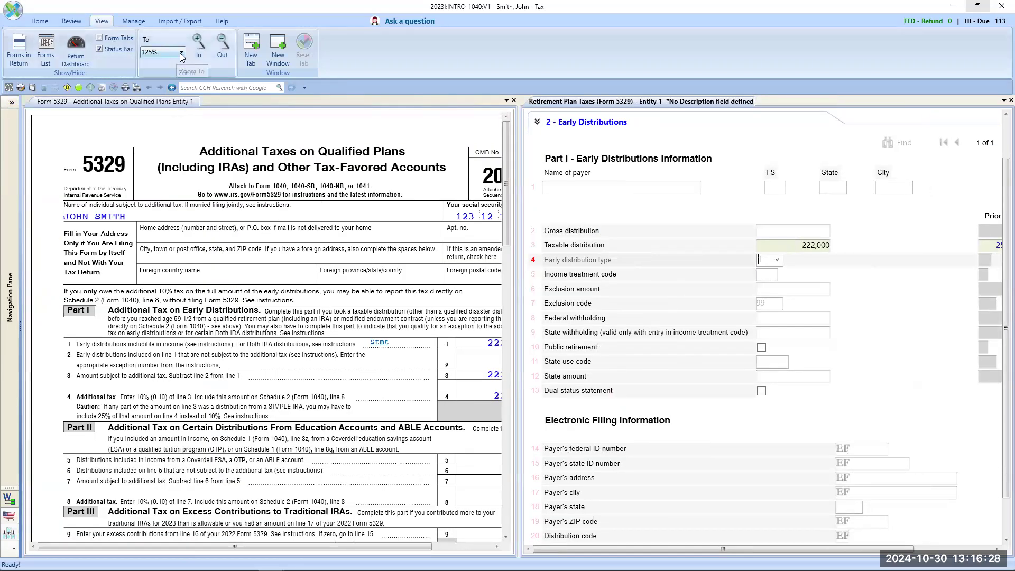
pyautogui.click(158, 52)
pyautogui.click(164, 127)
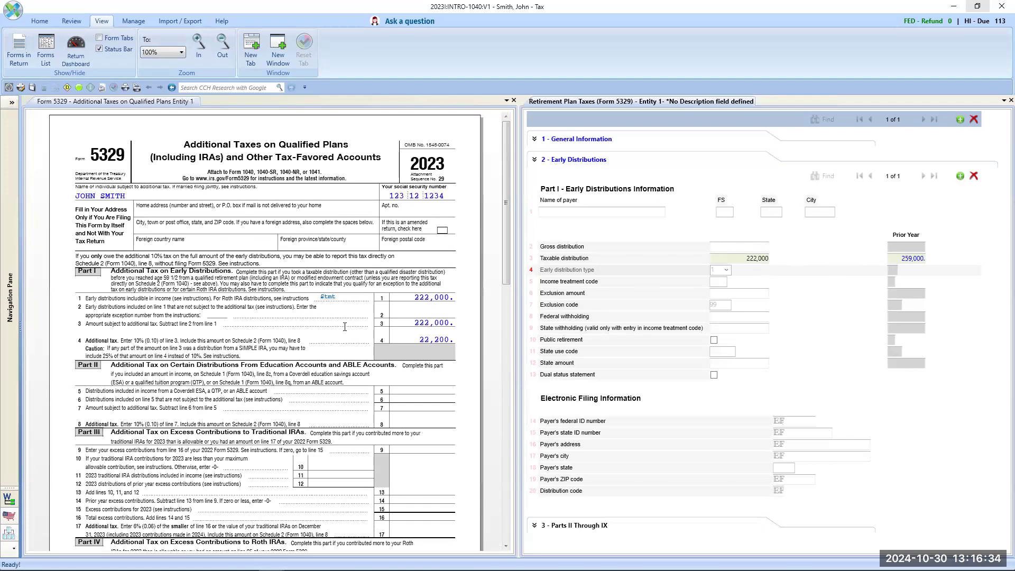
# Move Form 5329 to the next tab group so it shares one group with the Retirement Plan Taxes worksheet
pyautogui.rightClick(93, 106)
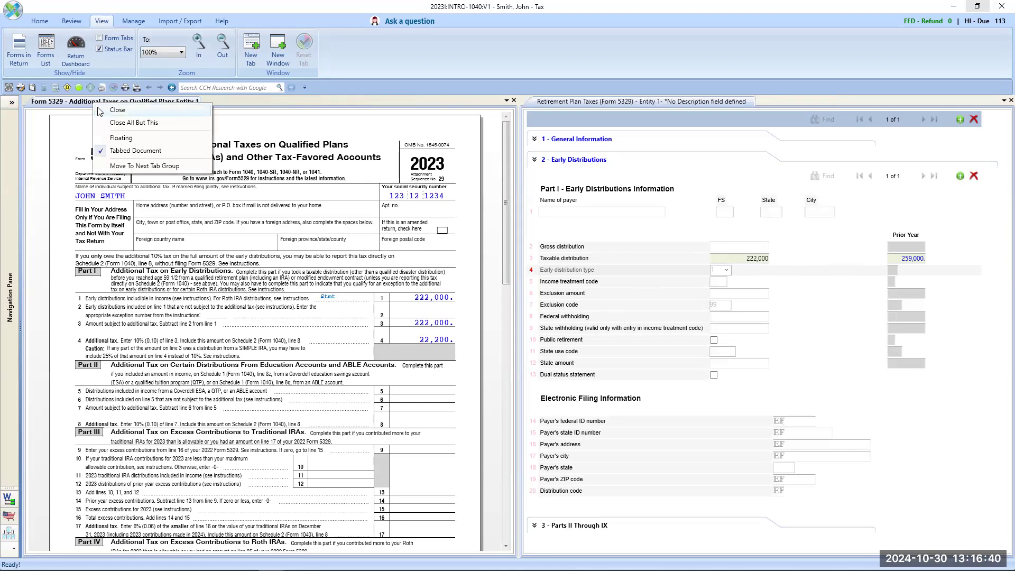
pyautogui.click(184, 166)
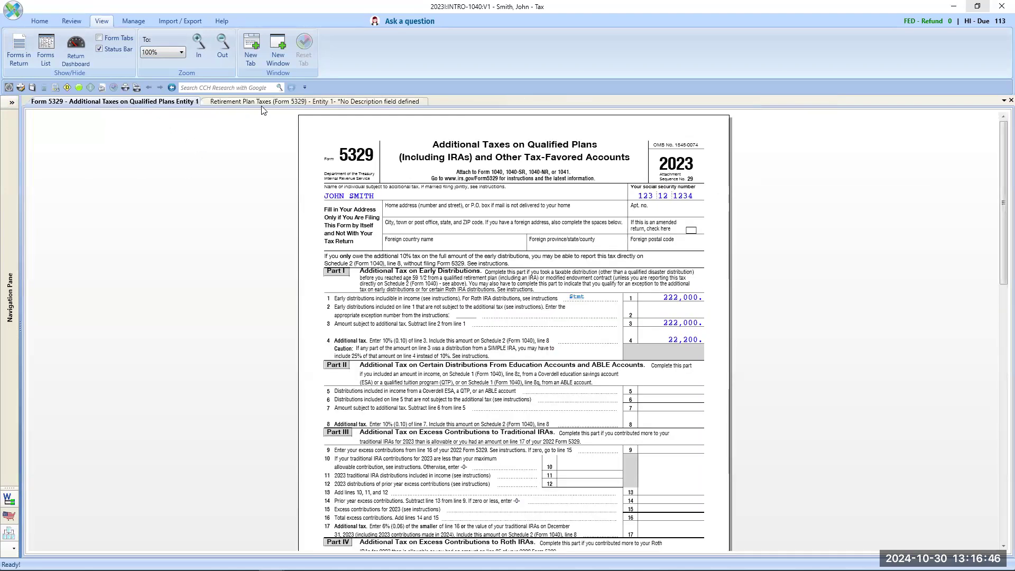
# Restore the navigation pane and switch from the government forms to the worksheet view of 5329 - Retirement Plan Taxes
pyautogui.click(11, 103)
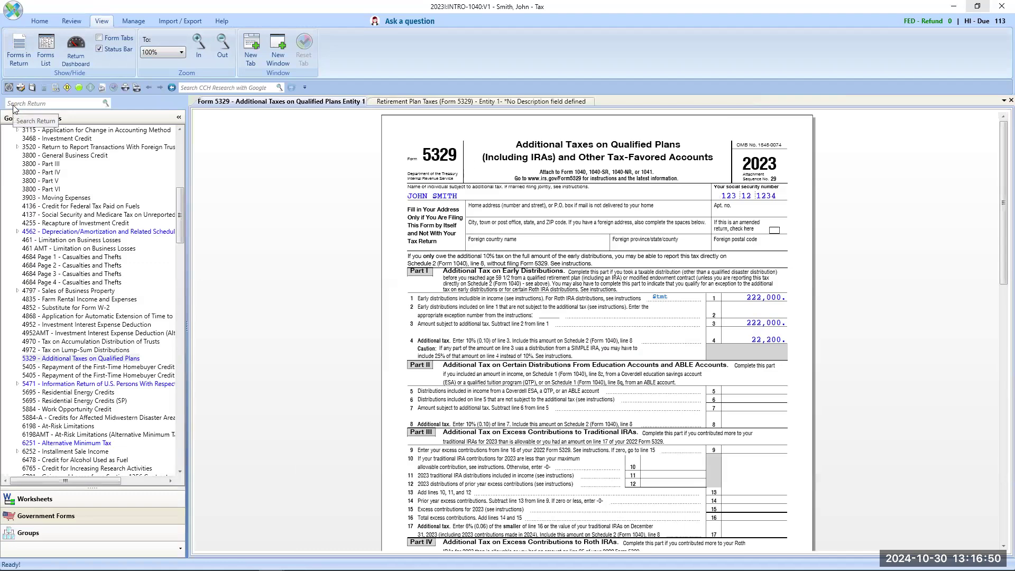
pyautogui.click(180, 149)
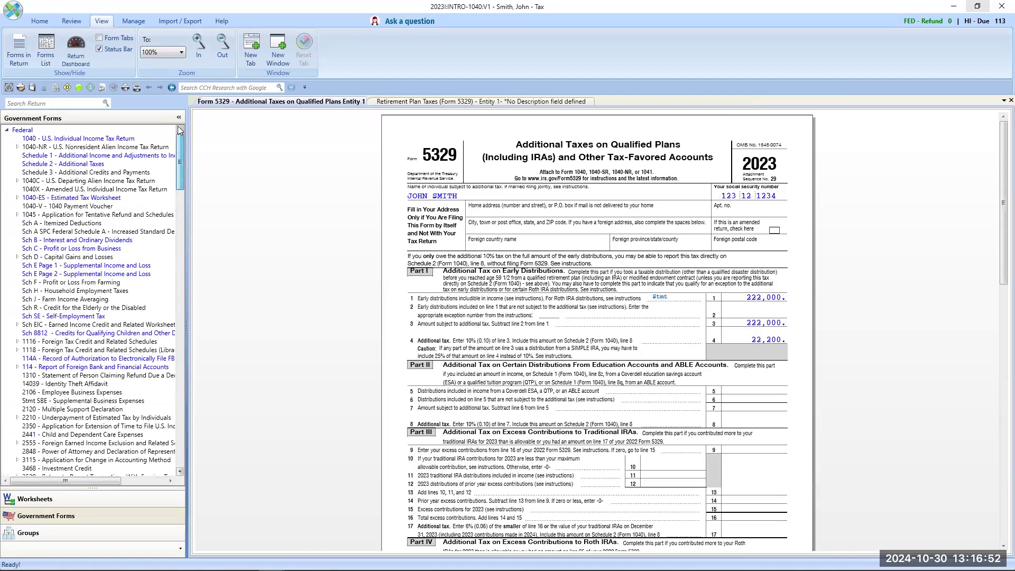
pyautogui.click(58, 498)
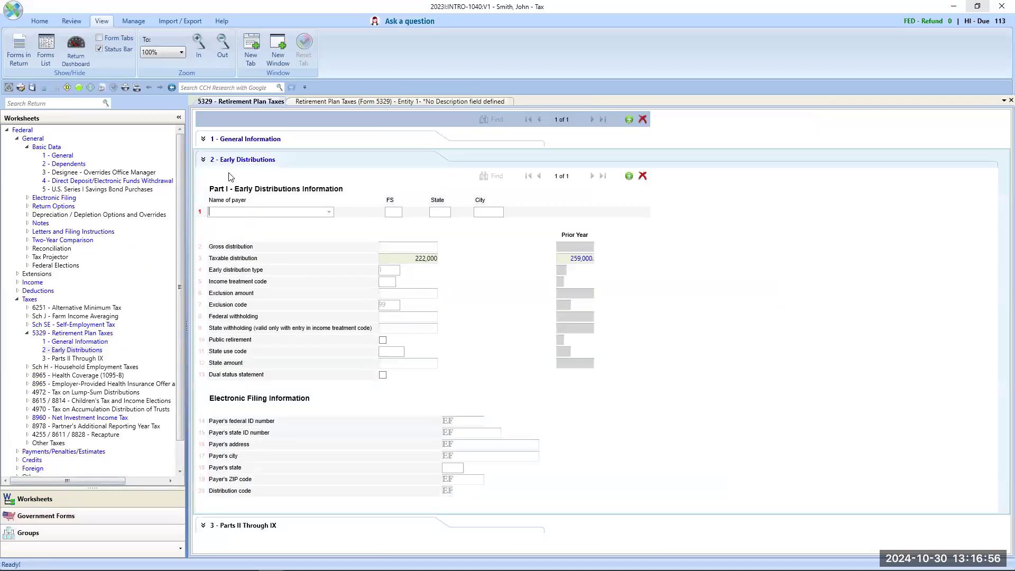
# Close the extra Retirement Plan Taxes tab and collapse the Basic Data, Taxes and General branches of the worksheet tree
pyautogui.rightClick(360, 101)
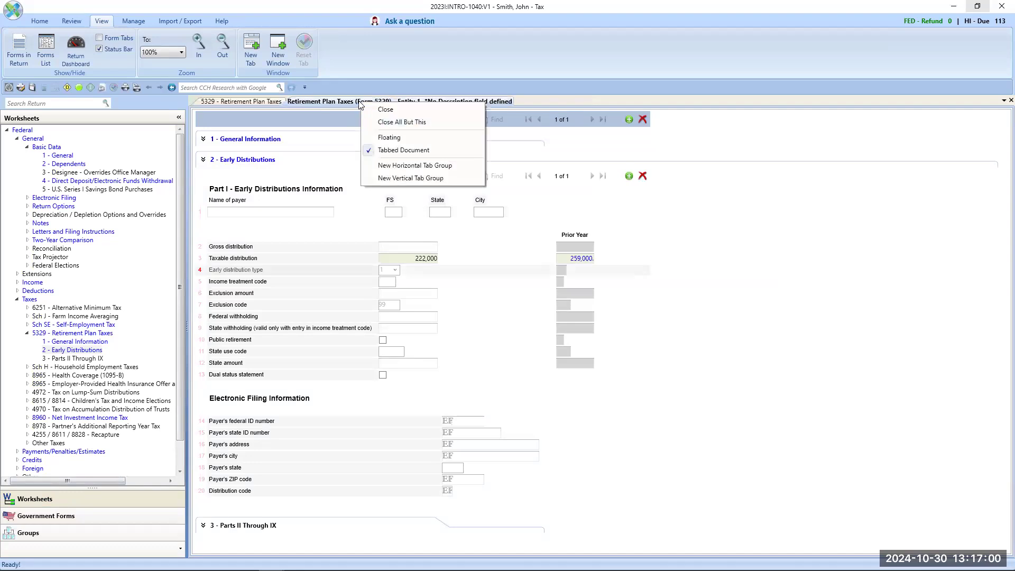
pyautogui.click(385, 110)
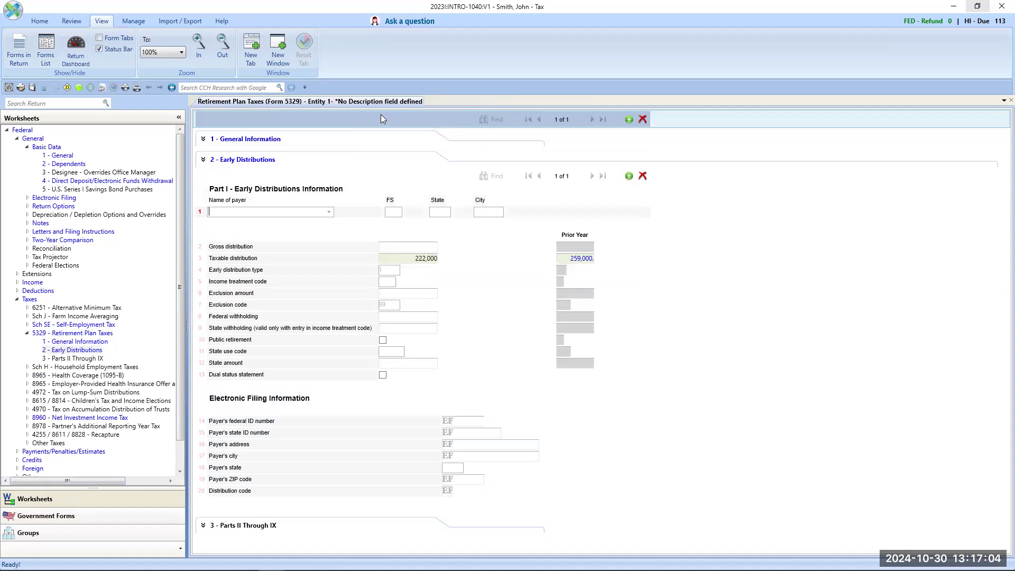
pyautogui.click(27, 147)
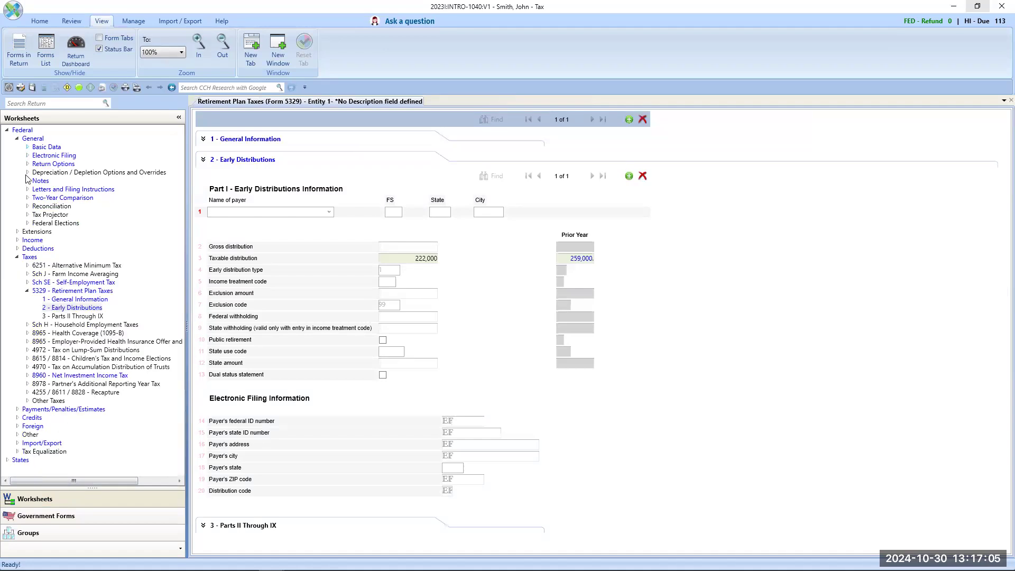
pyautogui.click(18, 257)
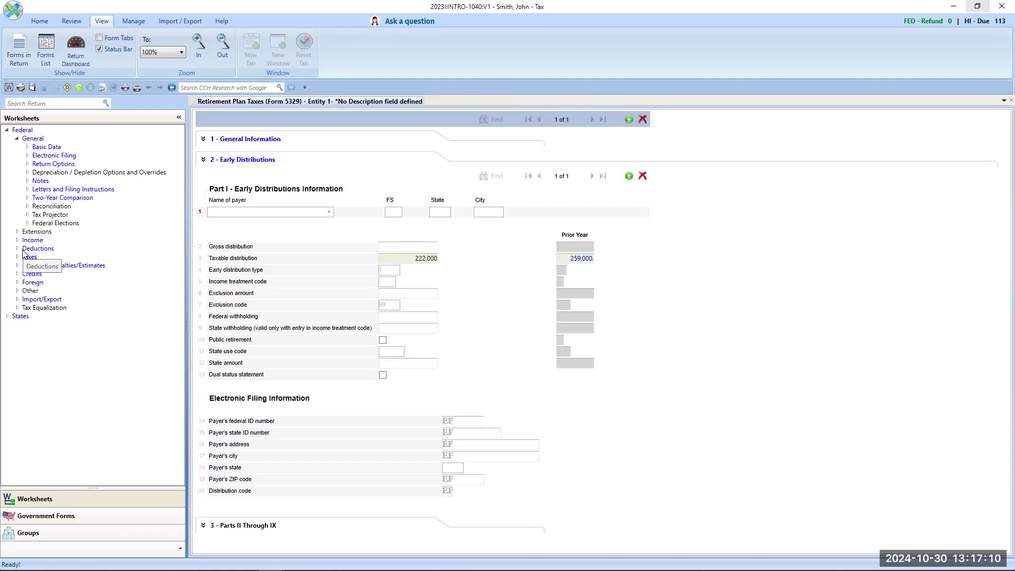
pyautogui.click(15, 139)
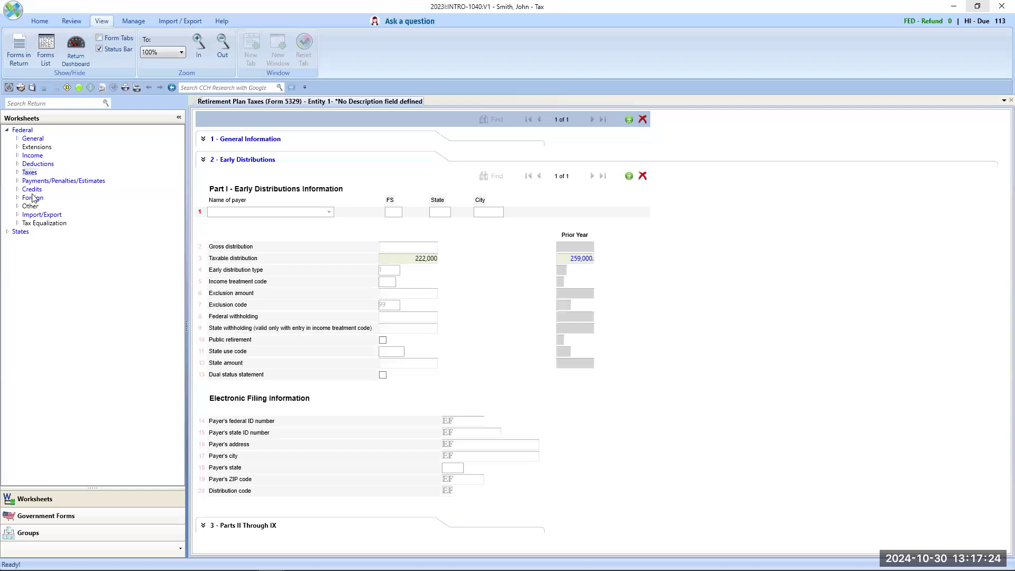
# Open the 9 - PDF Attachments section of the Electronic Filing worksheet under General
pyautogui.click(17, 138)
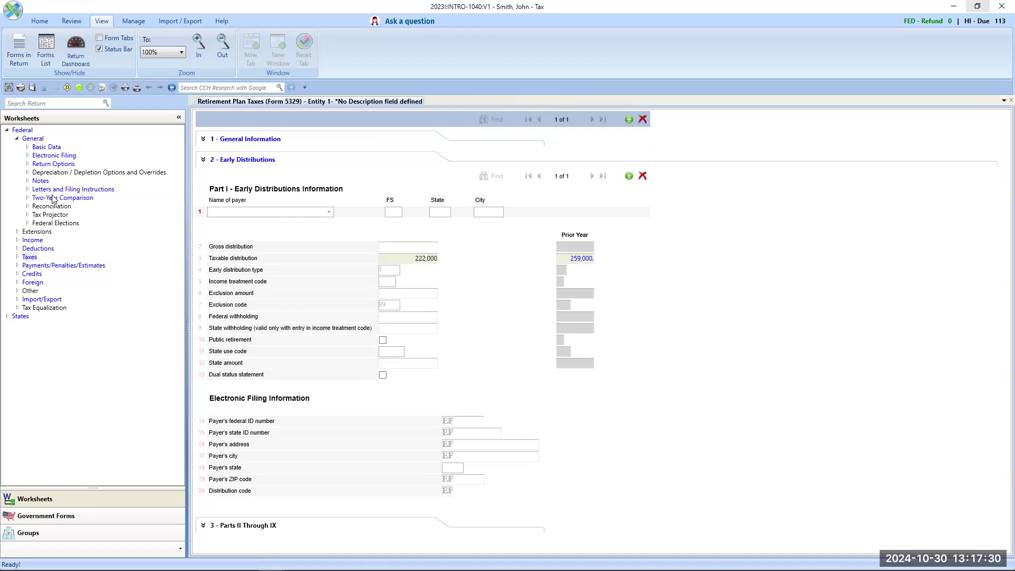
pyautogui.click(28, 155)
pyautogui.click(62, 231)
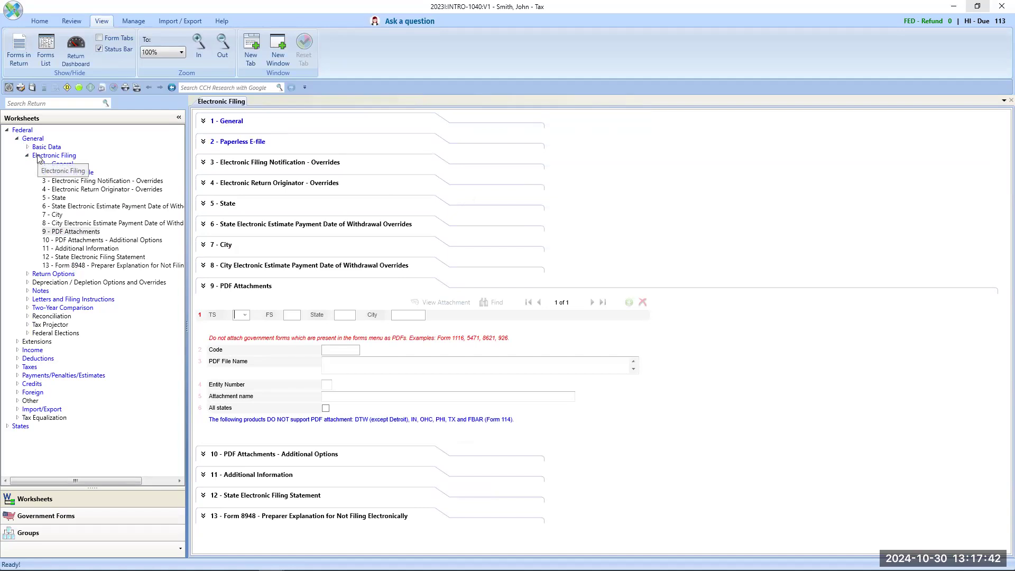
# Bring up the file source choices for the PDF File Name field and cancel without attaching a file
pyautogui.click(363, 368)
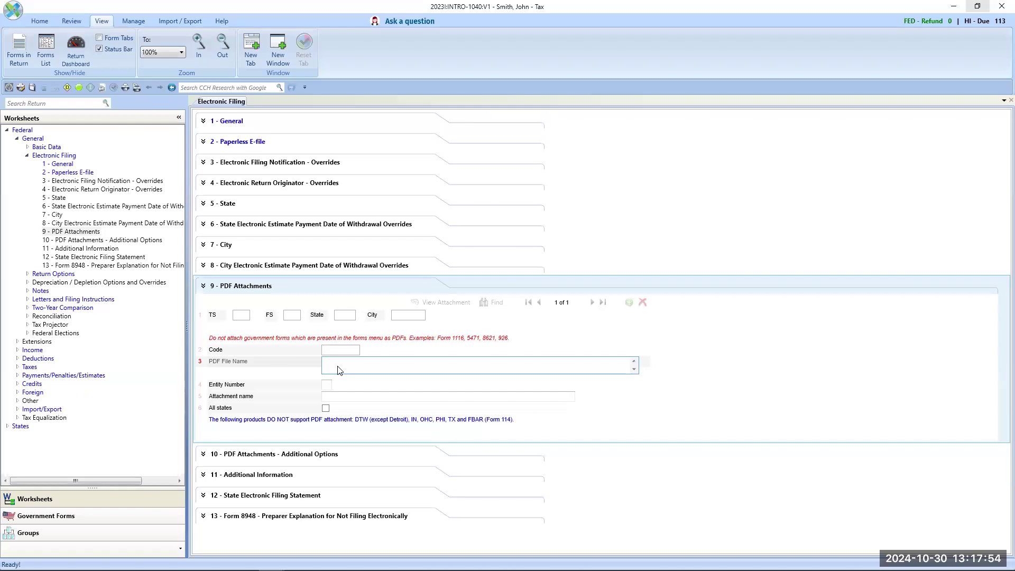
pyautogui.doubleClick(340, 370)
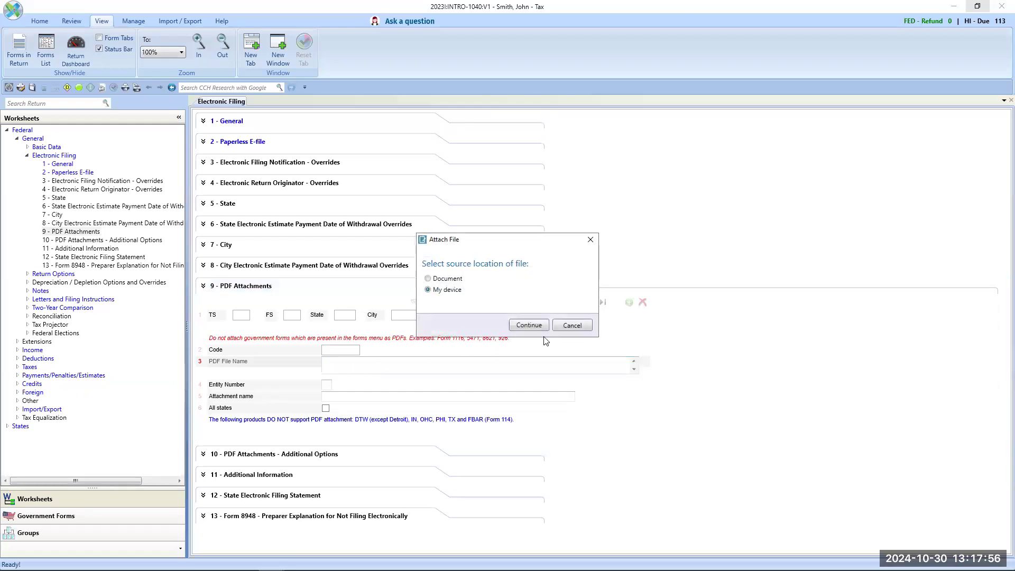
pyautogui.click(571, 325)
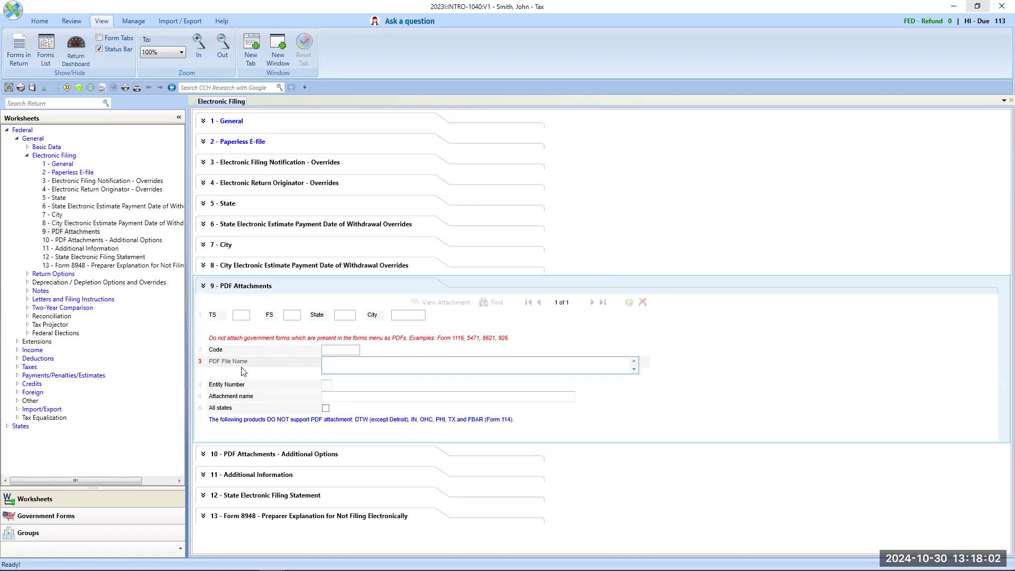
# Review the list of PDF attachment codes for the Code field and close it without selecting one
pyautogui.click(340, 350)
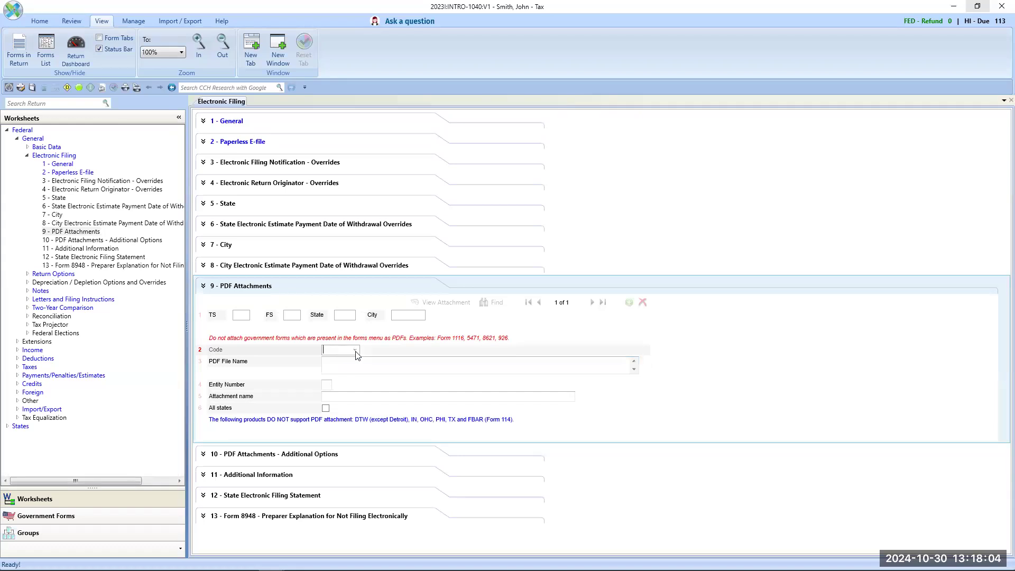
pyautogui.click(355, 352)
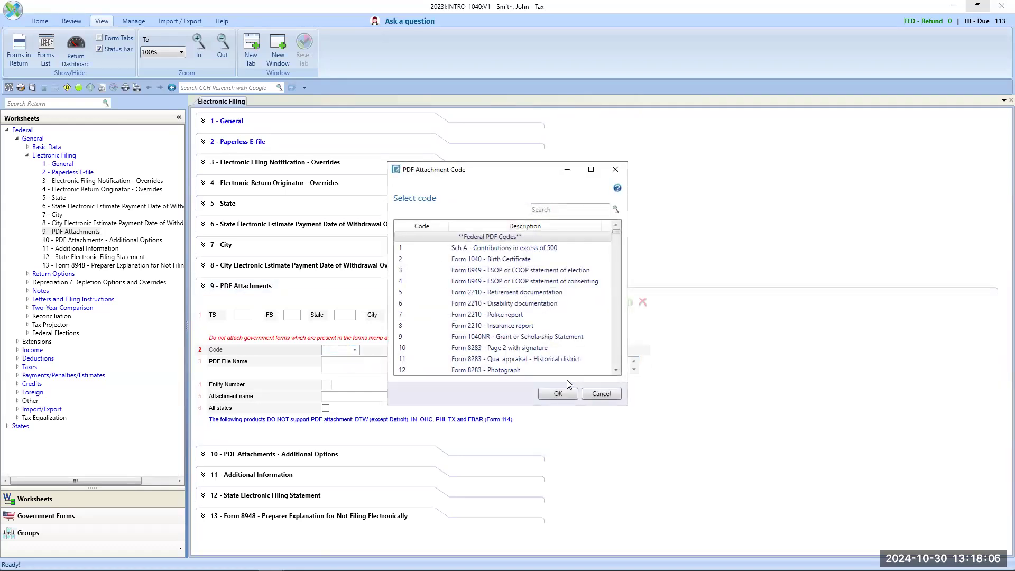
pyautogui.click(601, 394)
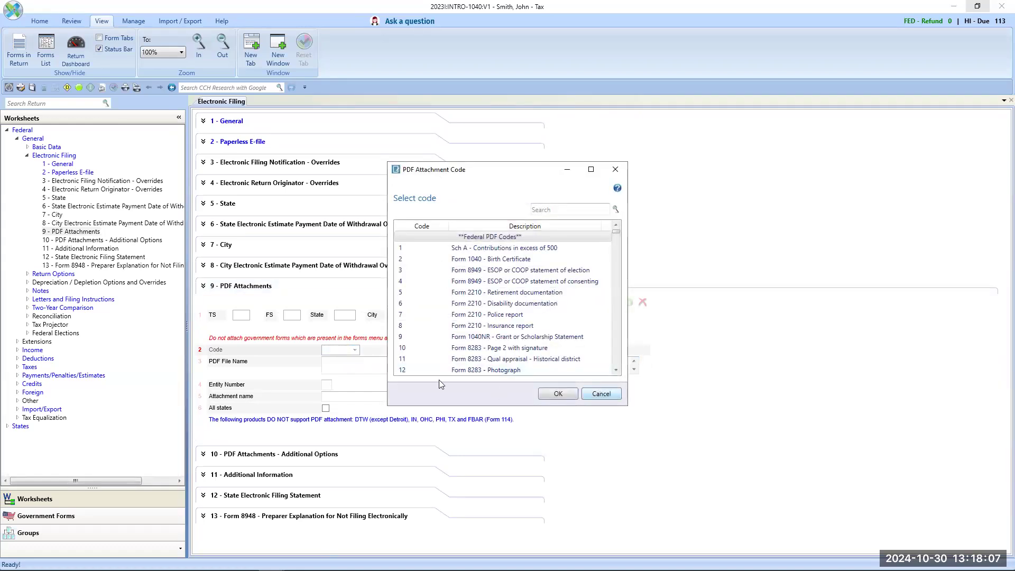
pyautogui.click(355, 351)
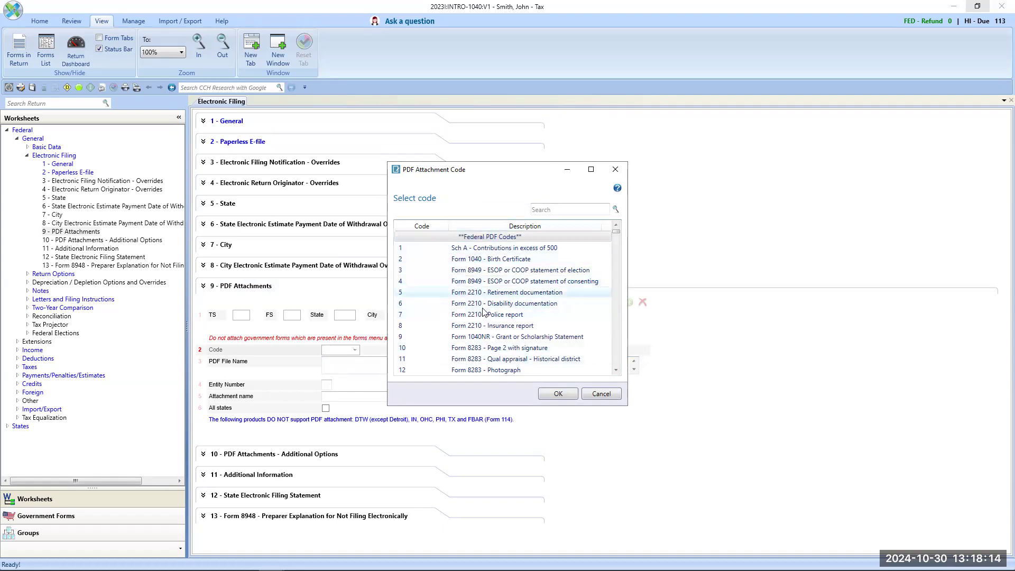
pyautogui.click(600, 395)
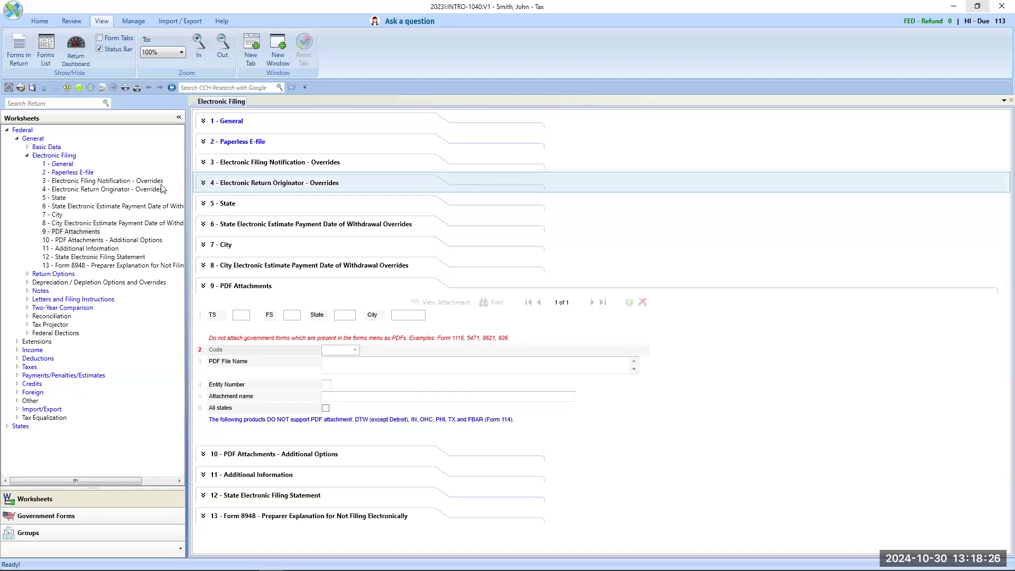
# Collapse the Electronic Filing and General branches and open the 1 - Interest (IRS 1099-INT) worksheet under Income
pyautogui.click(28, 155)
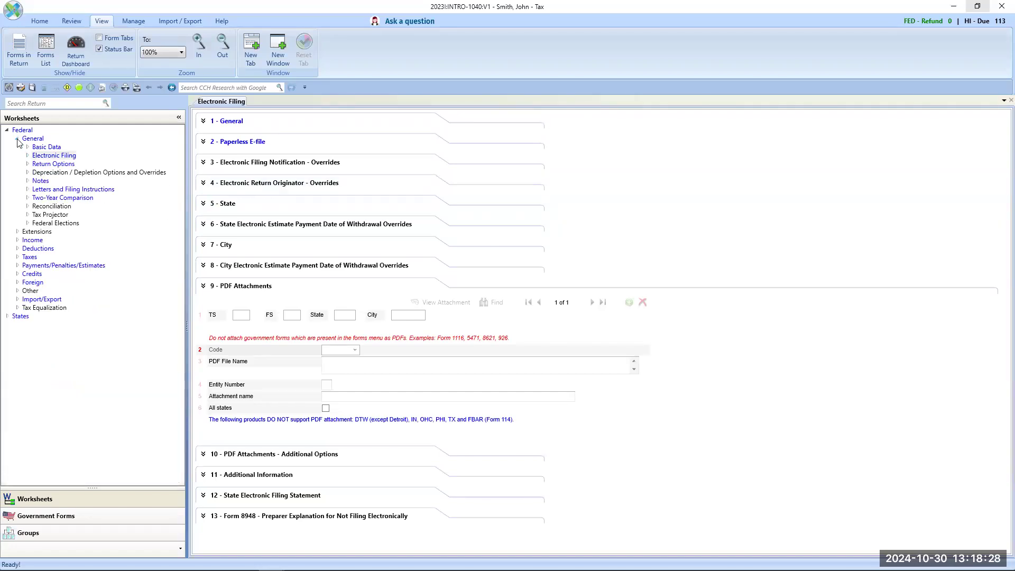
pyautogui.click(17, 138)
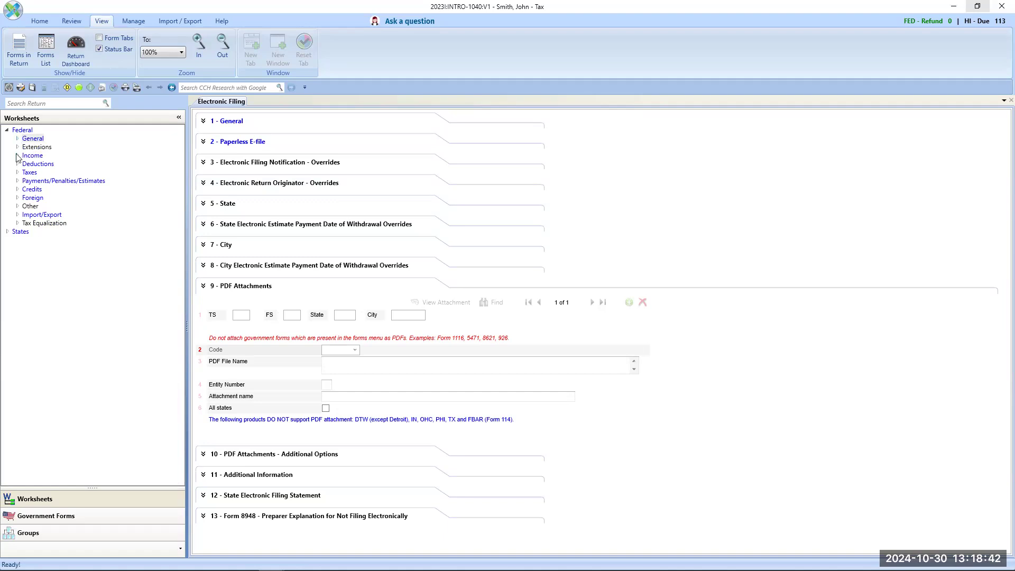
pyautogui.click(18, 155)
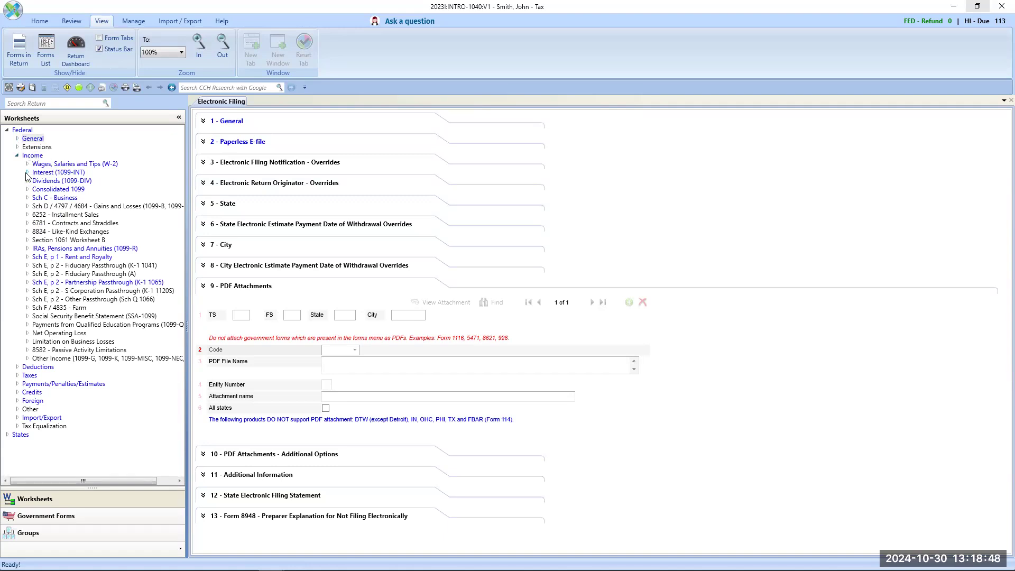
pyautogui.click(27, 173)
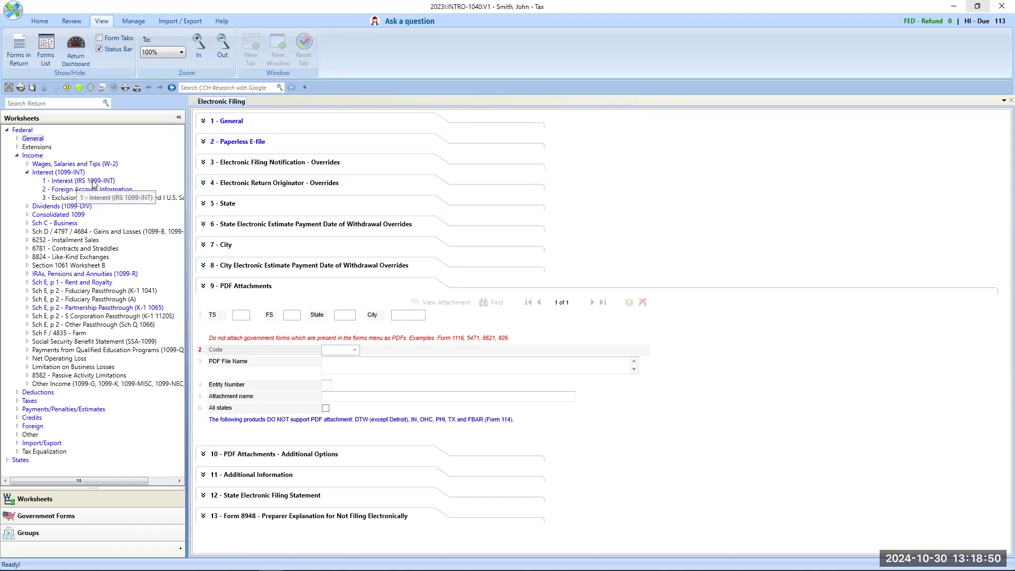
pyautogui.click(66, 180)
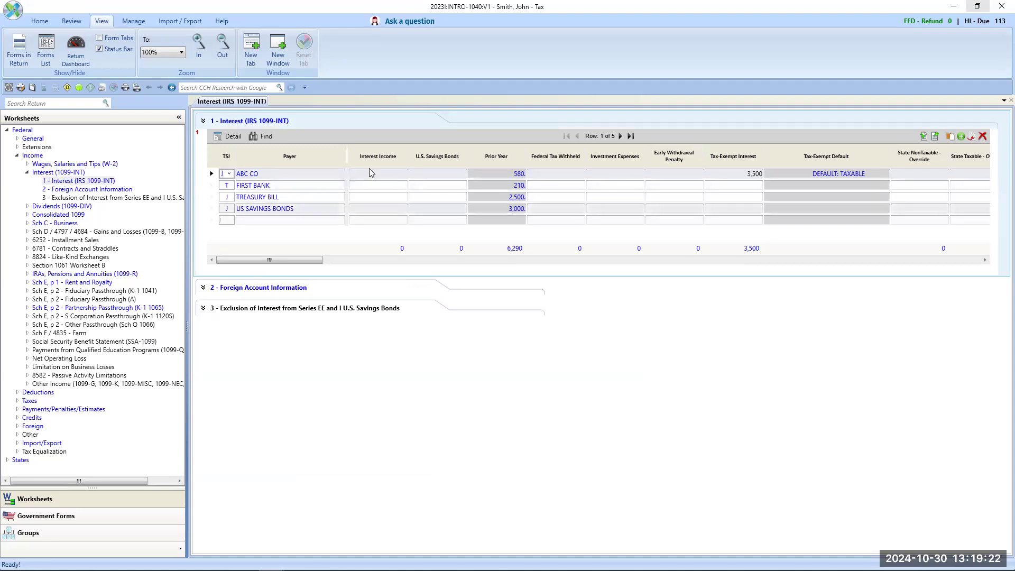
# Select the ABC CO payer row in the interest grid and open its 1099-INT detail view
pyautogui.click(275, 177)
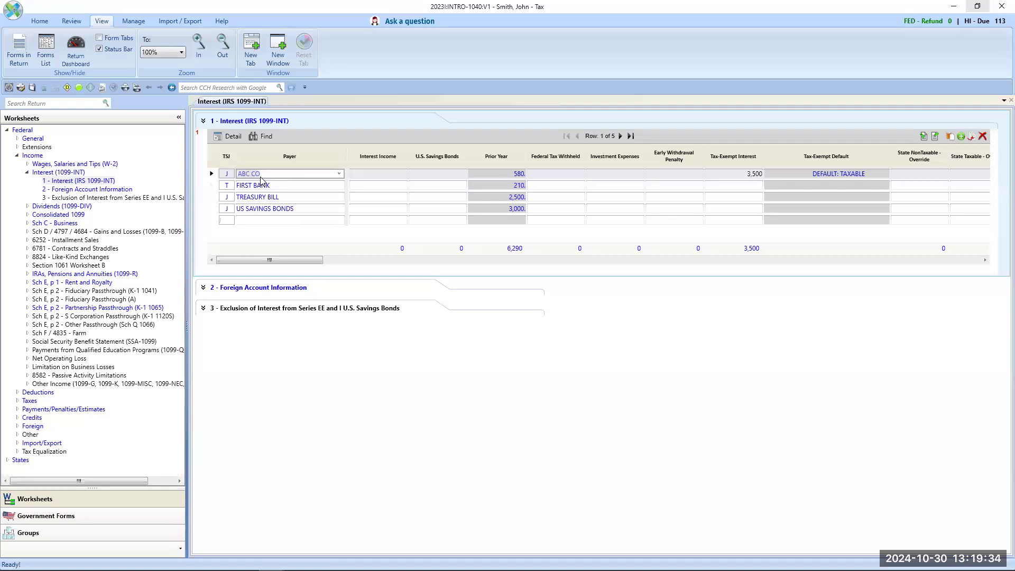
pyautogui.click(262, 185)
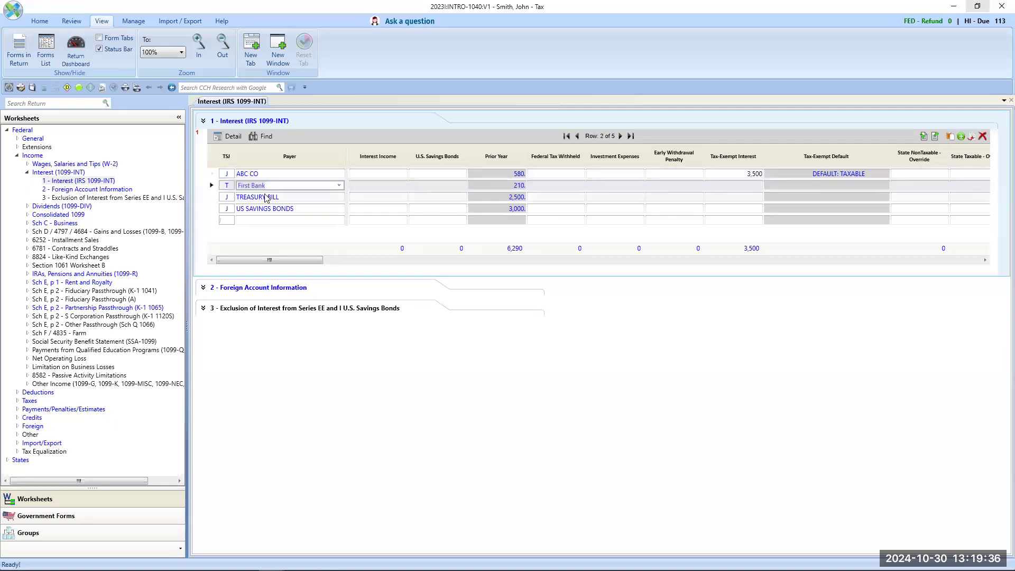
pyautogui.click(259, 173)
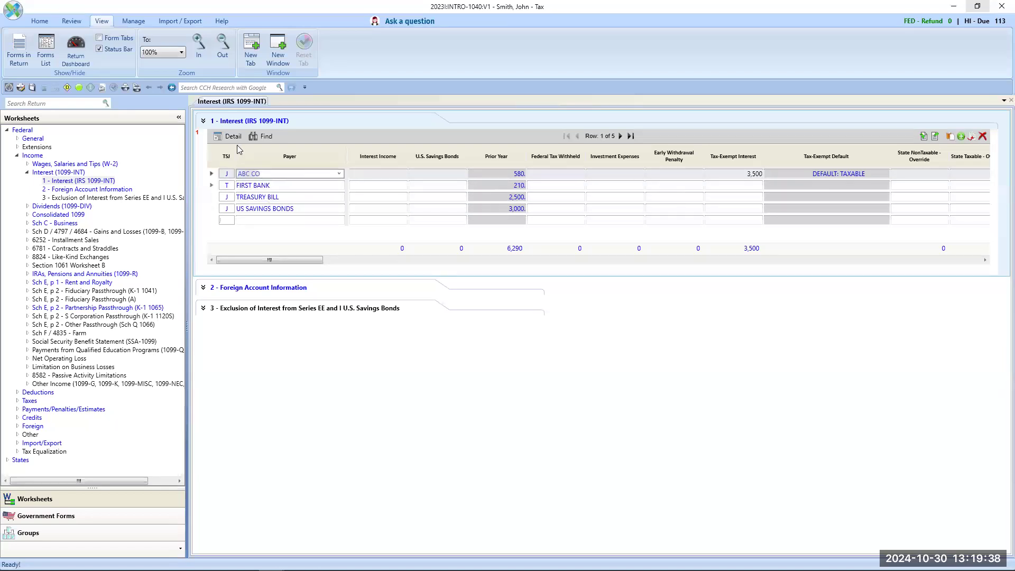
pyautogui.click(231, 137)
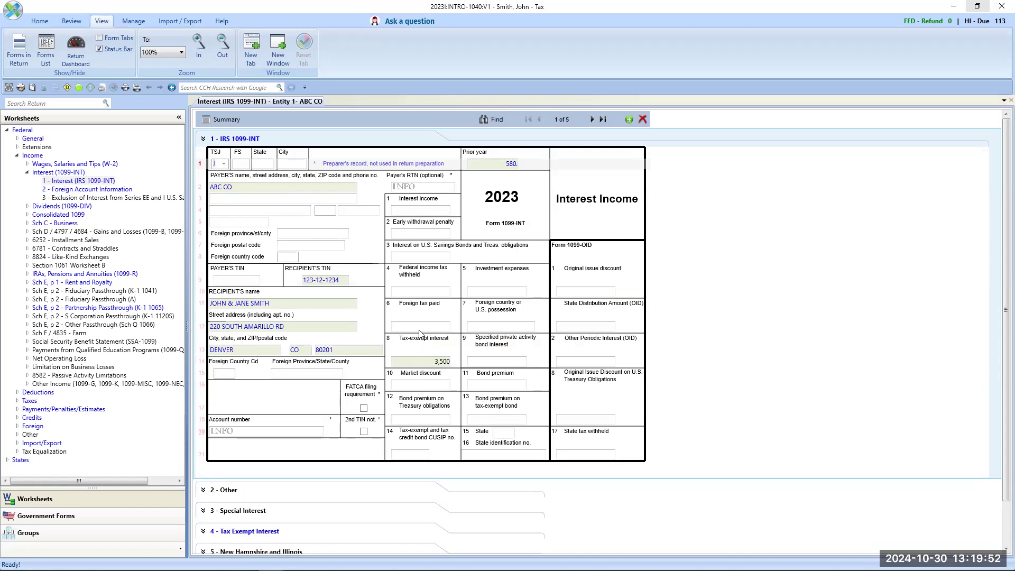
# Expand the Tax Exempt Interest section for ABC CO and review its available codes without changing the selection
pyautogui.scroll(-2, 401, 360)
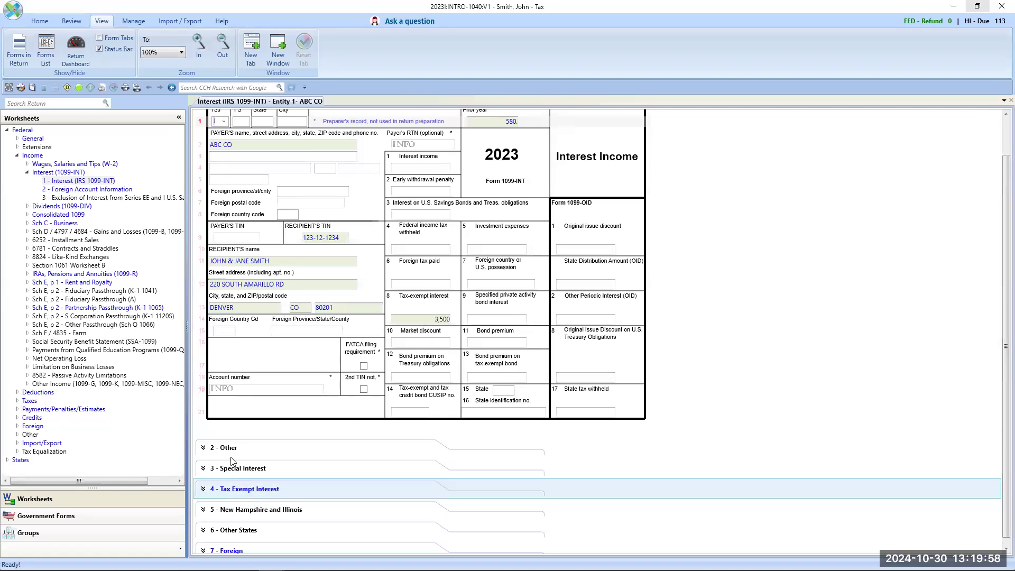
pyautogui.click(253, 489)
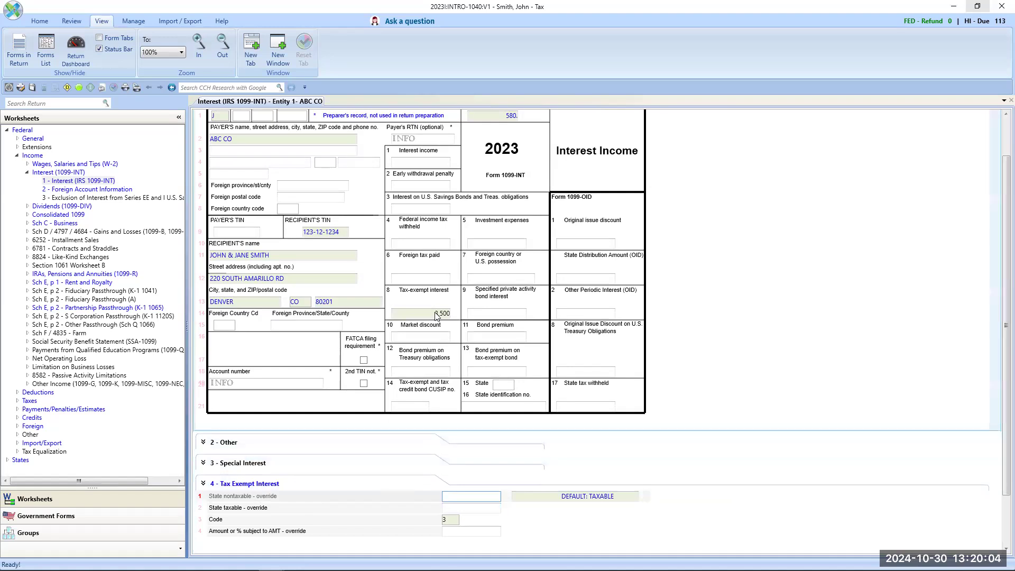
pyautogui.scroll(-1, 453, 368)
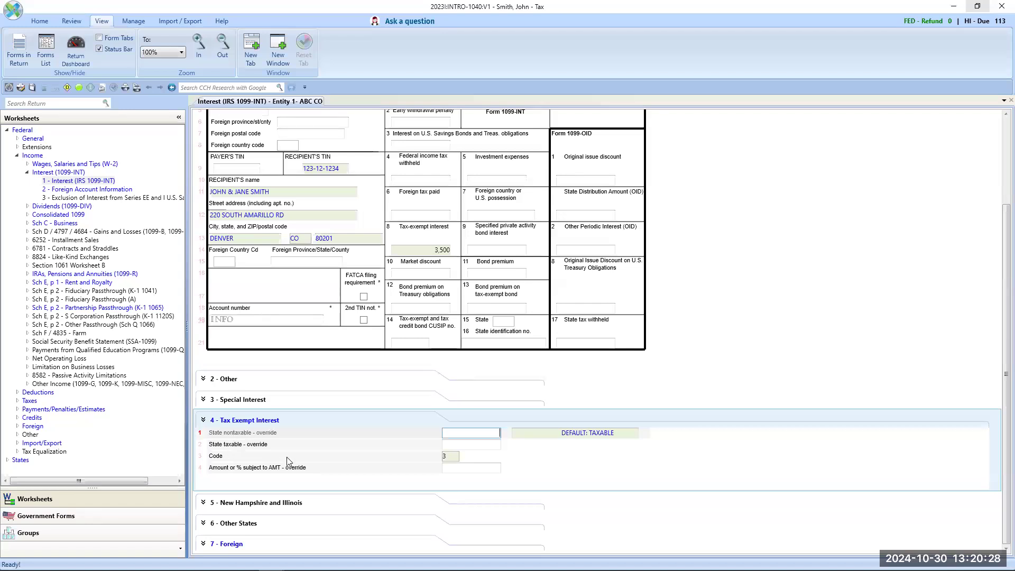
pyautogui.click(446, 458)
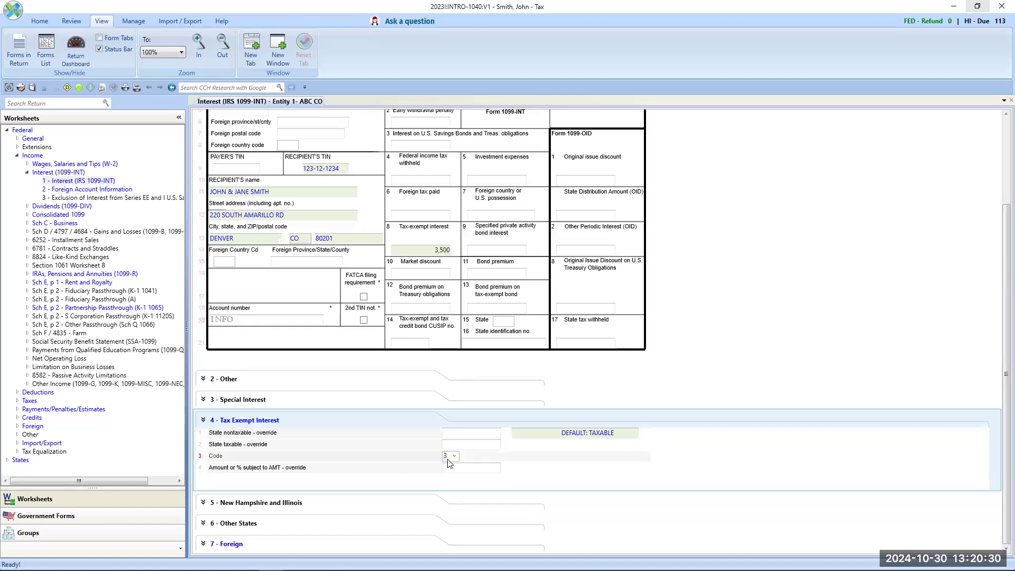
pyautogui.click(454, 457)
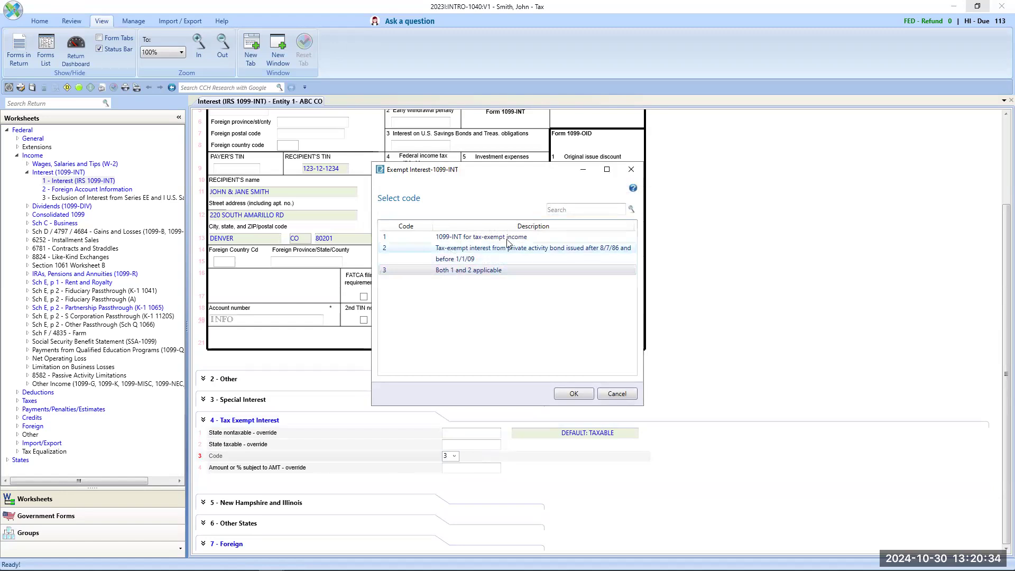
pyautogui.click(630, 169)
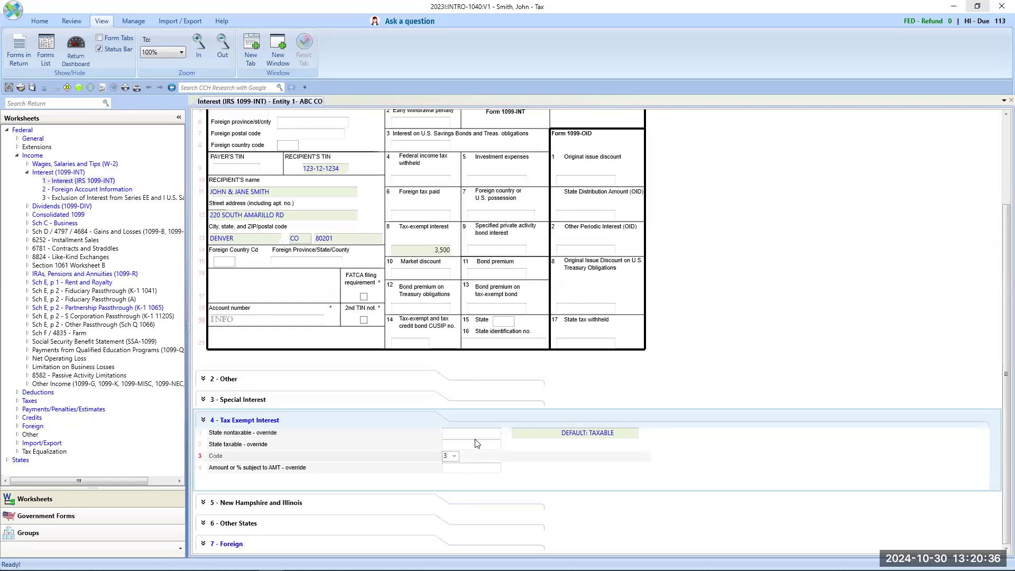
# Switch to the government forms and open Sch B - Interest and Ordinary Dividends
pyautogui.click(439, 255)
pyautogui.click(98, 517)
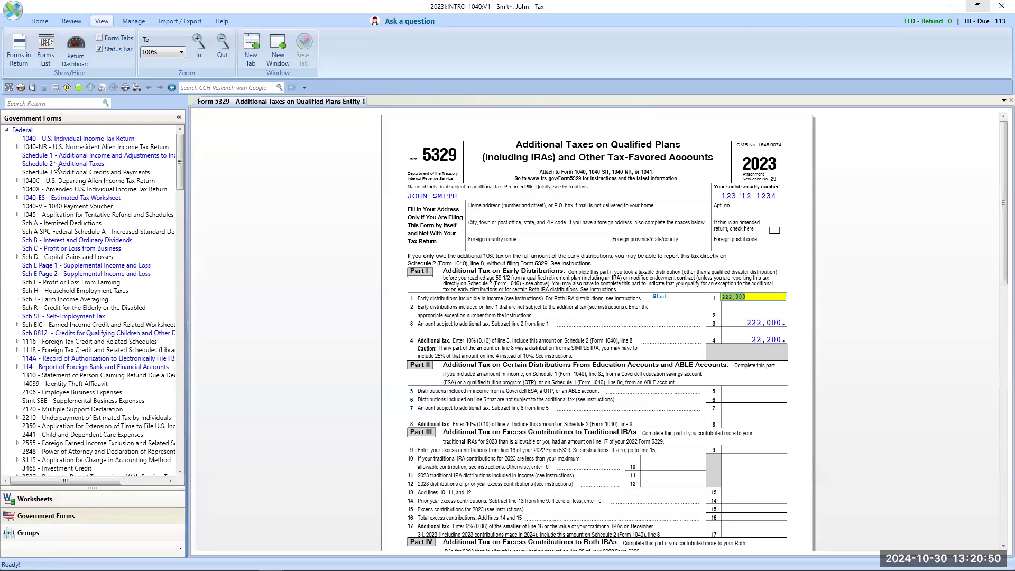
pyautogui.click(59, 240)
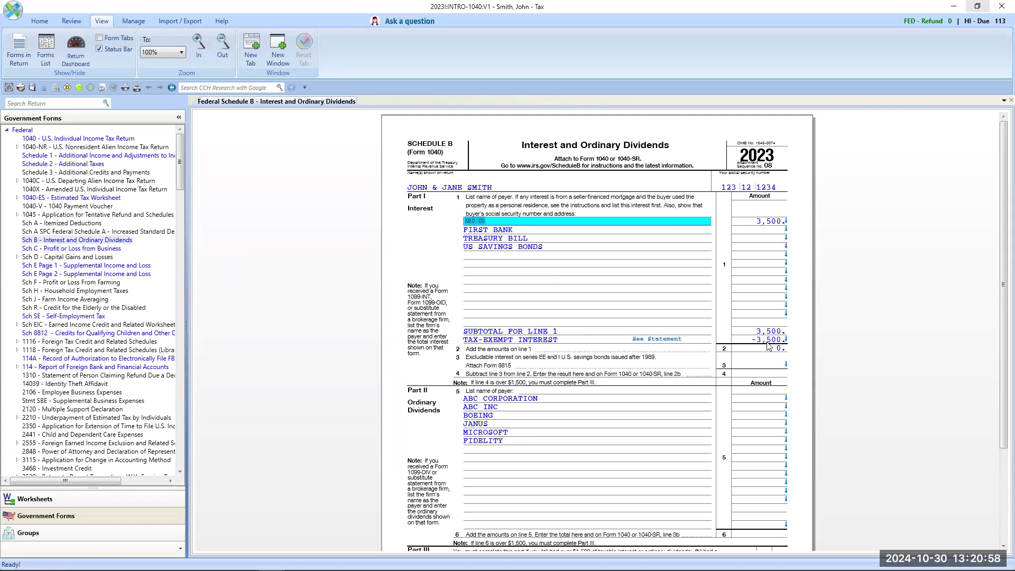
# View the supporting statement for the tax-exempt interest line on Schedule B, close it and return to the Interest worksheet
pyautogui.click(655, 340)
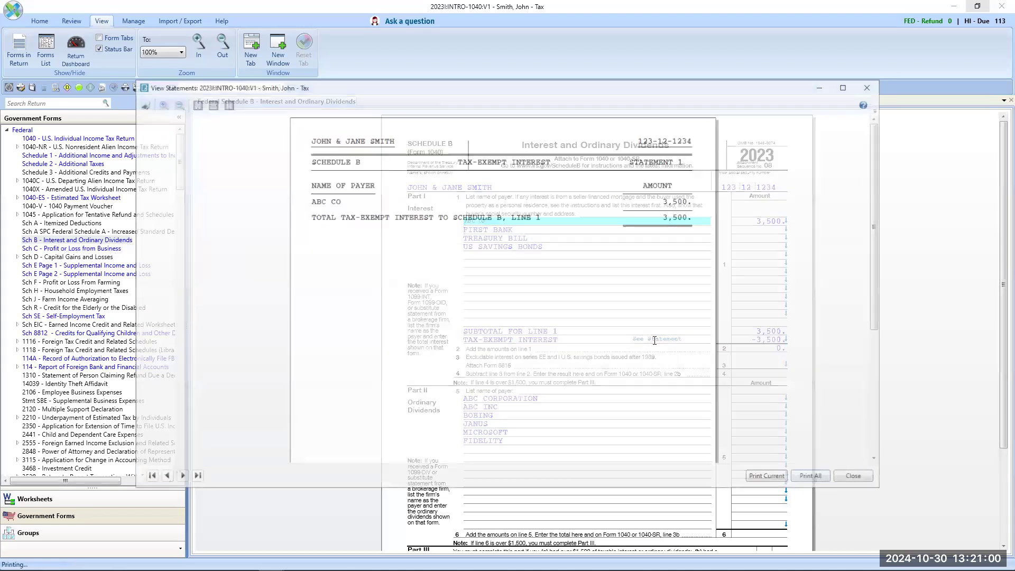
pyautogui.click(868, 88)
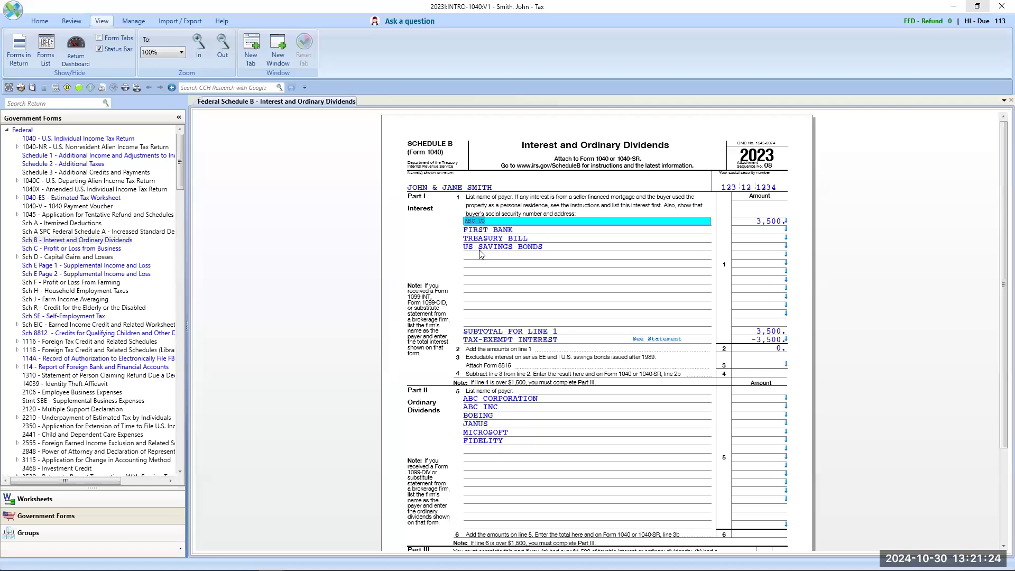
pyautogui.click(32, 499)
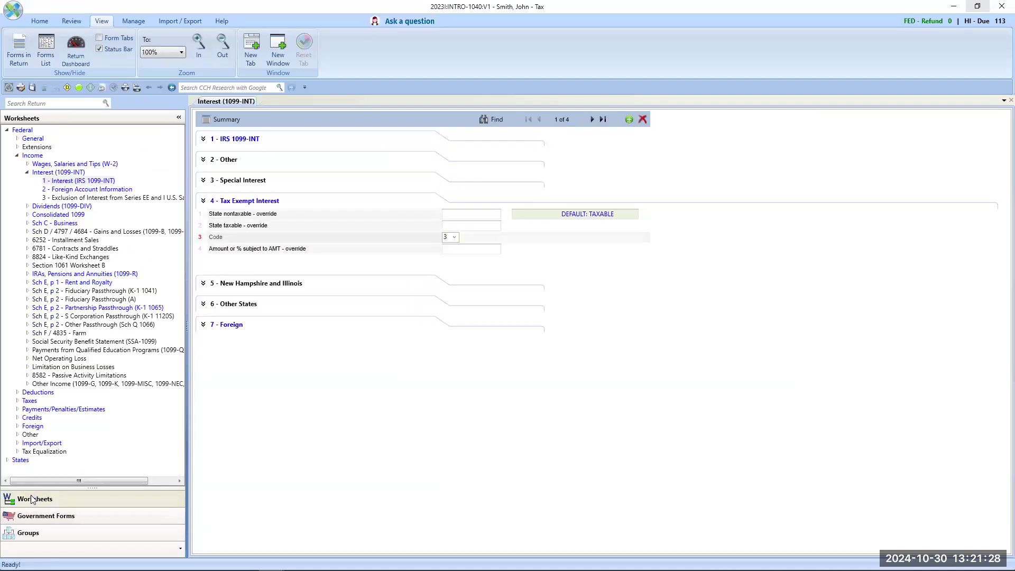
# Return to the Interest (IRS 1099-INT) grid and open the FIRST BANK payer's detail view
pyautogui.click(26, 173)
pyautogui.click(26, 173)
pyautogui.click(62, 181)
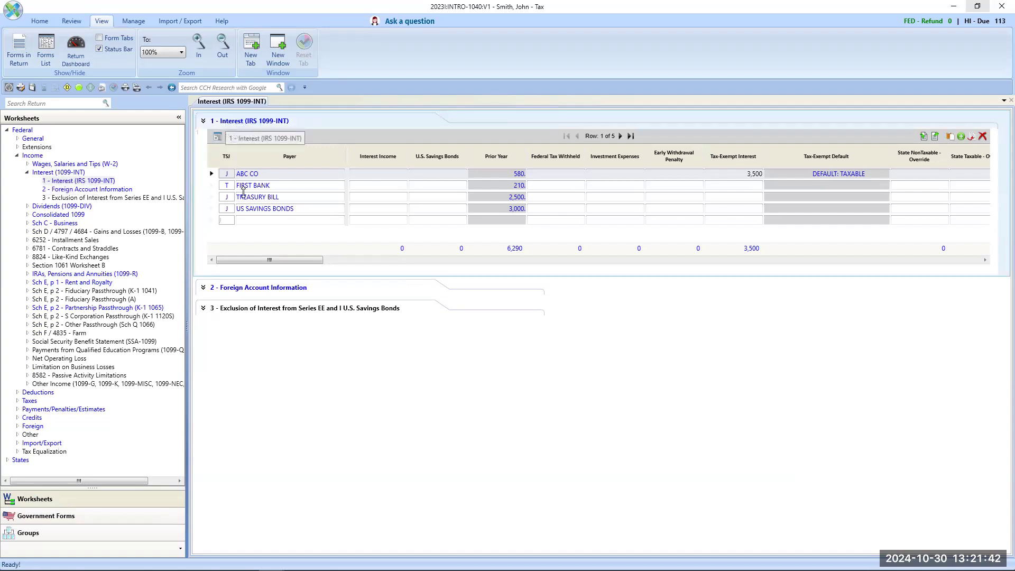
pyautogui.click(263, 176)
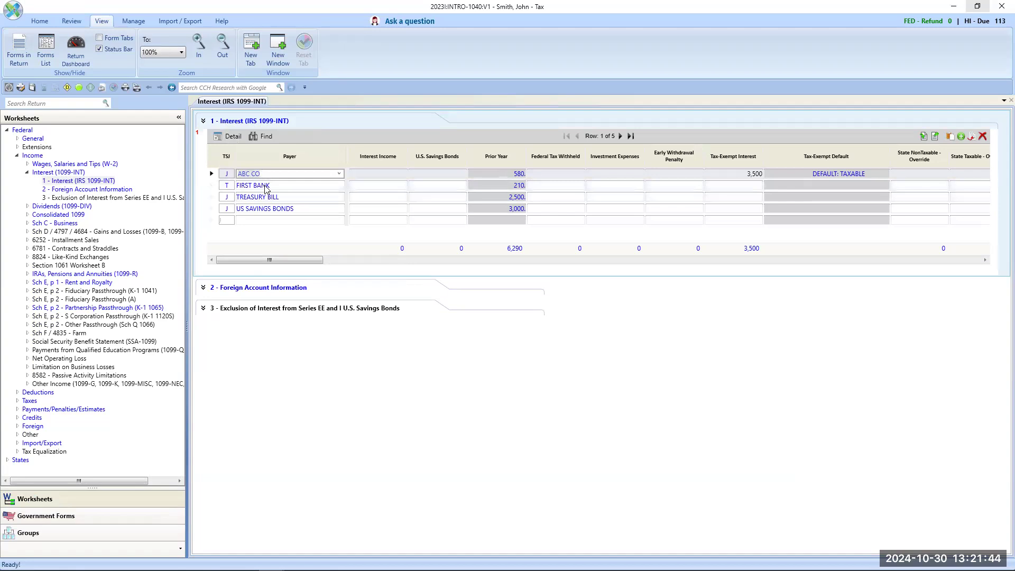
pyautogui.click(264, 186)
pyautogui.click(234, 136)
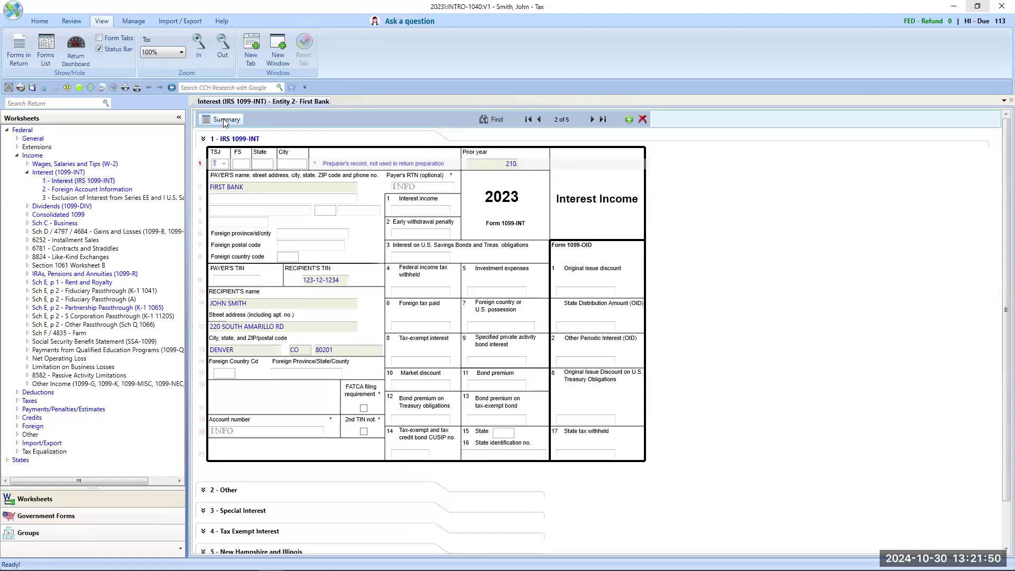
pyautogui.click(224, 121)
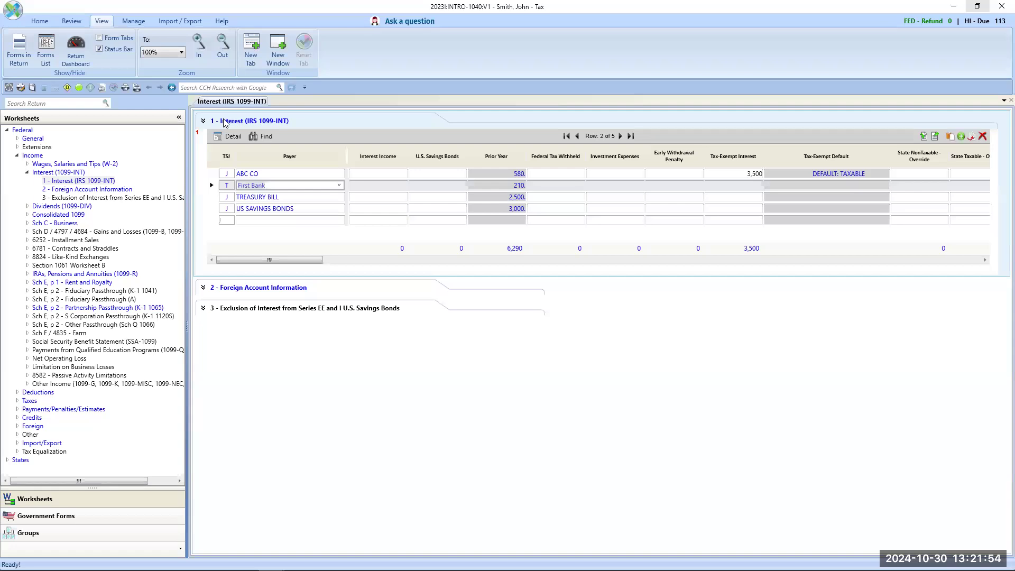
pyautogui.click(234, 136)
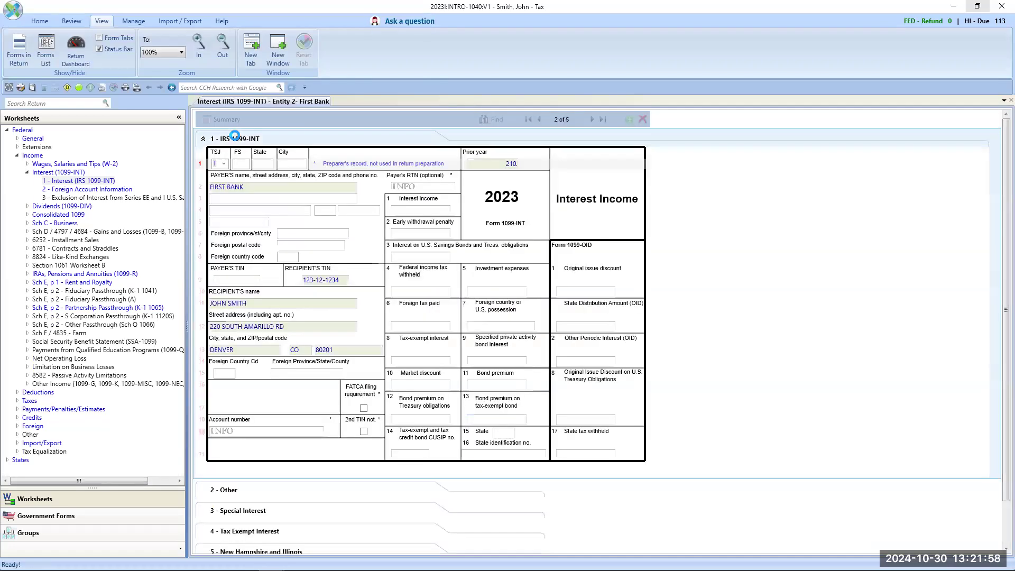
# Collapse FIRST BANK's IRS 1099-INT section and review its Other and Foreign sections without changing any entries
pyautogui.click(243, 140)
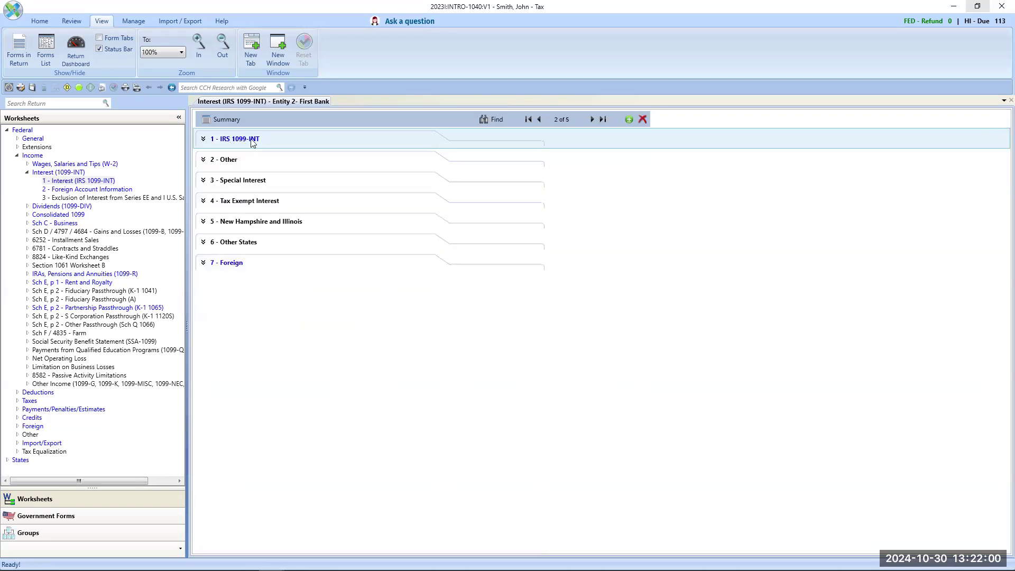
pyautogui.click(227, 160)
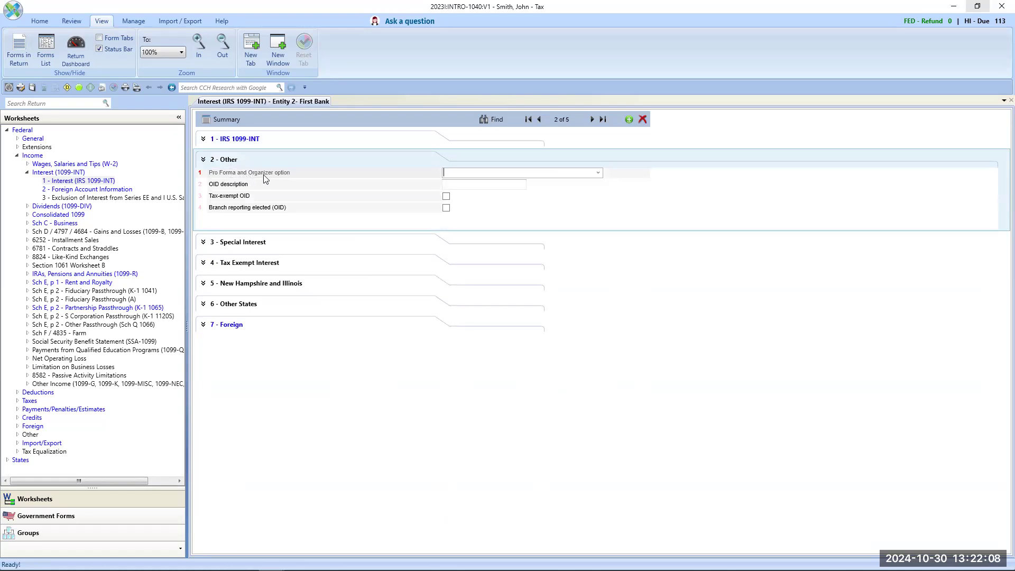
pyautogui.click(231, 160)
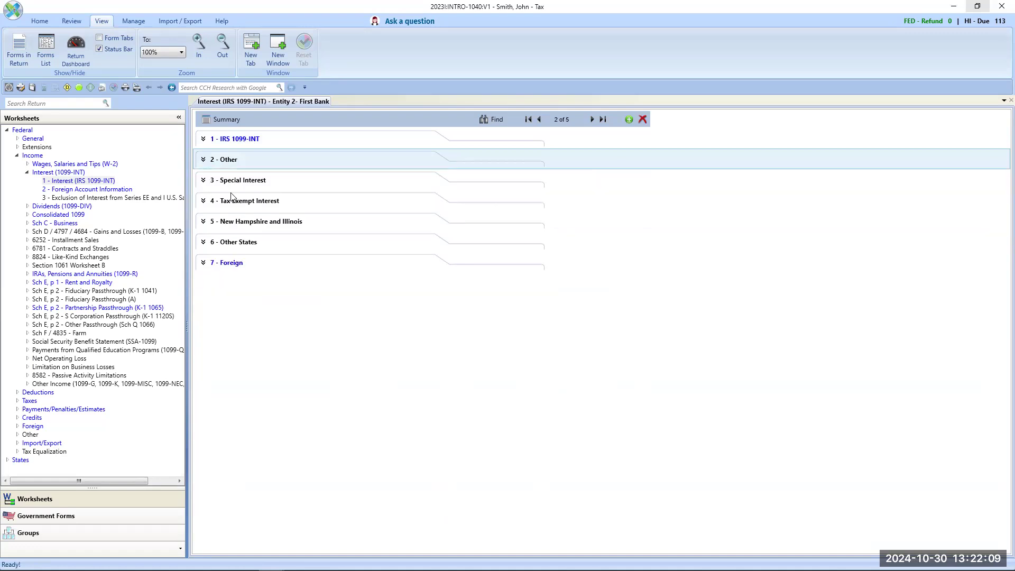
pyautogui.click(233, 263)
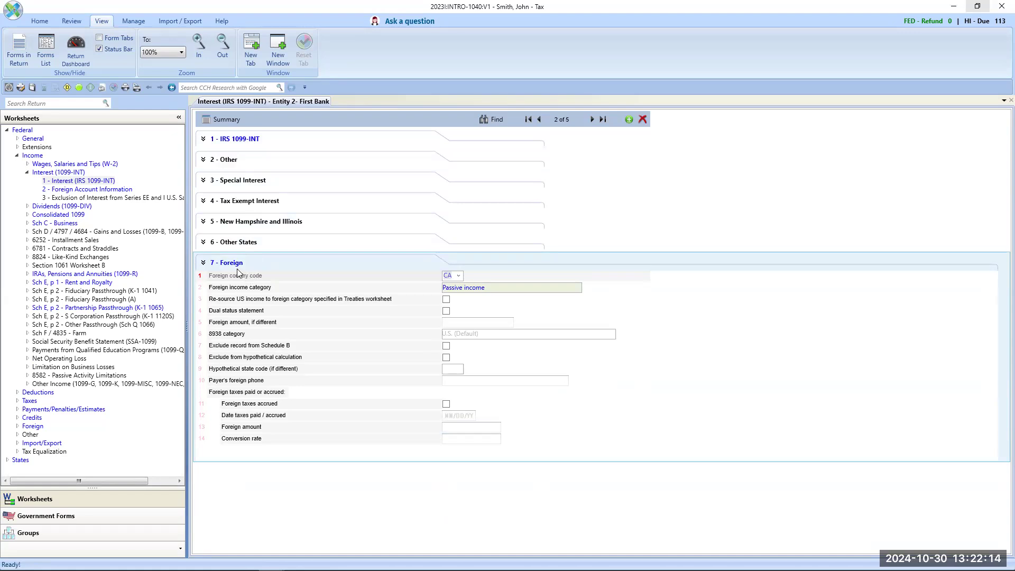
pyautogui.click(231, 263)
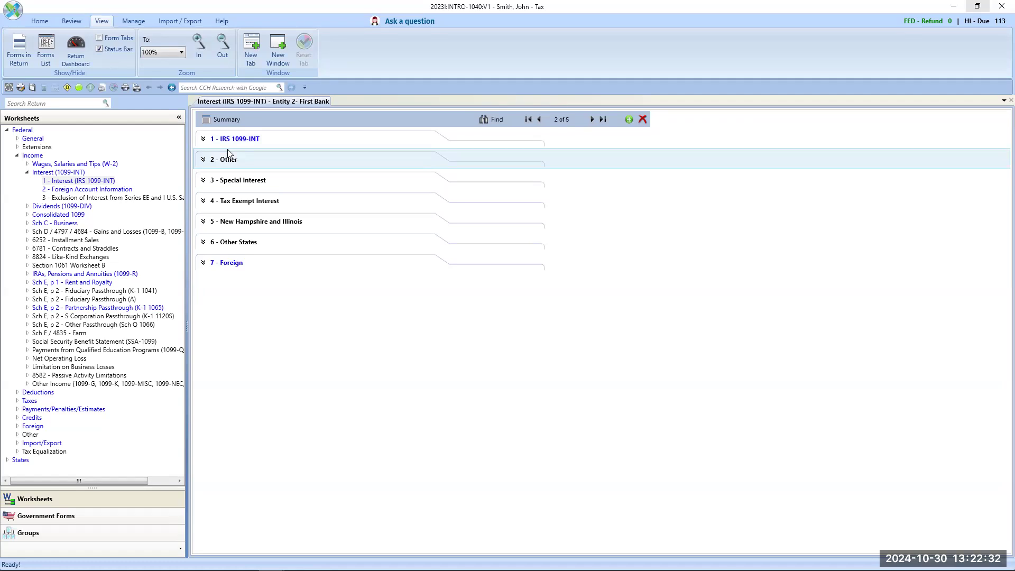
# Collapse the Income worksheets and open the return's diagnostics report with all three diagnostic categories collapsed
pyautogui.click(27, 172)
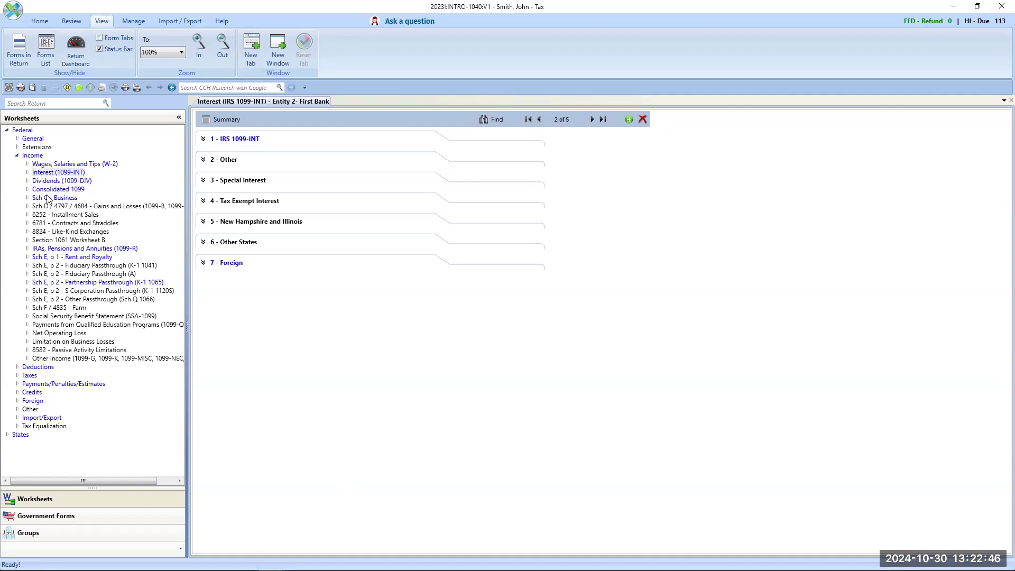
pyautogui.click(17, 155)
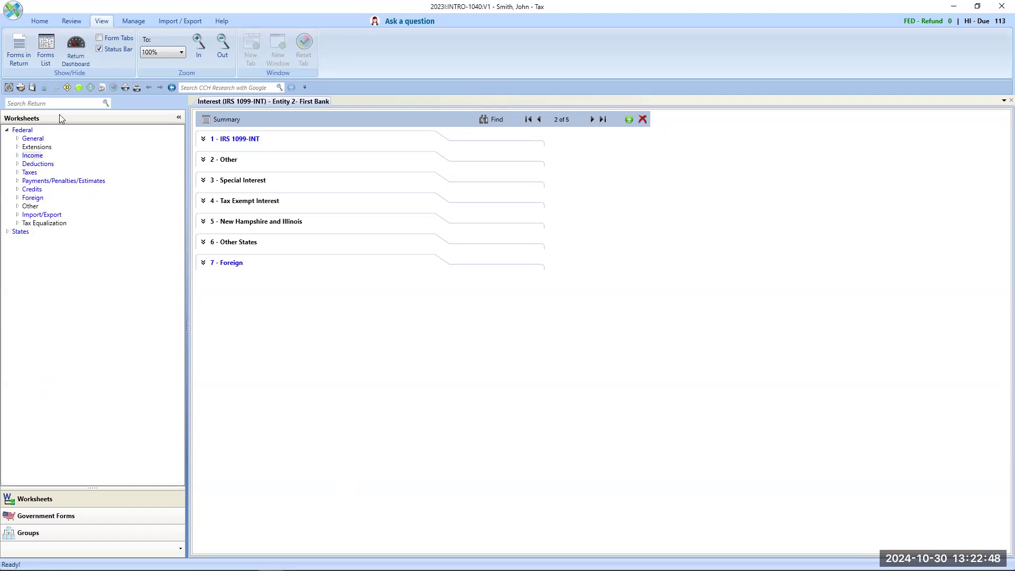
pyautogui.click(67, 88)
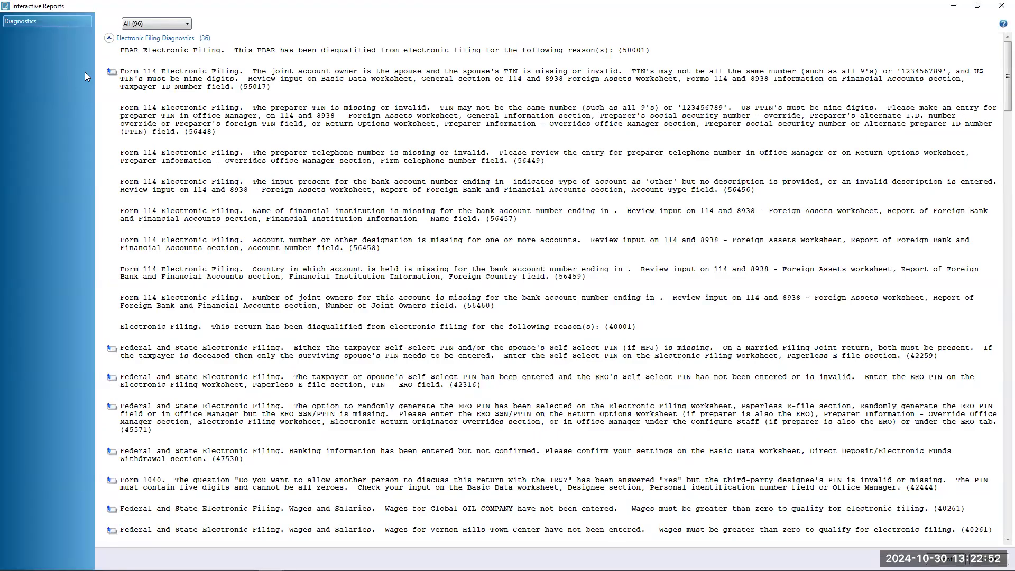
pyautogui.click(109, 38)
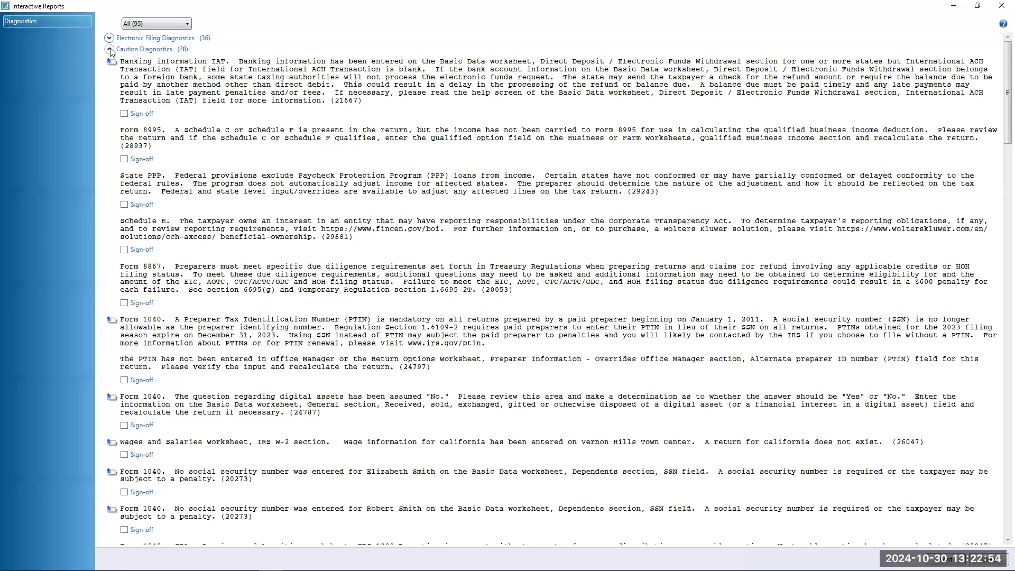
pyautogui.click(109, 49)
pyautogui.click(109, 61)
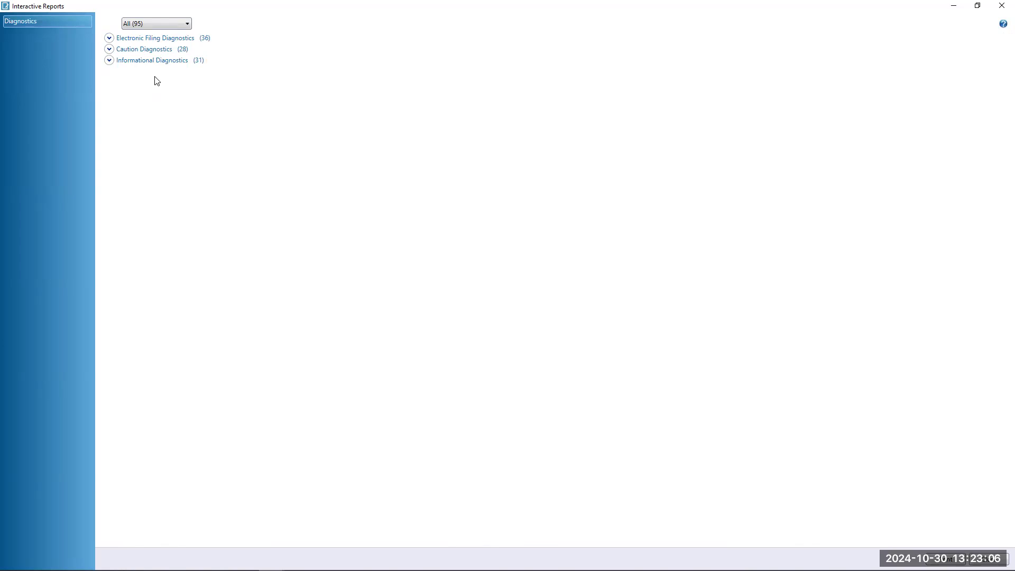
# Review the Electronic Filing Diagnostics and the Caution Diagnostics in turn, collapsing each group after viewing
pyautogui.click(108, 39)
pyautogui.click(109, 39)
pyautogui.click(109, 49)
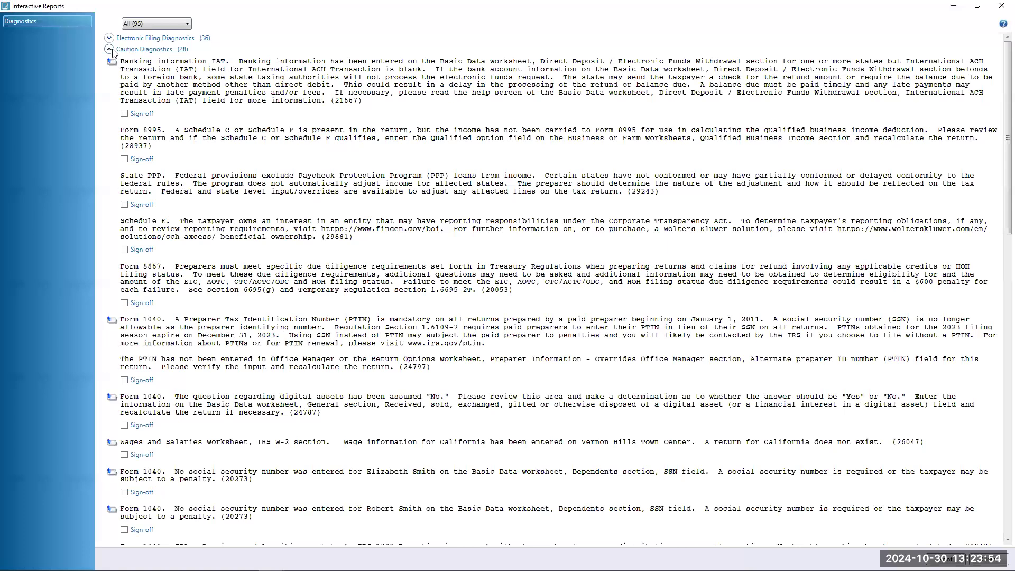
pyautogui.click(109, 49)
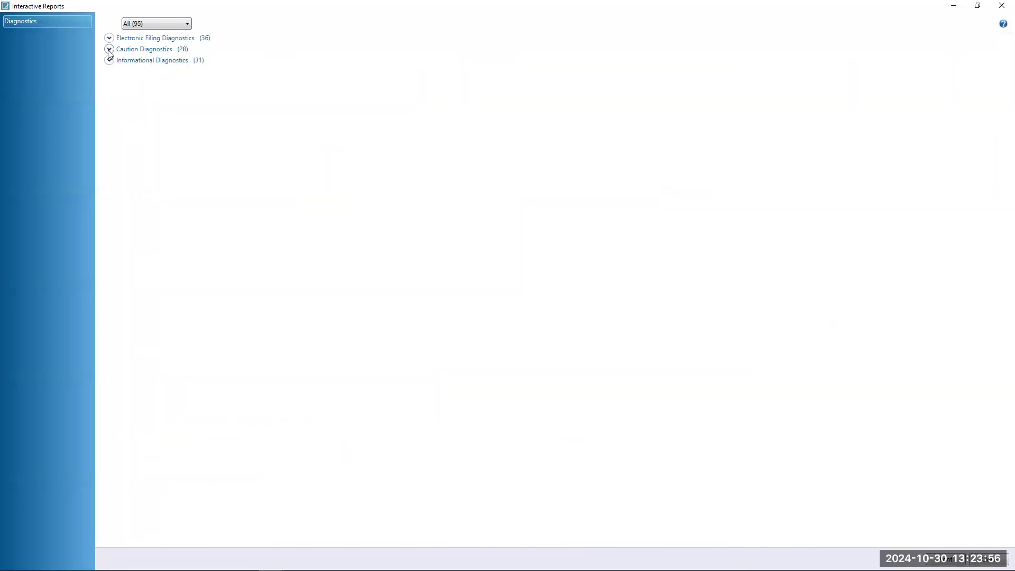
# Try signing off the Banking information IAT and Form 8995 caution diagnostics, and clear both sign-offs
pyautogui.click(109, 49)
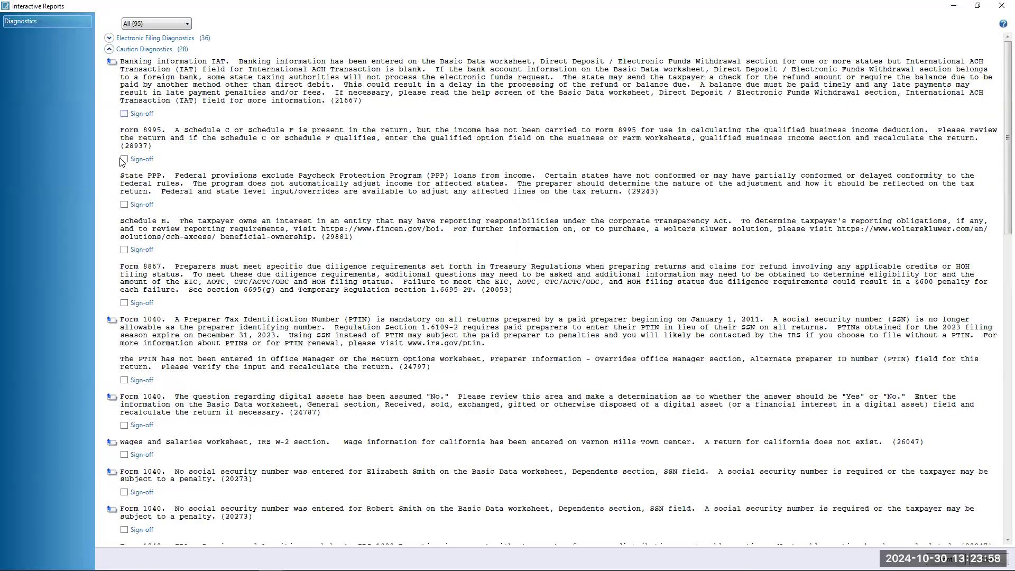
pyautogui.click(124, 114)
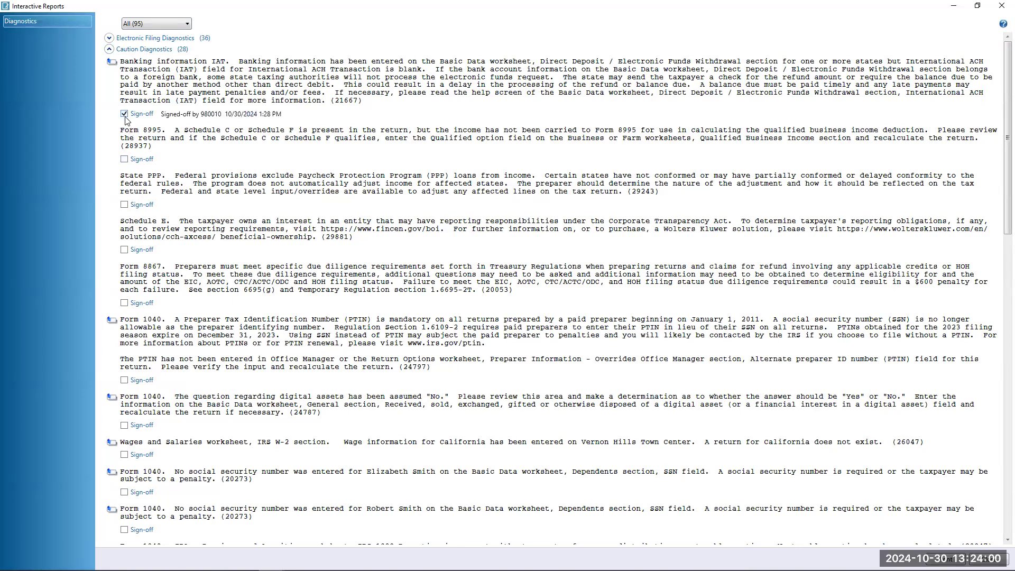
pyautogui.click(188, 27)
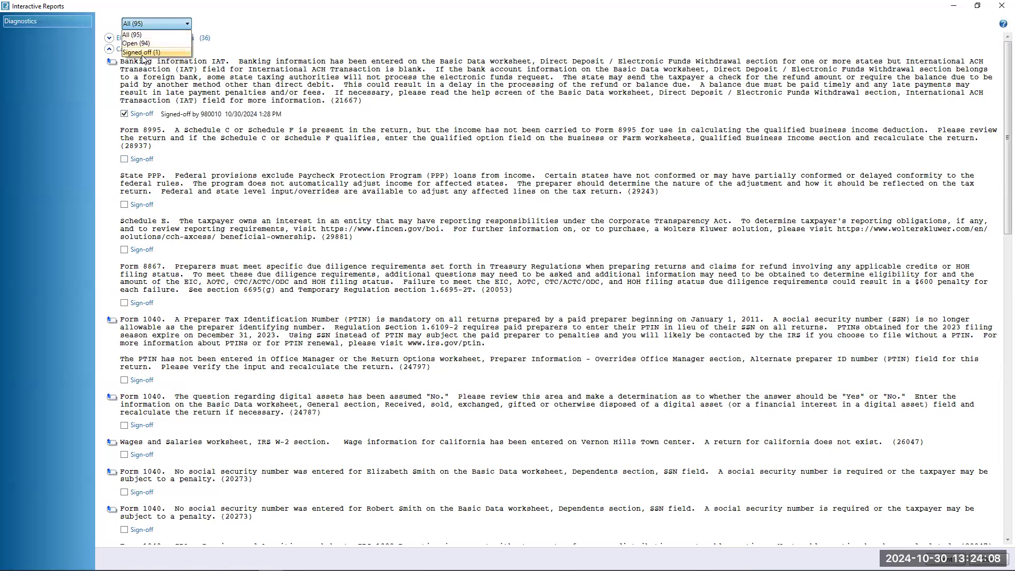
pyautogui.click(168, 130)
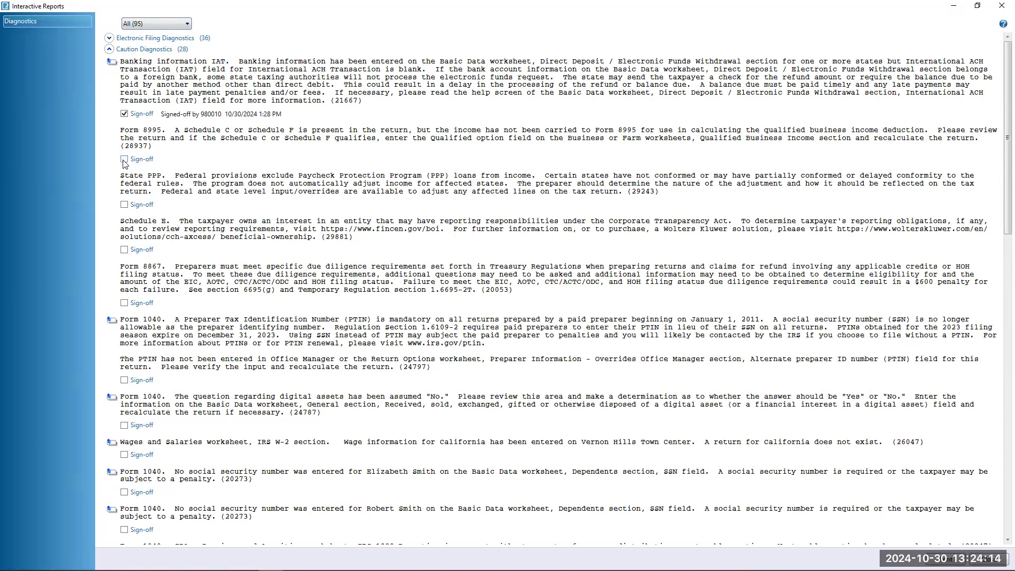
pyautogui.click(124, 159)
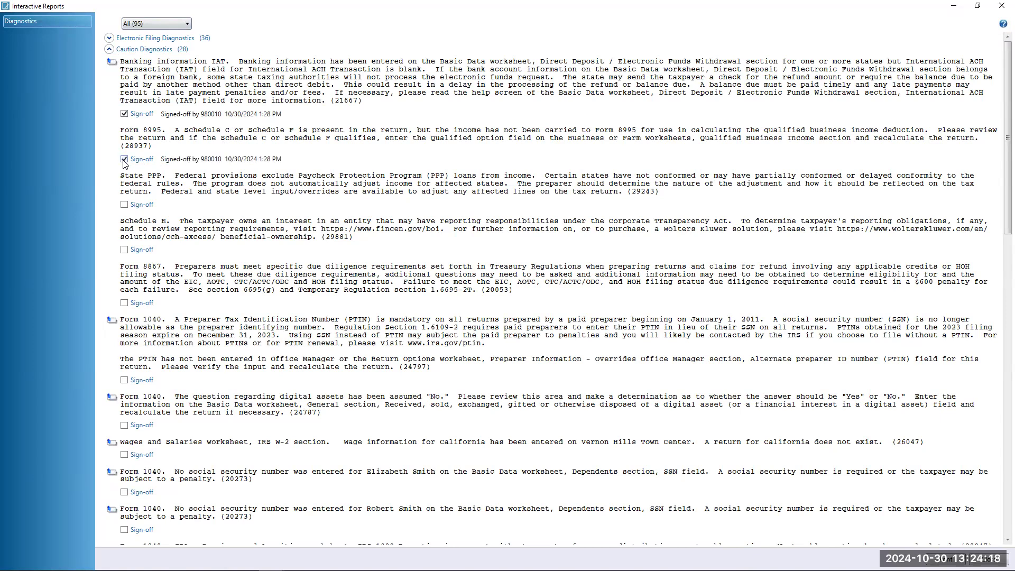
pyautogui.click(124, 160)
pyautogui.click(125, 115)
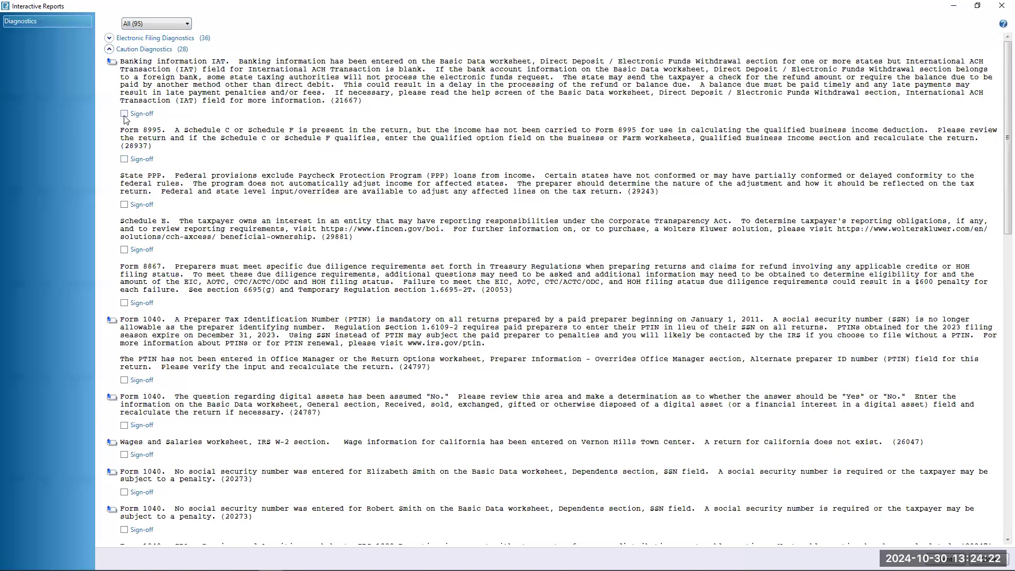
# Collapse the Caution Diagnostics and review the Informational Diagnostics
pyautogui.click(109, 49)
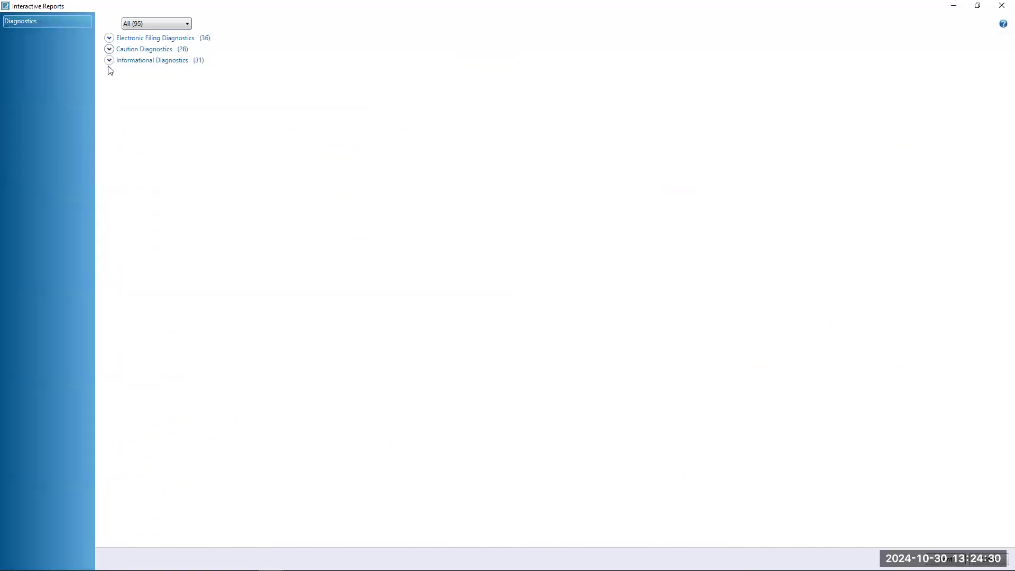
pyautogui.click(109, 61)
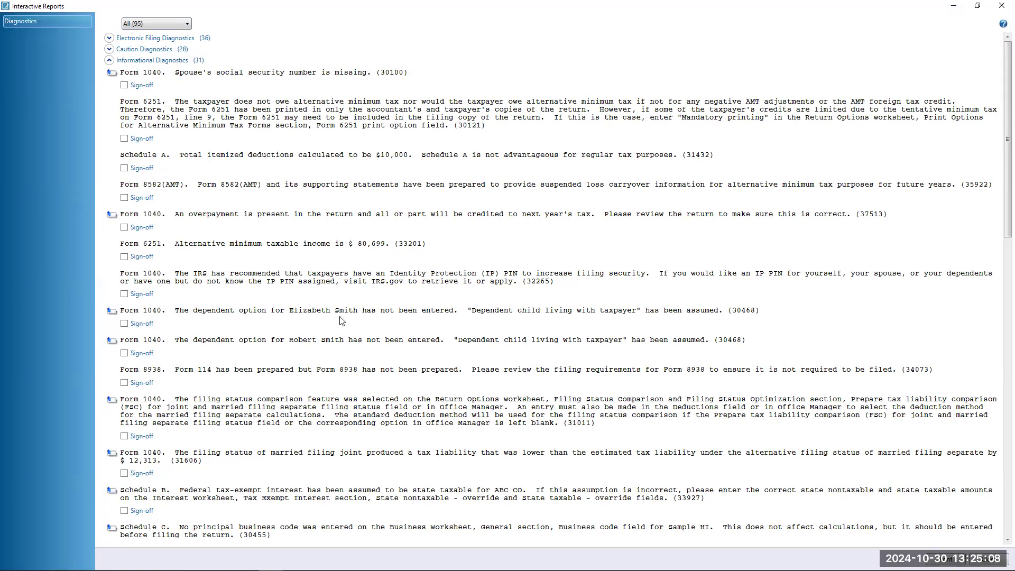
pyautogui.click(109, 61)
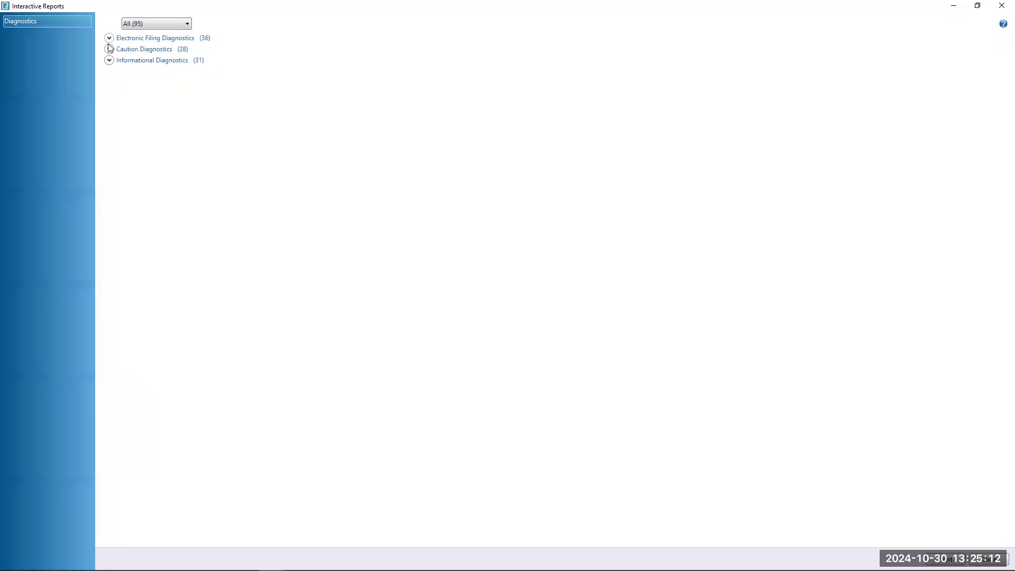
# Follow the electronic filing diagnostic about unconfirmed banking information to its worksheet and confirm the direct debit/deposit options and bank account accuracy
pyautogui.click(108, 38)
pyautogui.scroll(-9, 117, 133)
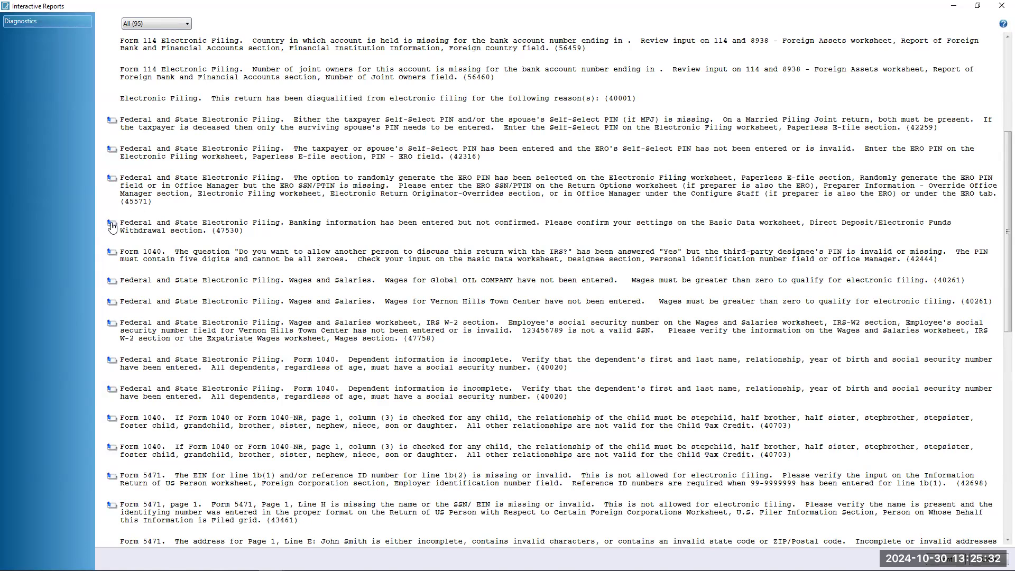
pyautogui.click(111, 222)
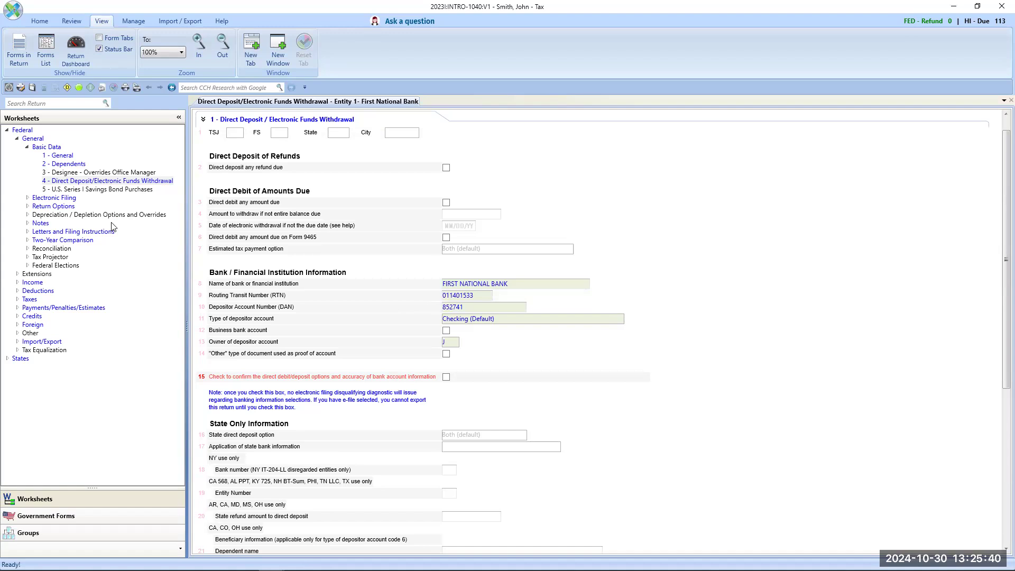
pyautogui.click(447, 378)
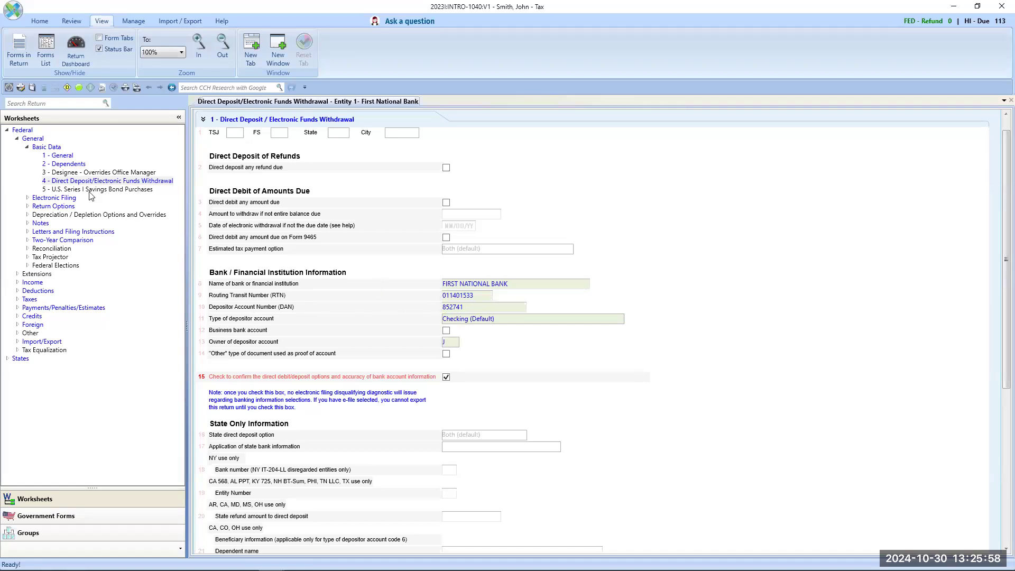
pyautogui.click(27, 147)
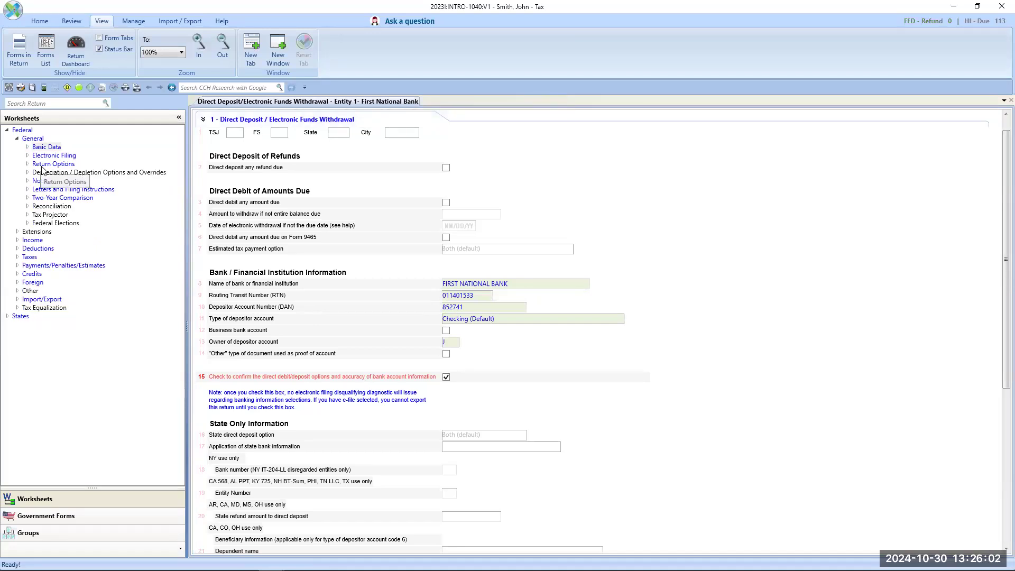
# Bring the diagnostics report back up without calculating the return, and close the report window
pyautogui.click(65, 90)
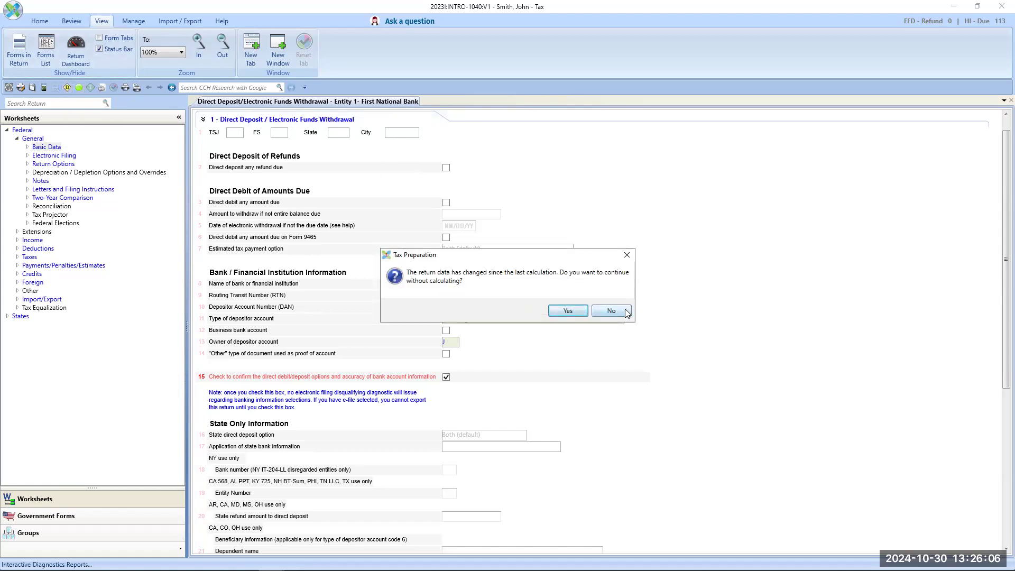
pyautogui.click(567, 310)
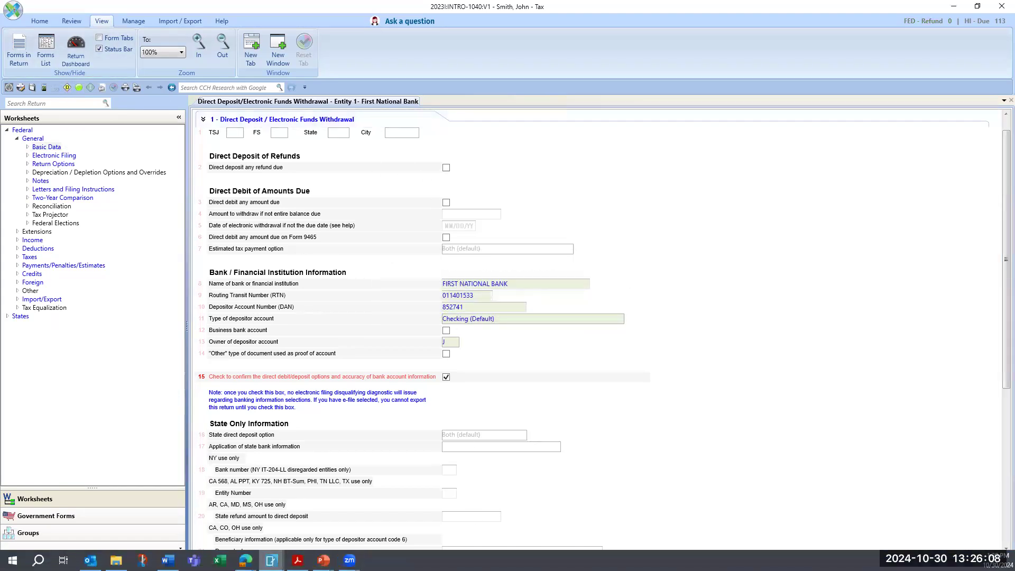
pyautogui.moveTo(271, 559)
pyautogui.click(382, 510)
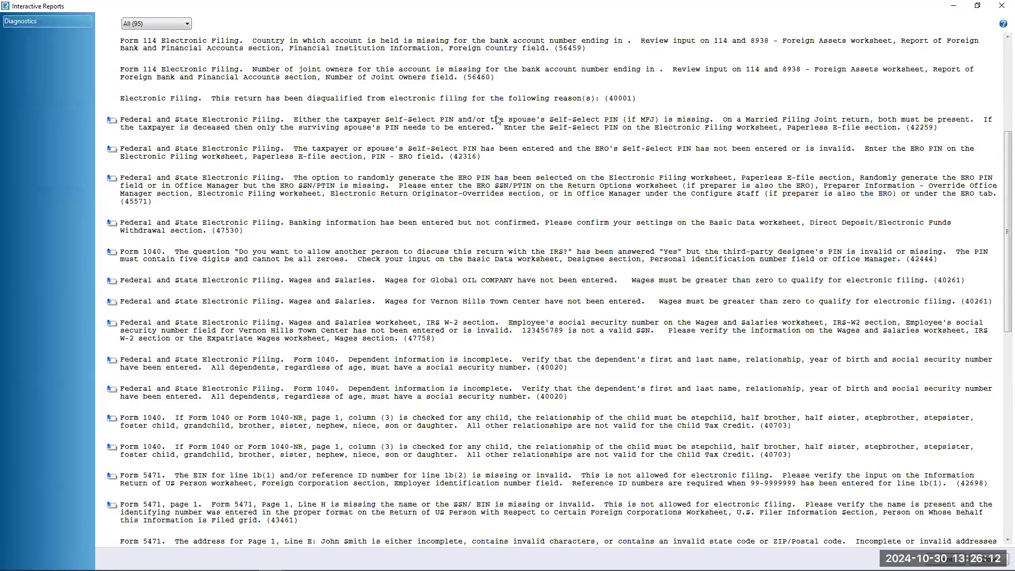
pyautogui.click(1001, 6)
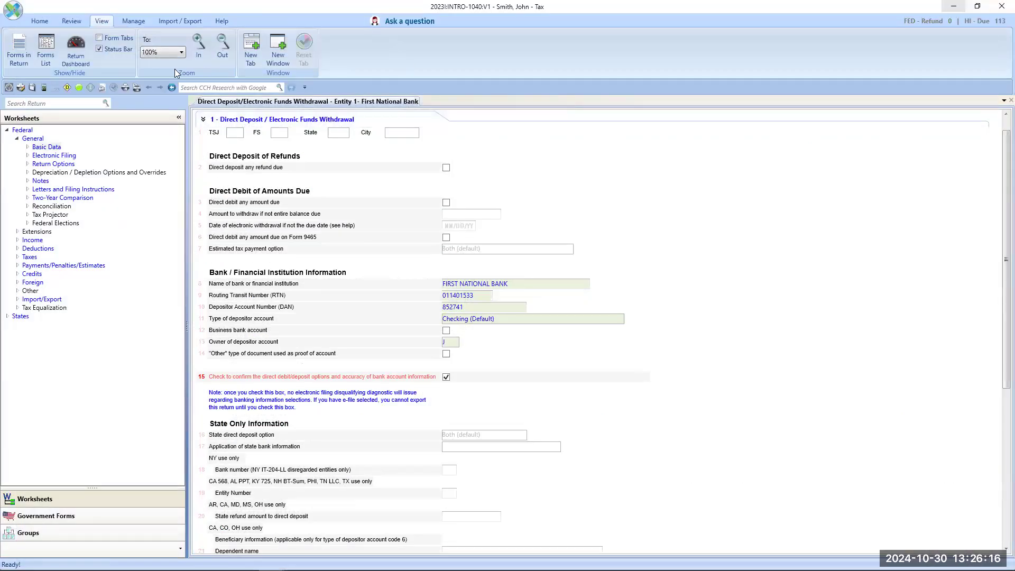
# Display the government forms and examine Form 1040 through its second page and Schedule 1 of the return
pyautogui.click(59, 23)
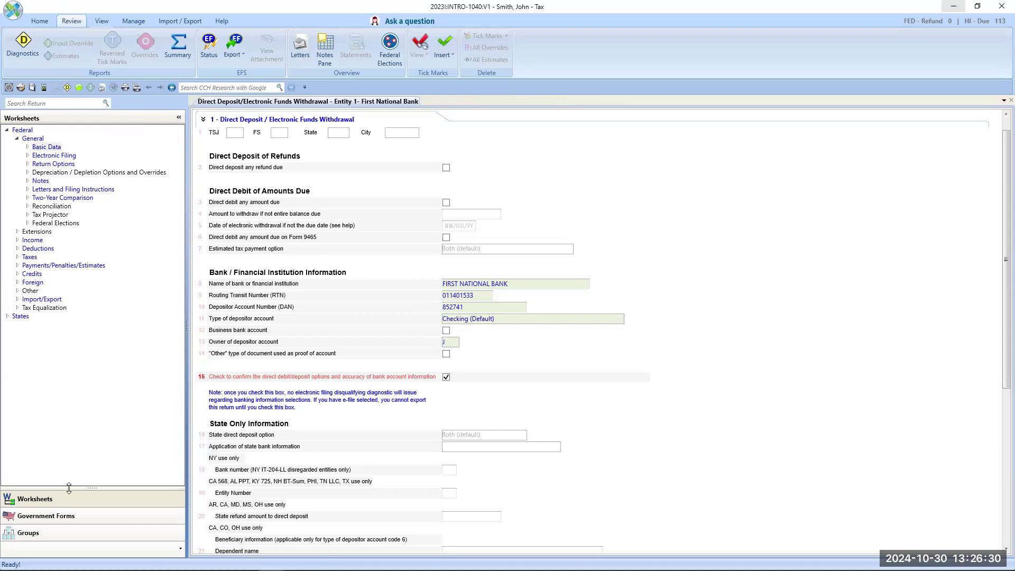
pyautogui.click(53, 517)
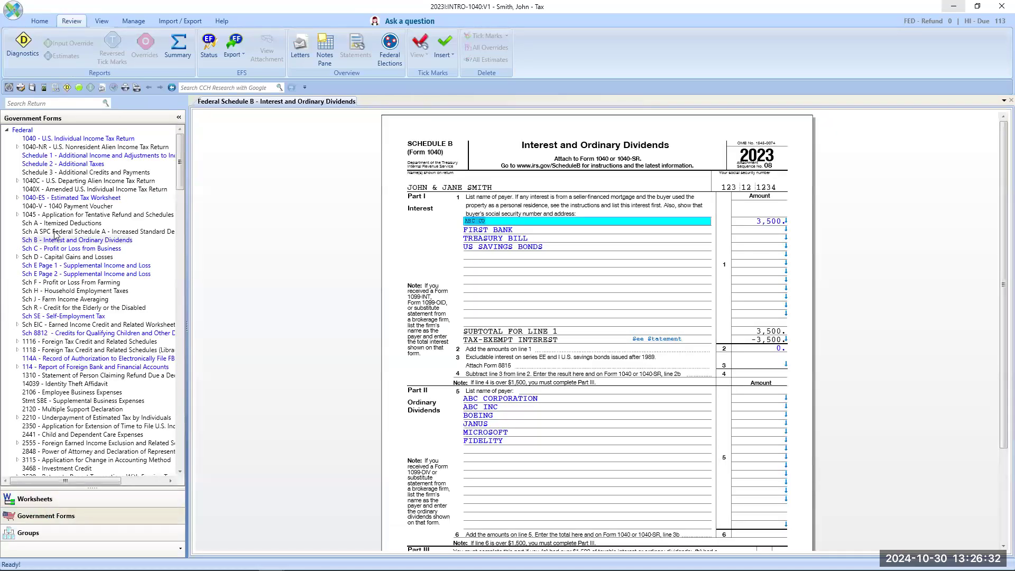
pyautogui.click(38, 139)
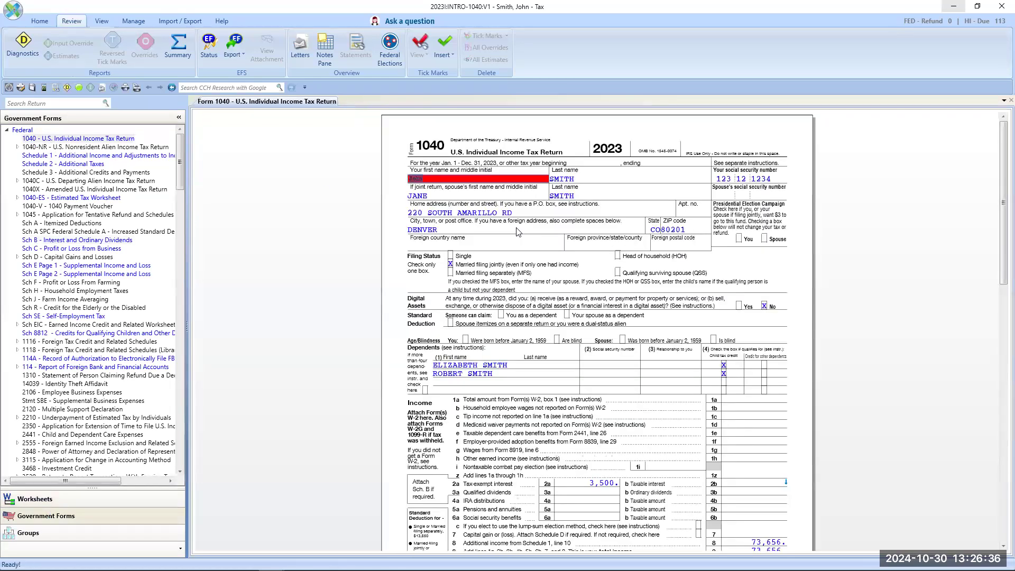
pyautogui.scroll(-5, 575, 321)
pyautogui.scroll(-10, 576, 320)
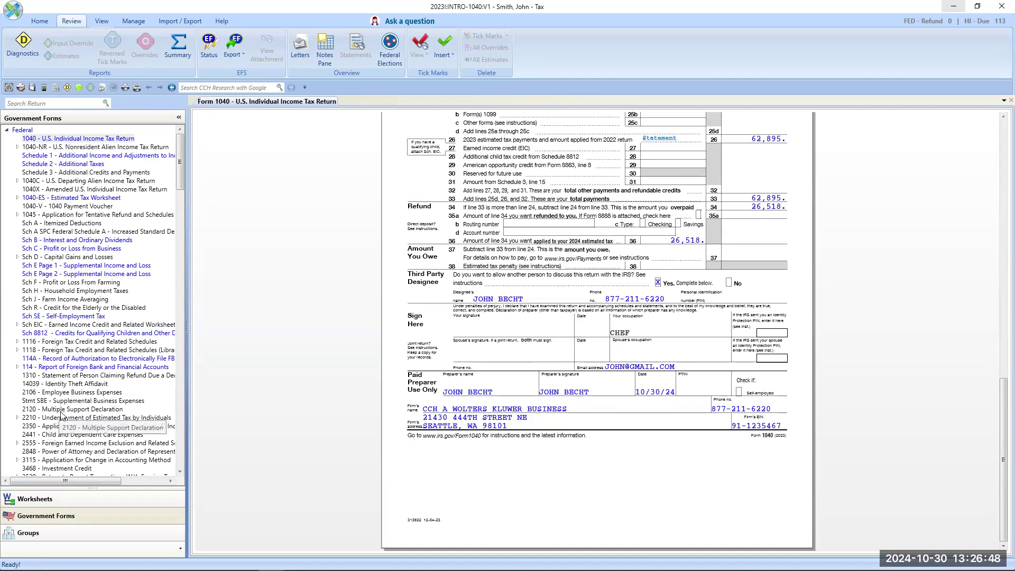
pyautogui.click(80, 156)
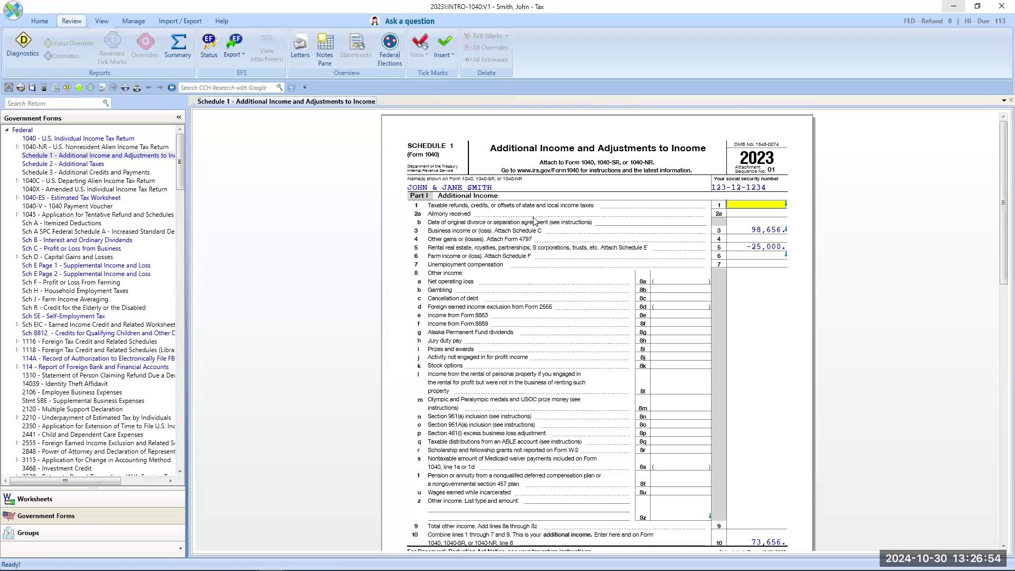
pyautogui.scroll(-1, 533, 221)
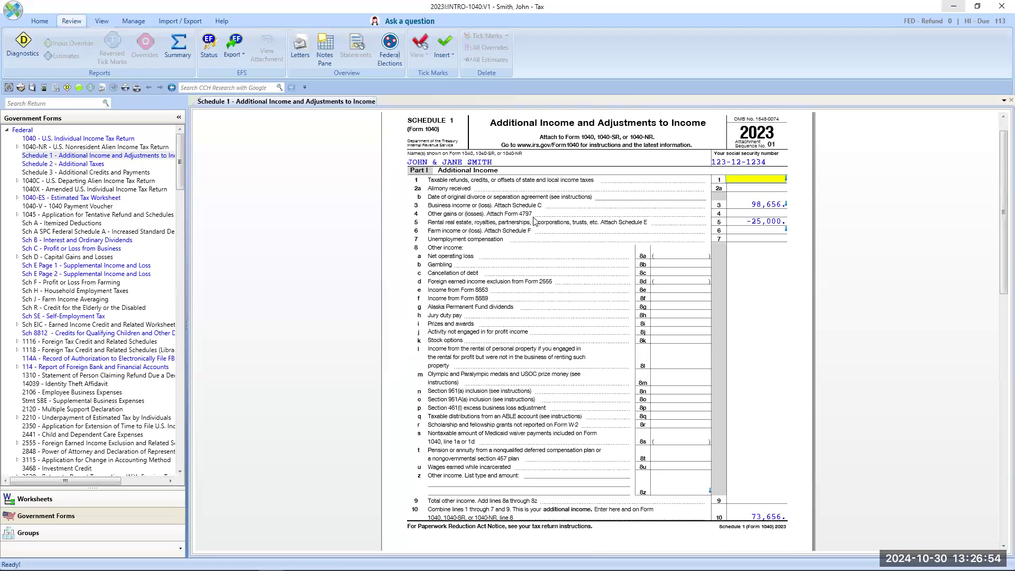
pyautogui.click(40, 22)
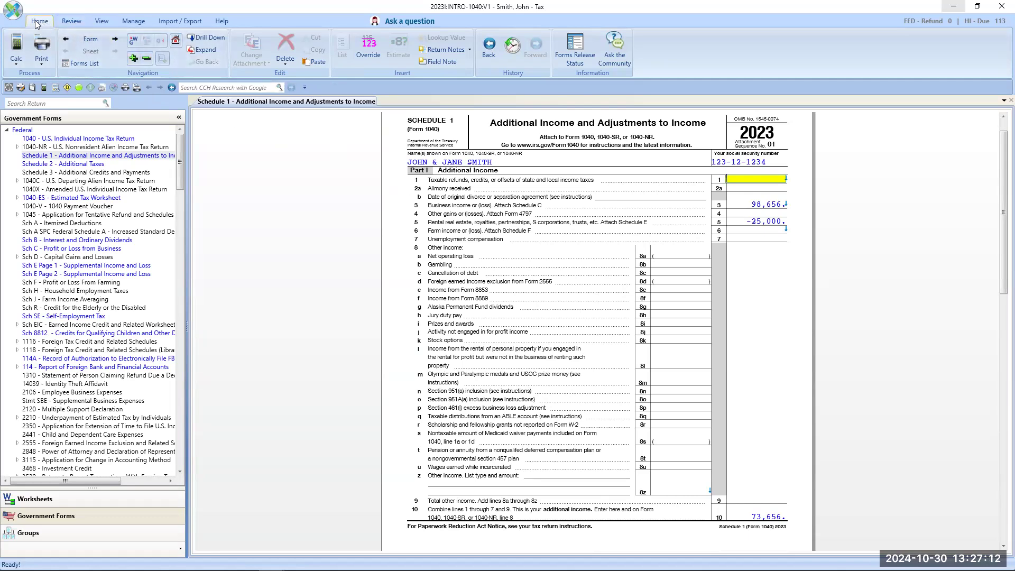
pyautogui.click(41, 63)
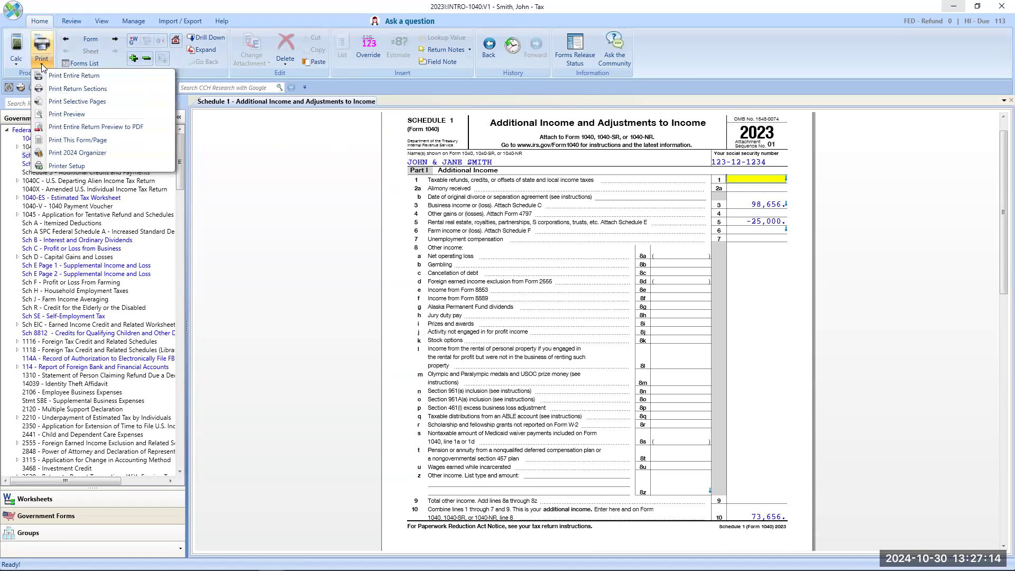
pyautogui.click(67, 77)
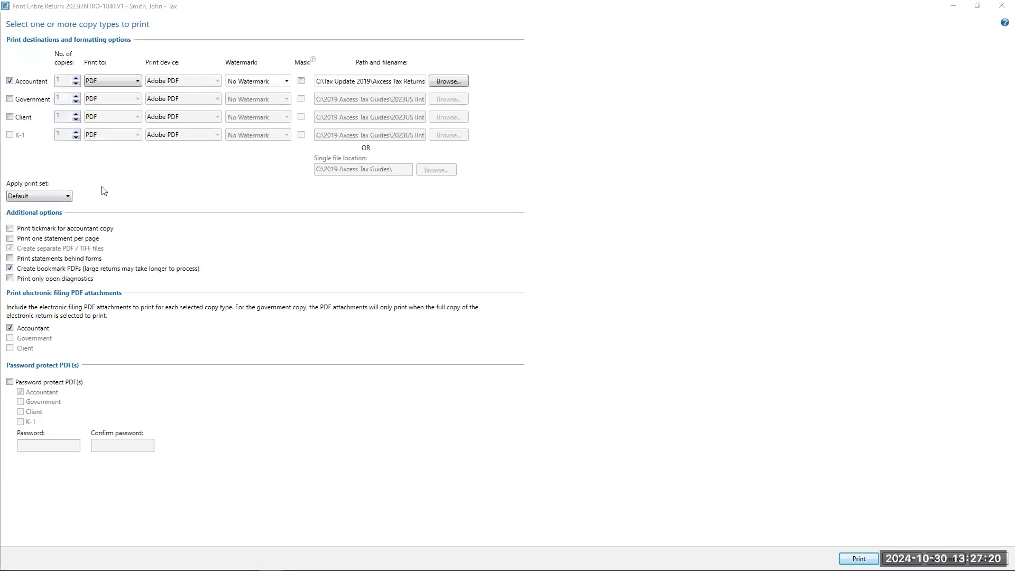
pyautogui.click(10, 258)
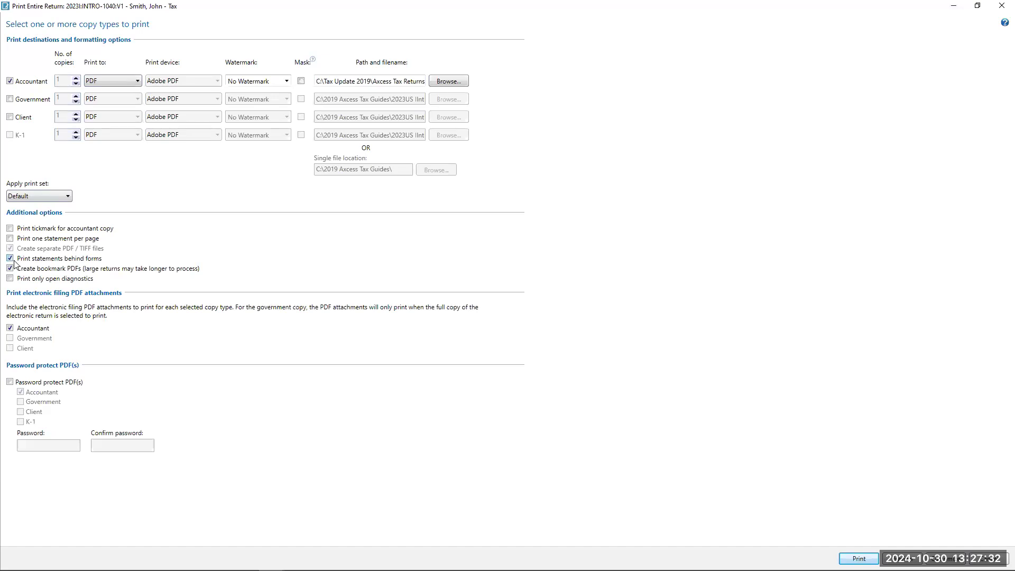
pyautogui.click(859, 558)
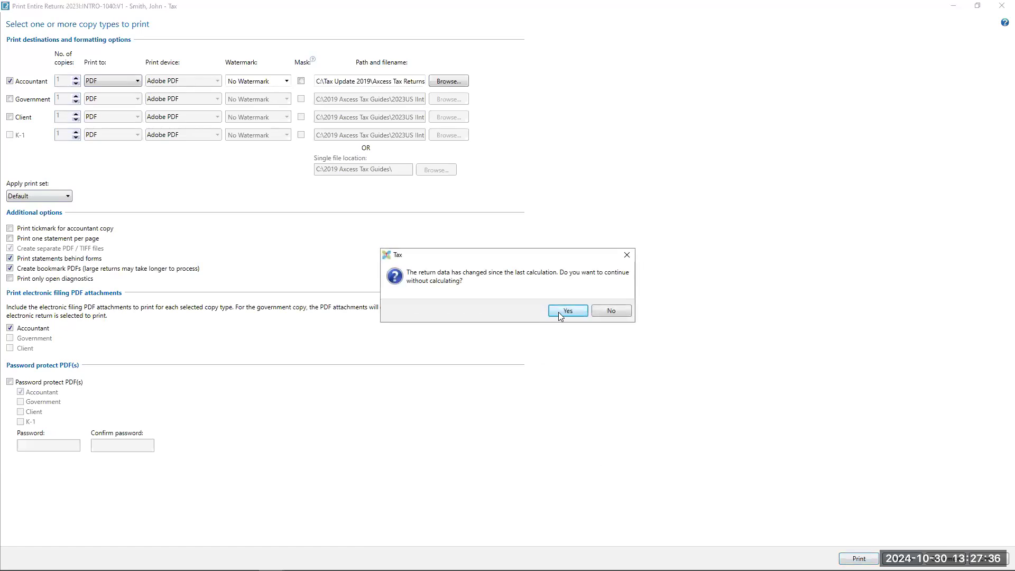
pyautogui.click(627, 256)
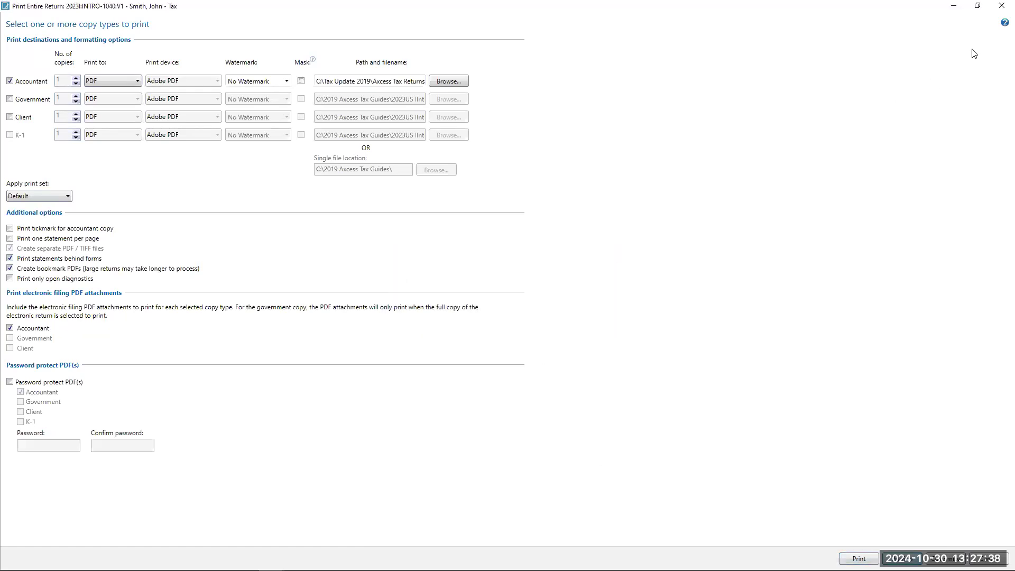
pyautogui.click(1001, 5)
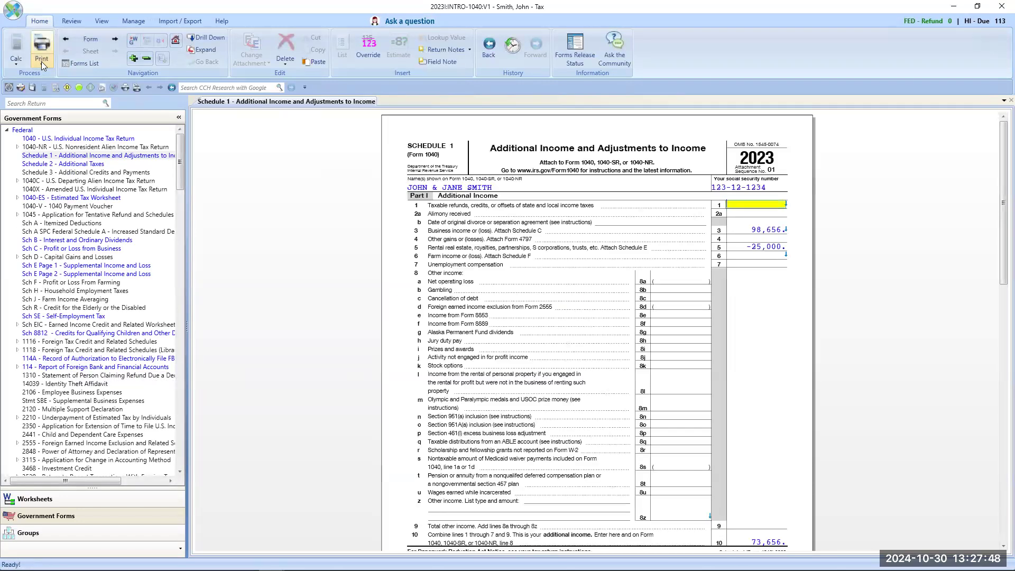
# Generate the print preview of the entire return's accountant copy with statements printed behind forms
pyautogui.click(42, 65)
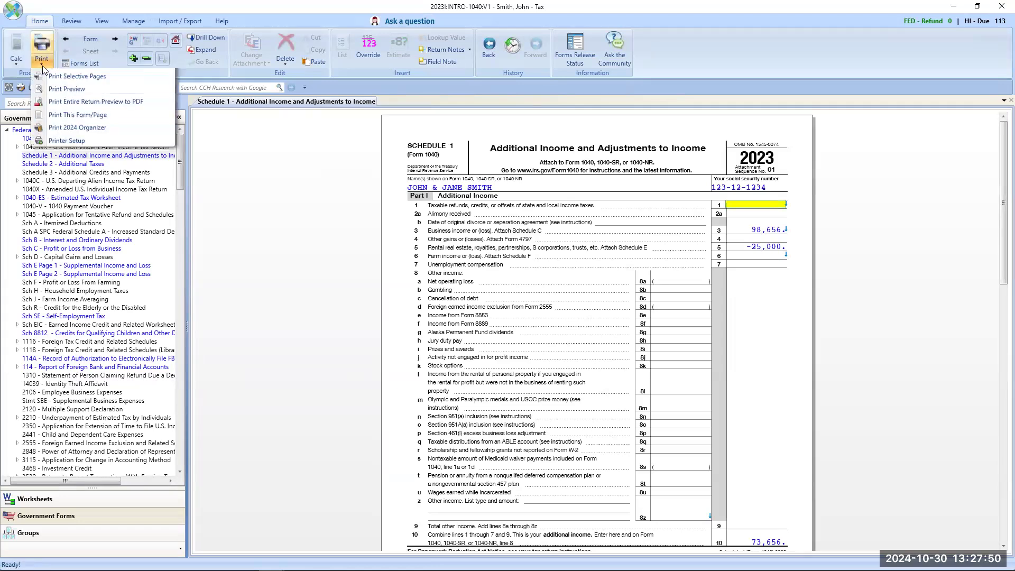
pyautogui.click(53, 75)
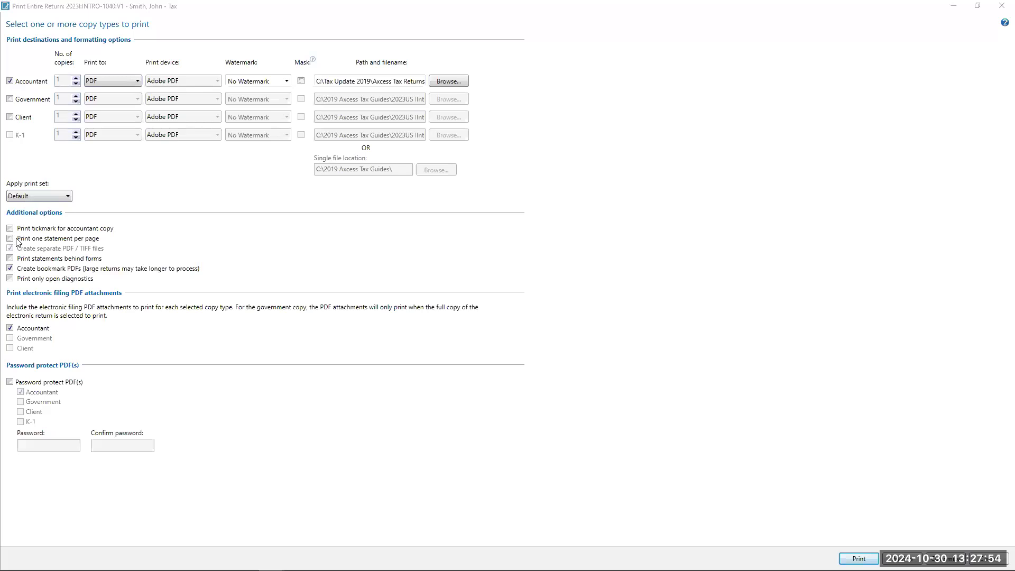
pyautogui.click(10, 258)
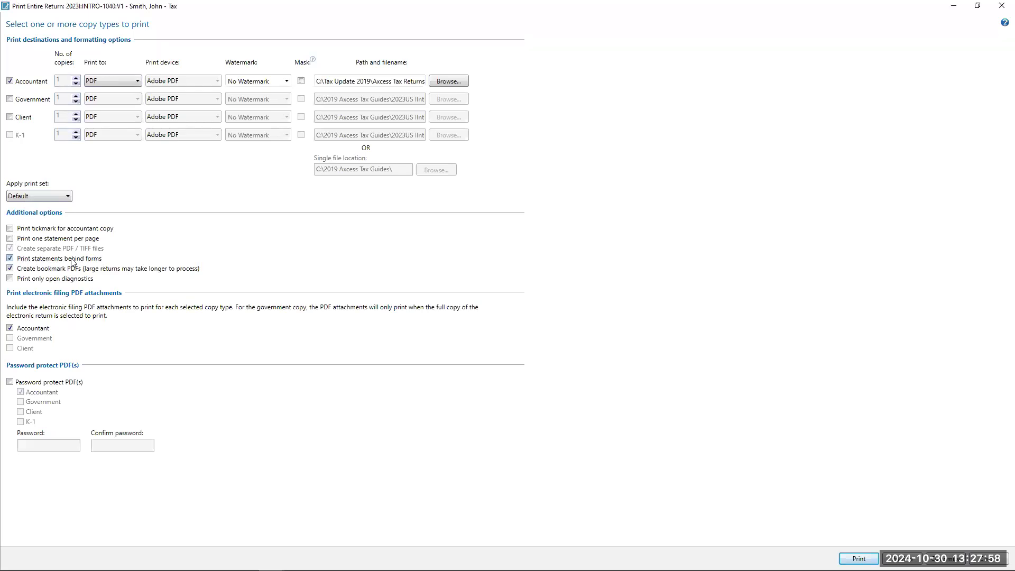
pyautogui.click(858, 558)
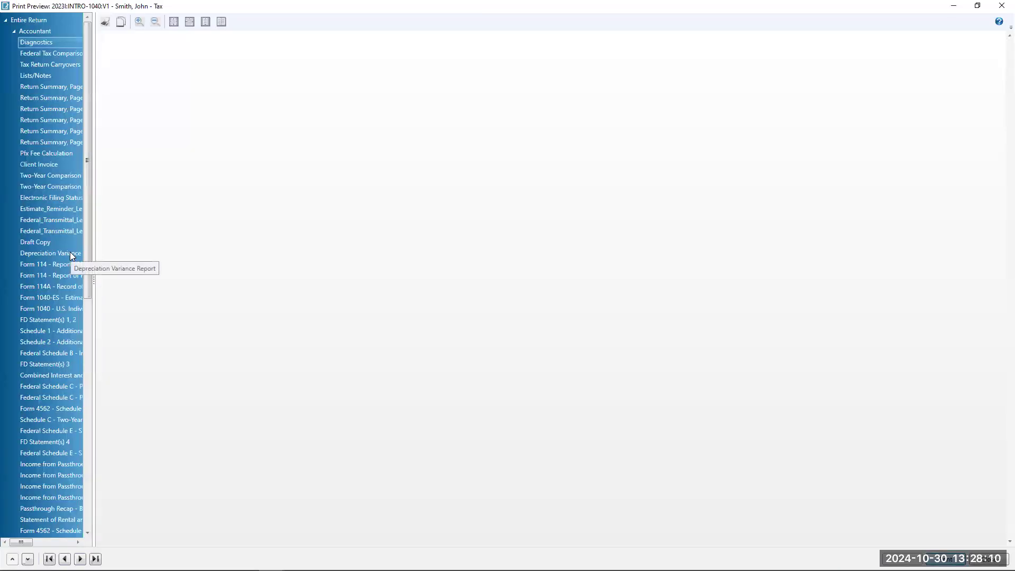
# Widen the preview's page list and review Form 1040 and FD Statement(s) 1, 2 filed behind it
pyautogui.moveTo(93, 278); pyautogui.dragTo(227, 257)
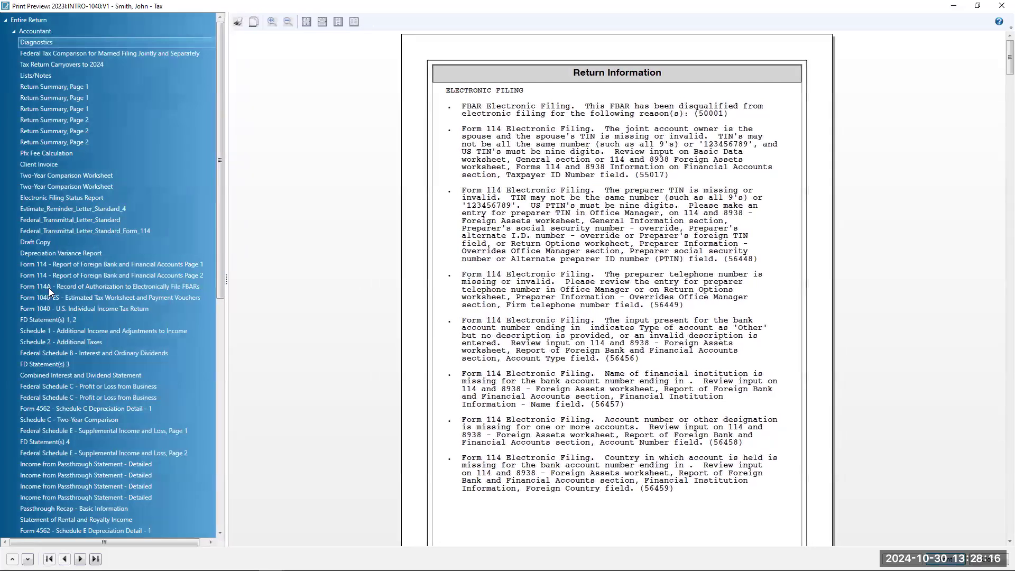
pyautogui.scroll(-3, 49, 287)
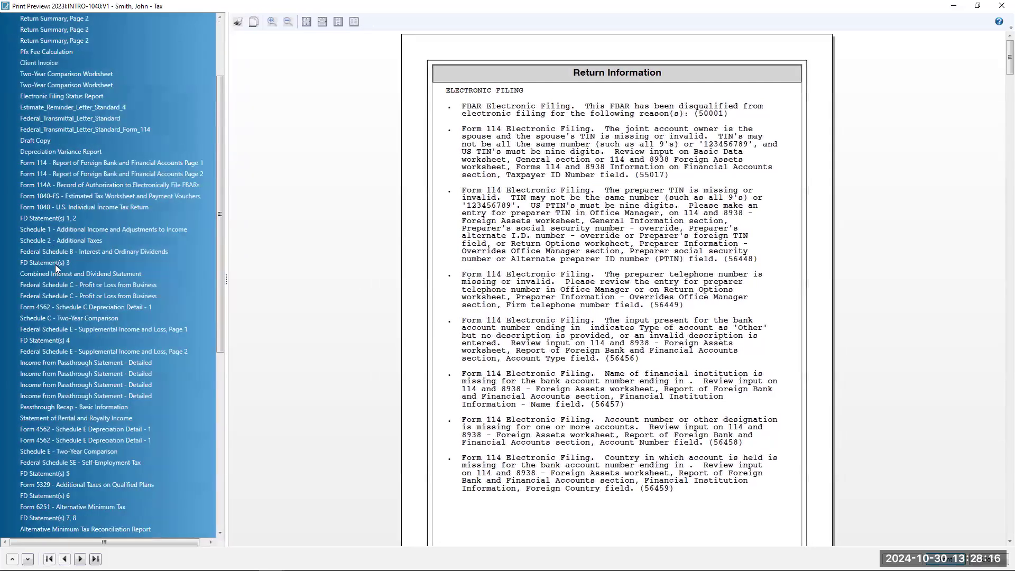
pyautogui.click(55, 207)
pyautogui.scroll(-8, 643, 368)
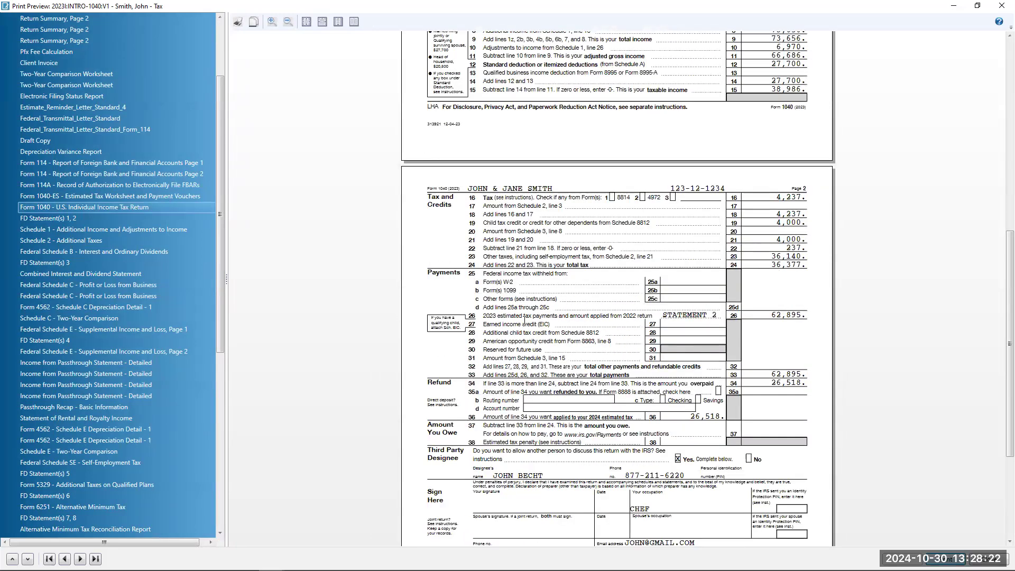
pyautogui.click(44, 216)
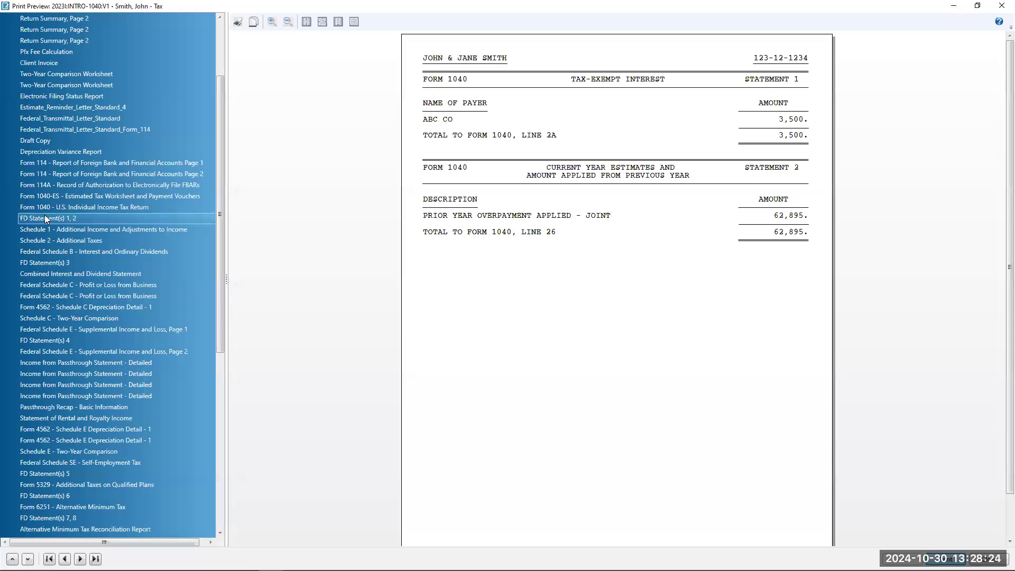
# Review Federal Schedule B and FD Statement(s) 3 behind it in the preview, and close the print preview
pyautogui.click(52, 249)
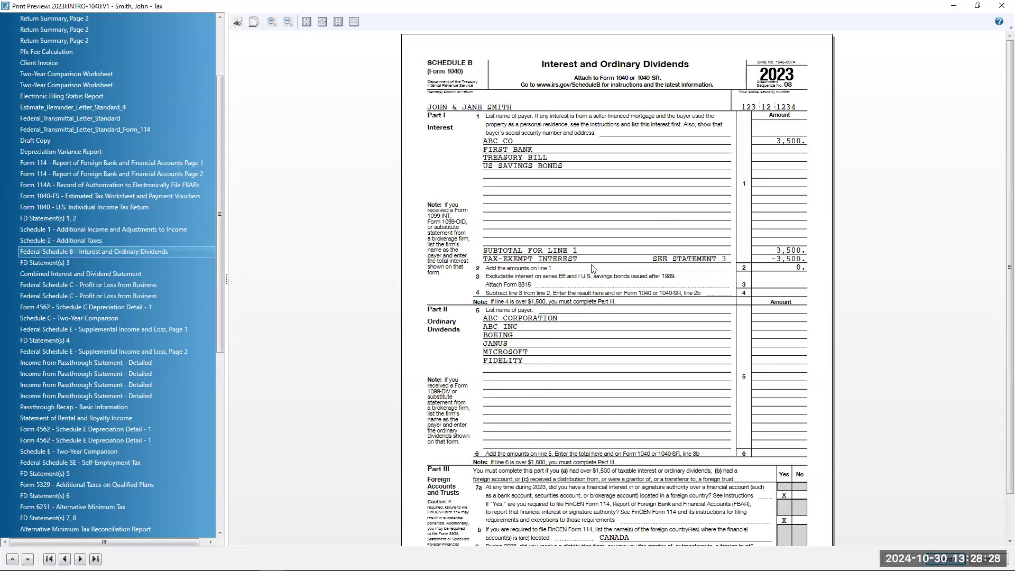
pyautogui.click(28, 262)
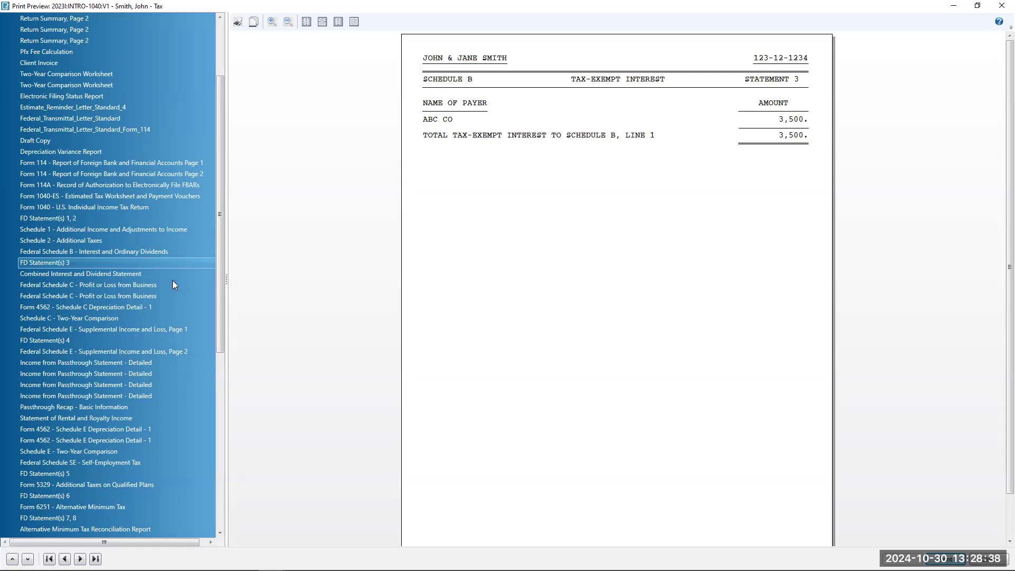
pyautogui.moveTo(217, 288); pyautogui.dragTo(215, 196)
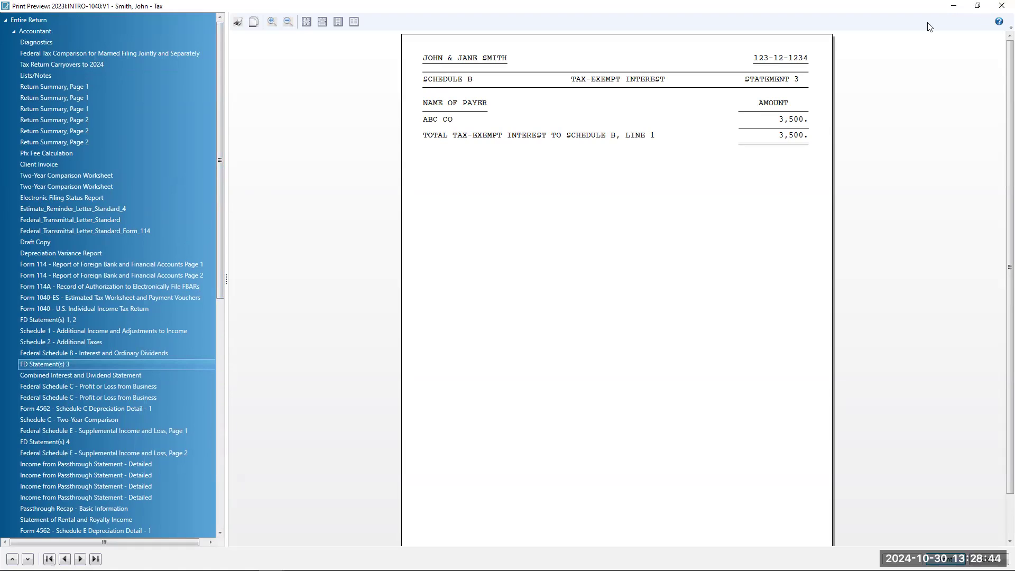
pyautogui.click(1000, 6)
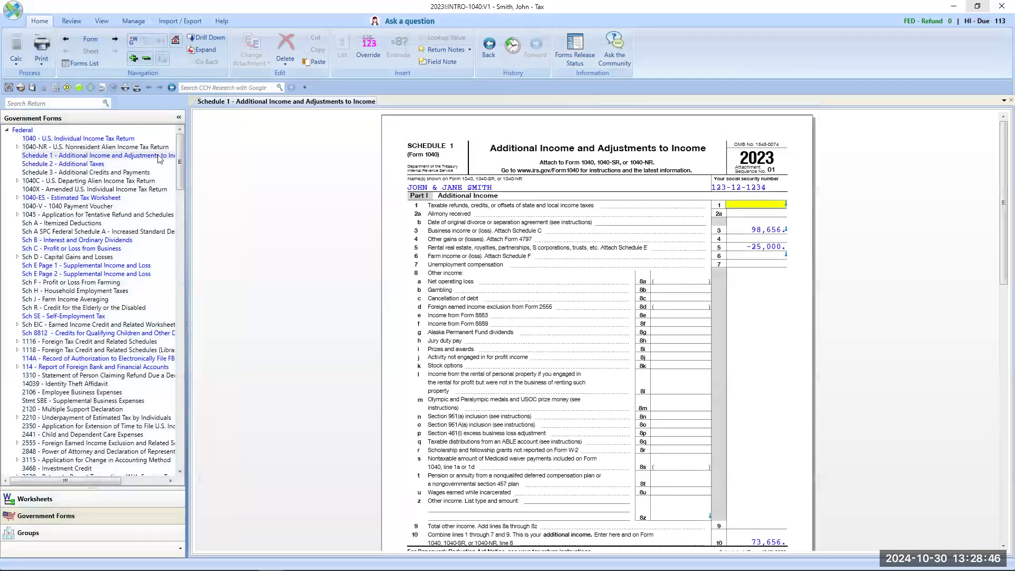
# Open Form 1040 and view the statement linked from line 26 on page 2, and close the statement viewer
pyautogui.click(110, 140)
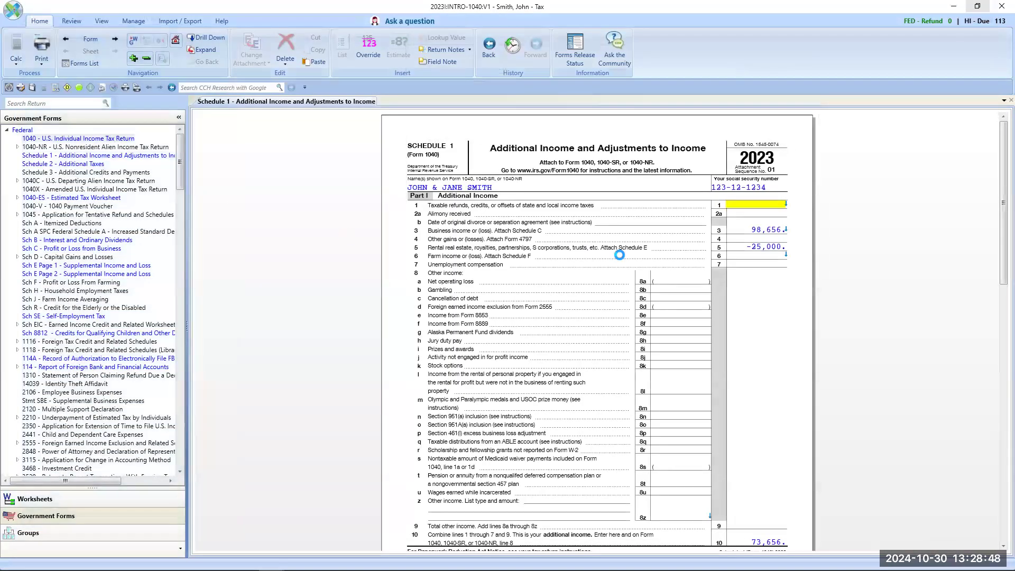
pyautogui.scroll(-3, 622, 259)
pyautogui.scroll(-8, 621, 259)
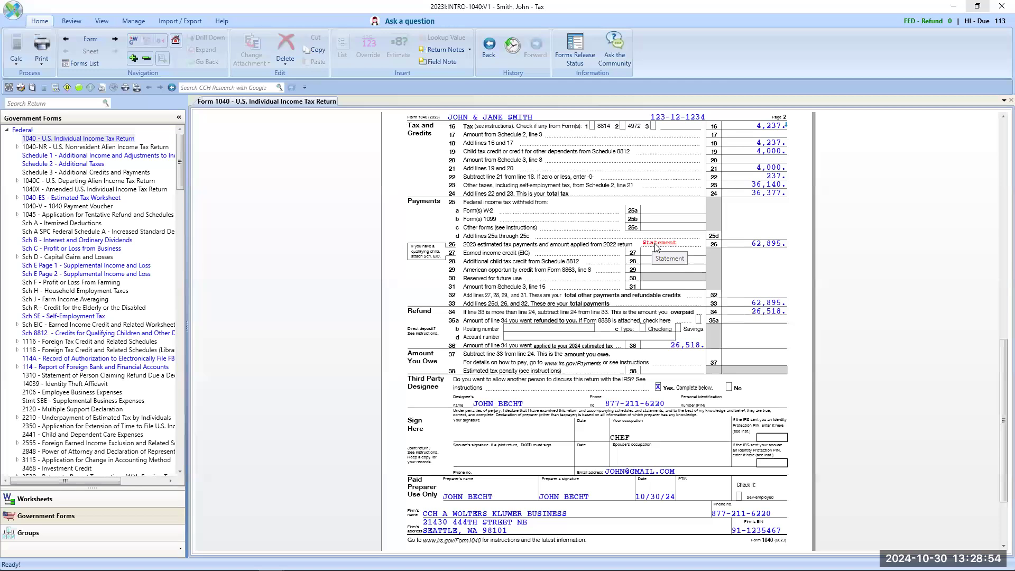
pyautogui.click(653, 244)
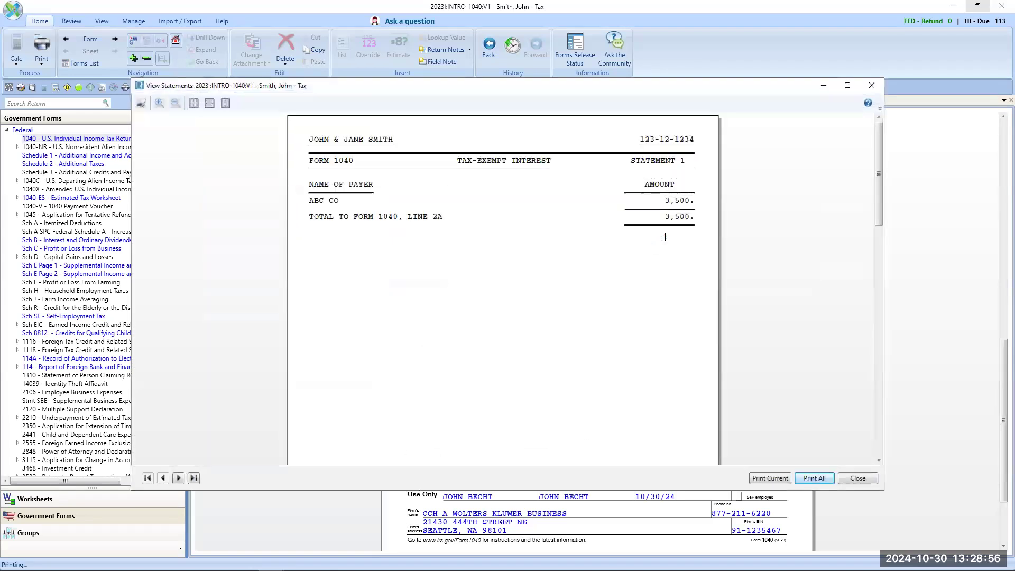
pyautogui.click(871, 85)
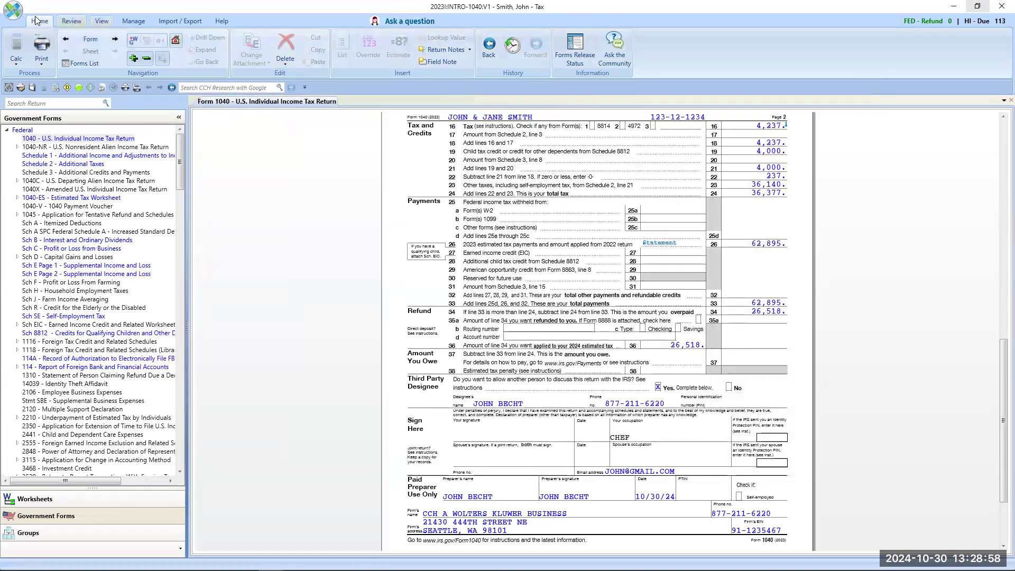
# View the return's statements with the Statements review command, and close the viewer
pyautogui.click(72, 21)
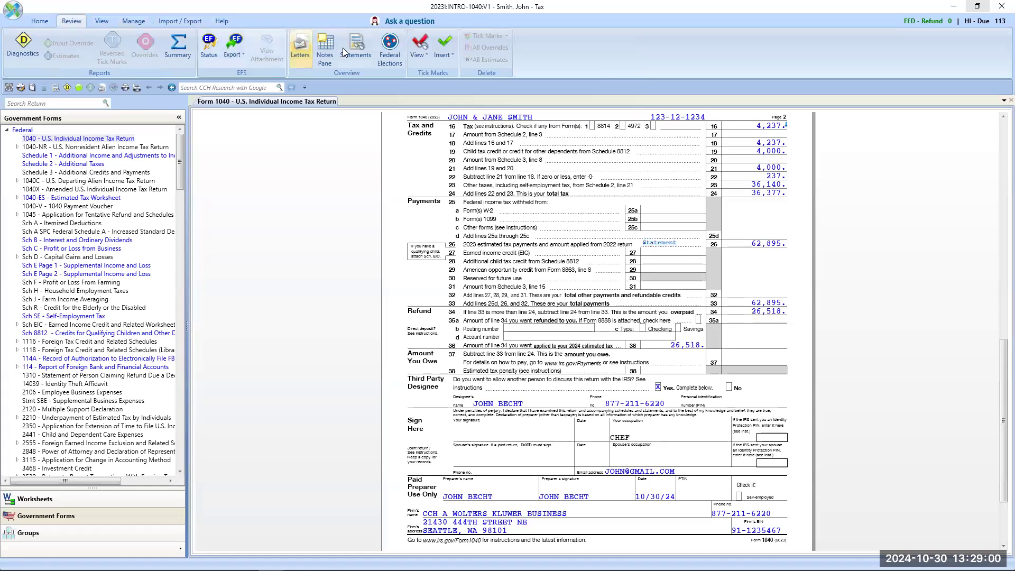
pyautogui.click(356, 47)
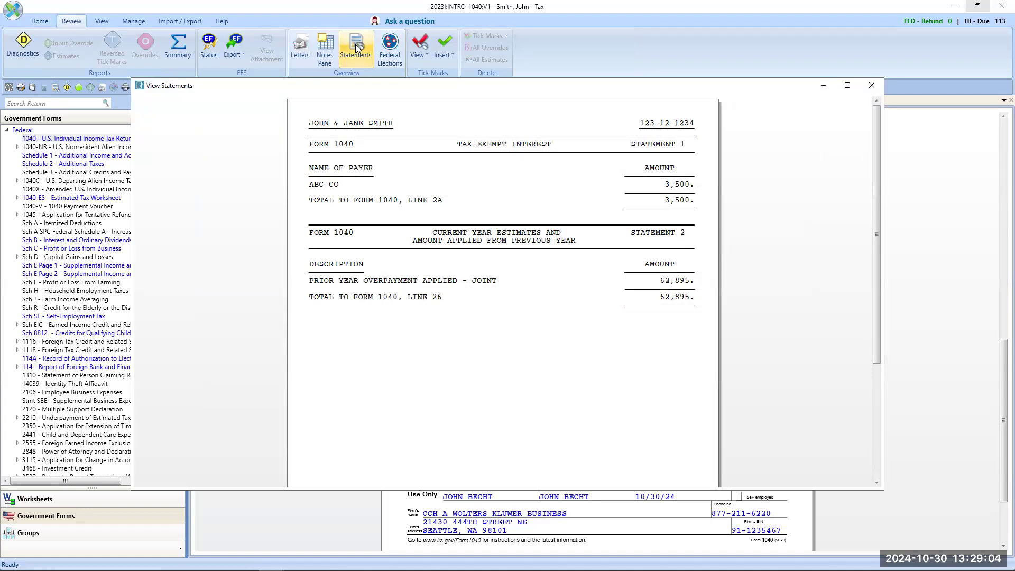
pyautogui.click(872, 86)
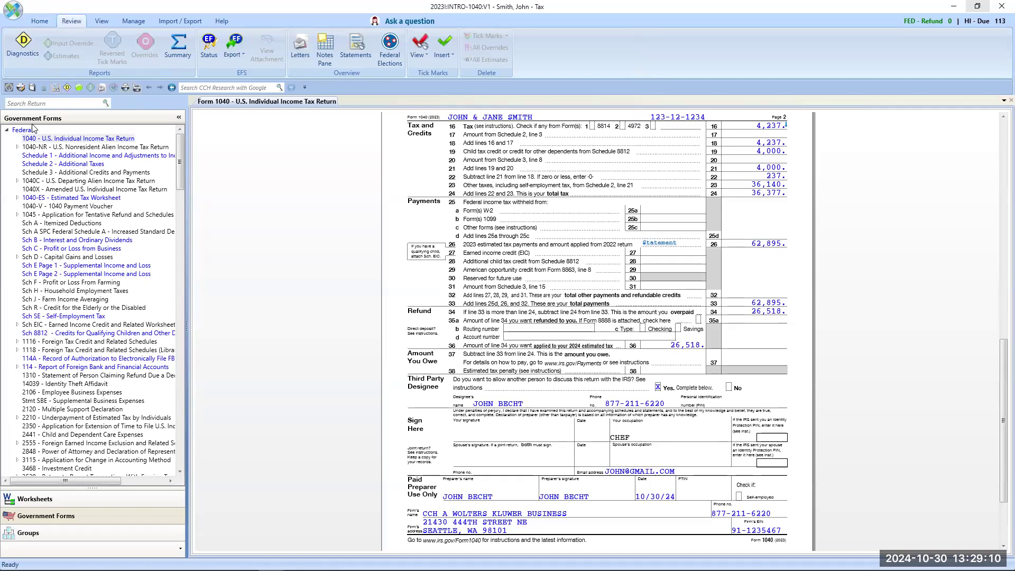
pyautogui.moveTo(179, 170); pyautogui.dragTo(180, 141)
# Switch to the 2024 Axcess Tax Refresher presentation in PowerPoint, start the slide show and advance to the Additional training available slide
pyautogui.hotkey('alt', 'Tab')
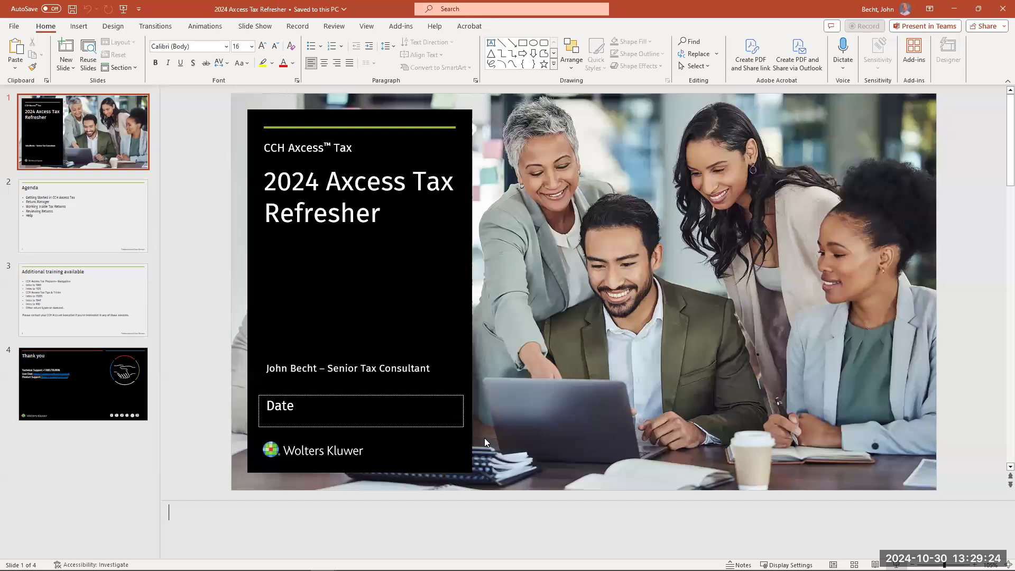
pyautogui.click(91, 317)
pyautogui.click(895, 564)
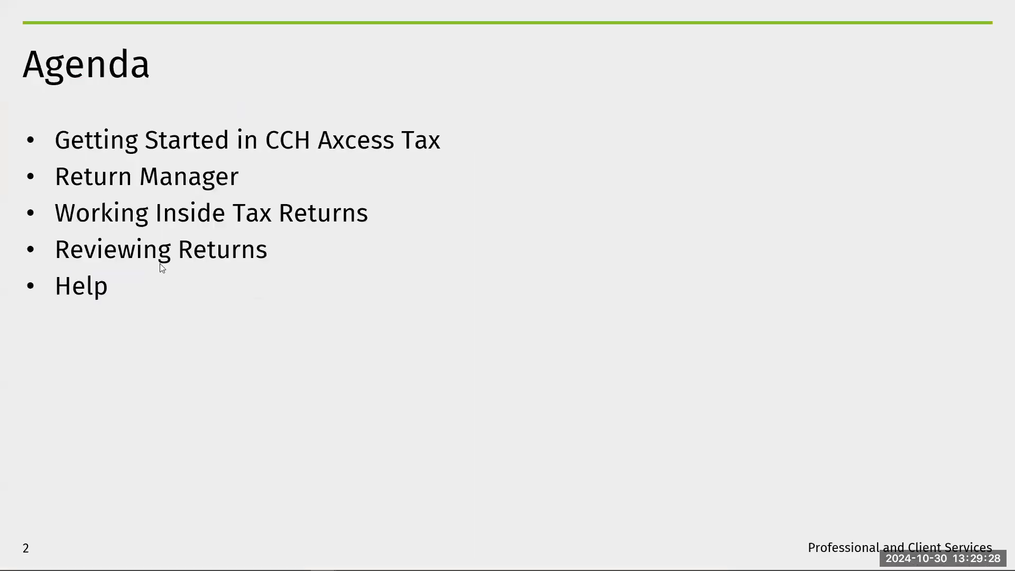
pyautogui.click(131, 270)
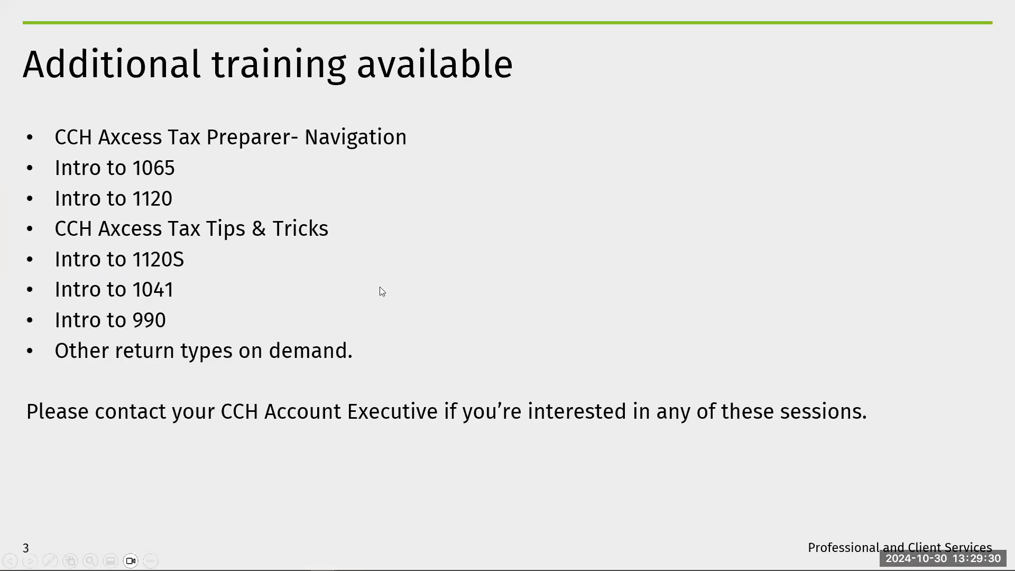